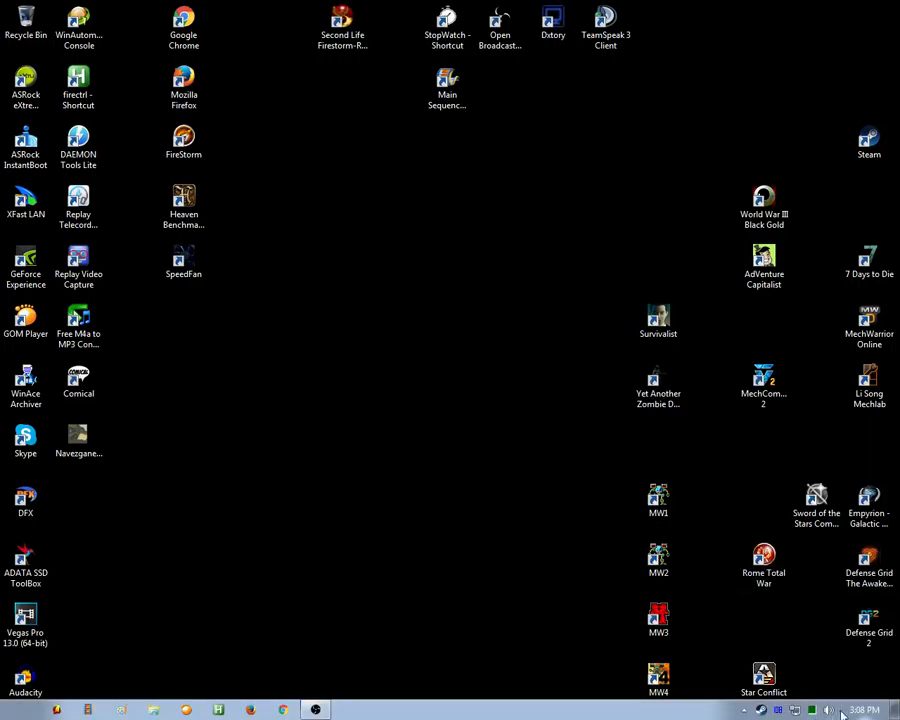
Open the Windows recording devices and display the default microphone's Listen properties.
right_click(831, 710)
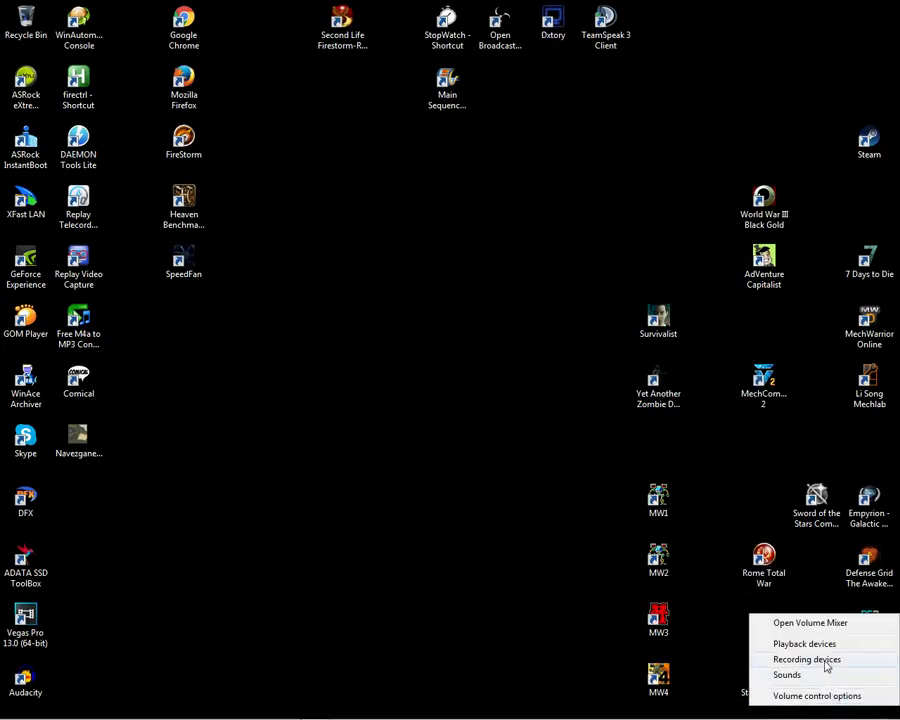
left_click(826, 661)
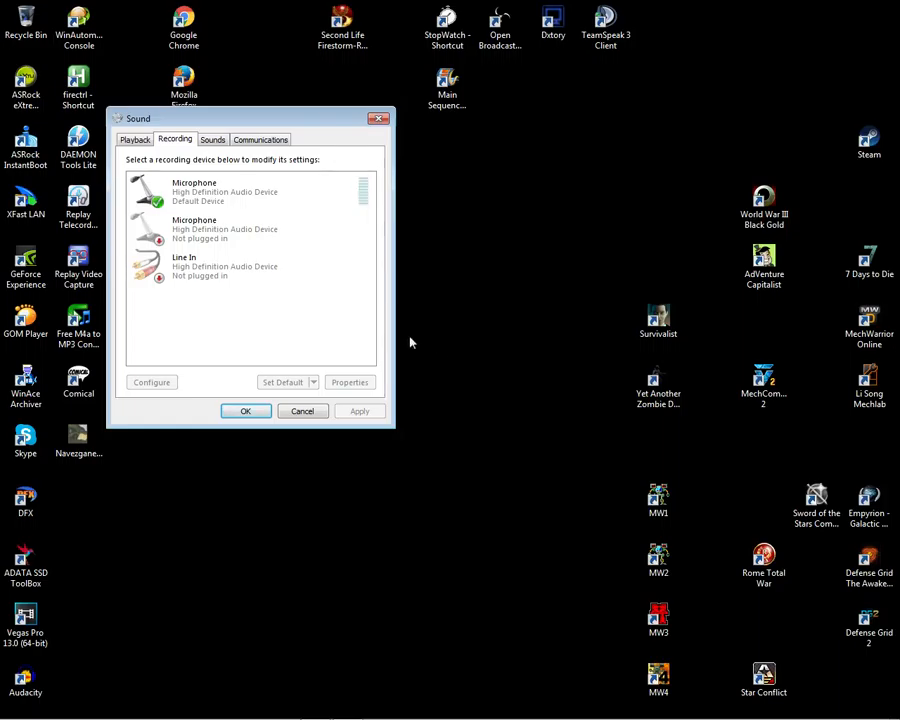
double_click(236, 203)
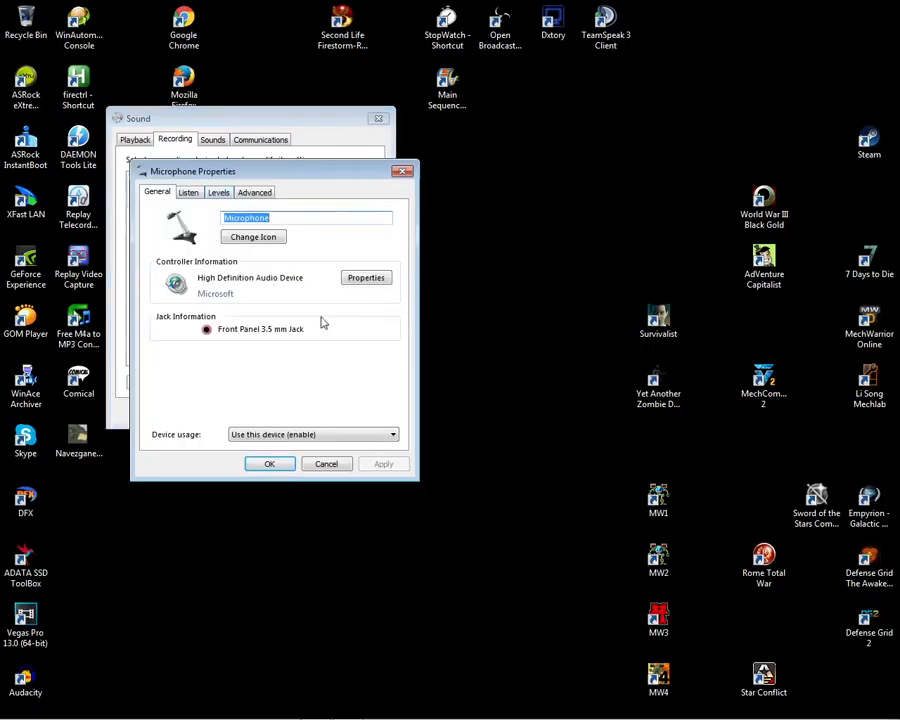
left_click_drag(288, 173, 456, 151)
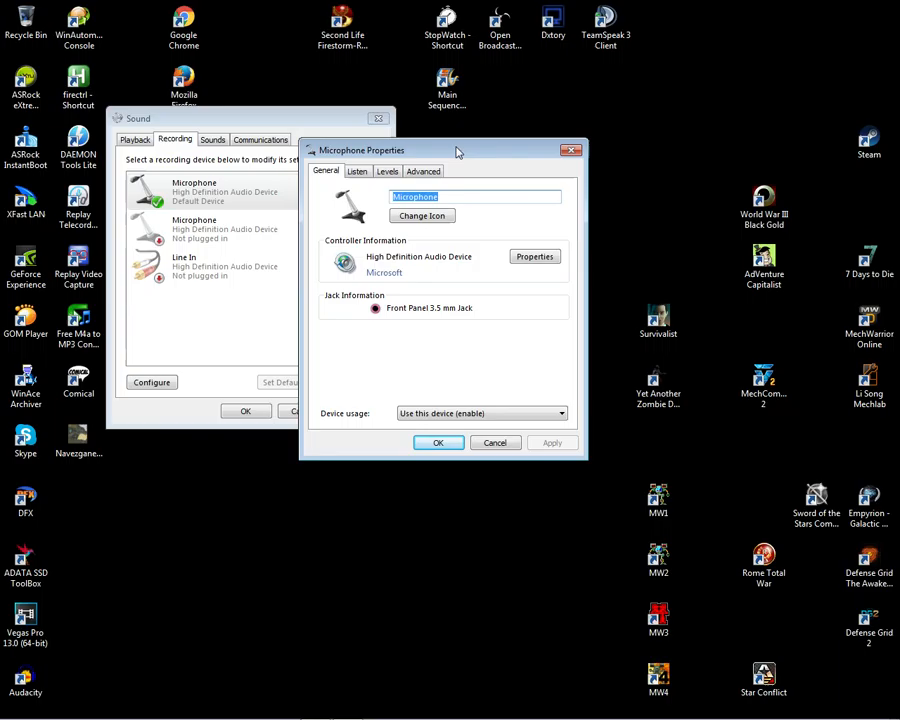
left_click(357, 172)
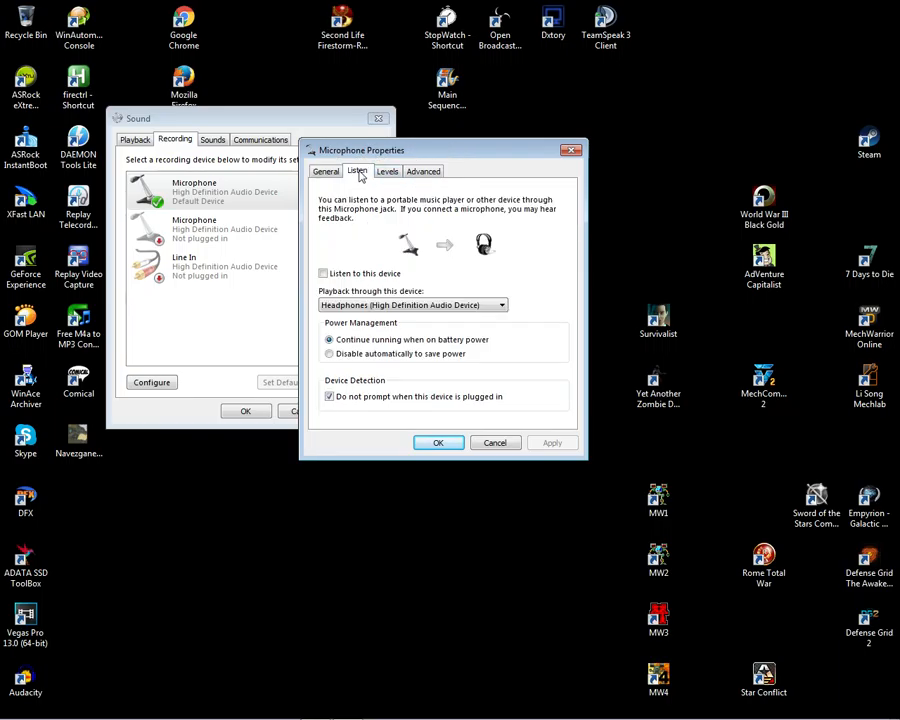
Test the microphone by applying Listen to this device, switch it off again, and close the sound settings.
left_click(324, 278)
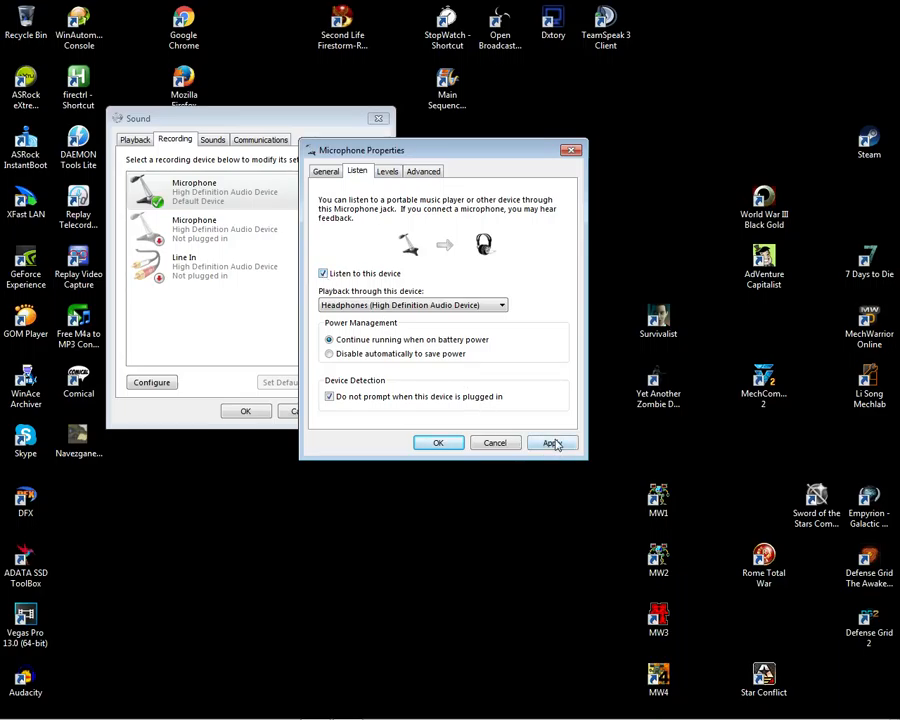
left_click(553, 443)
left_click(323, 273)
left_click(551, 446)
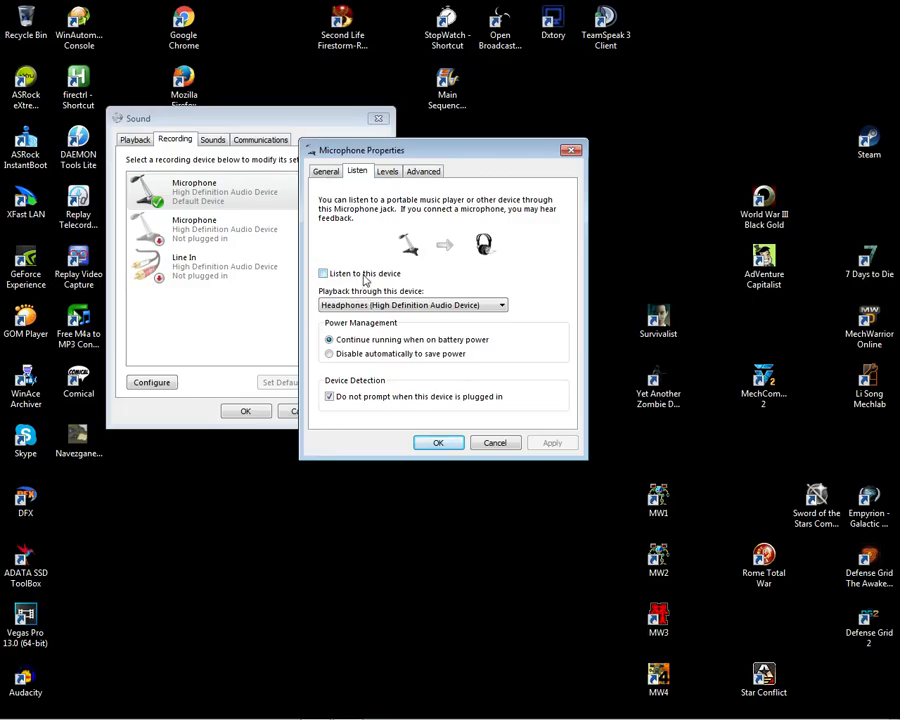
left_click(439, 445)
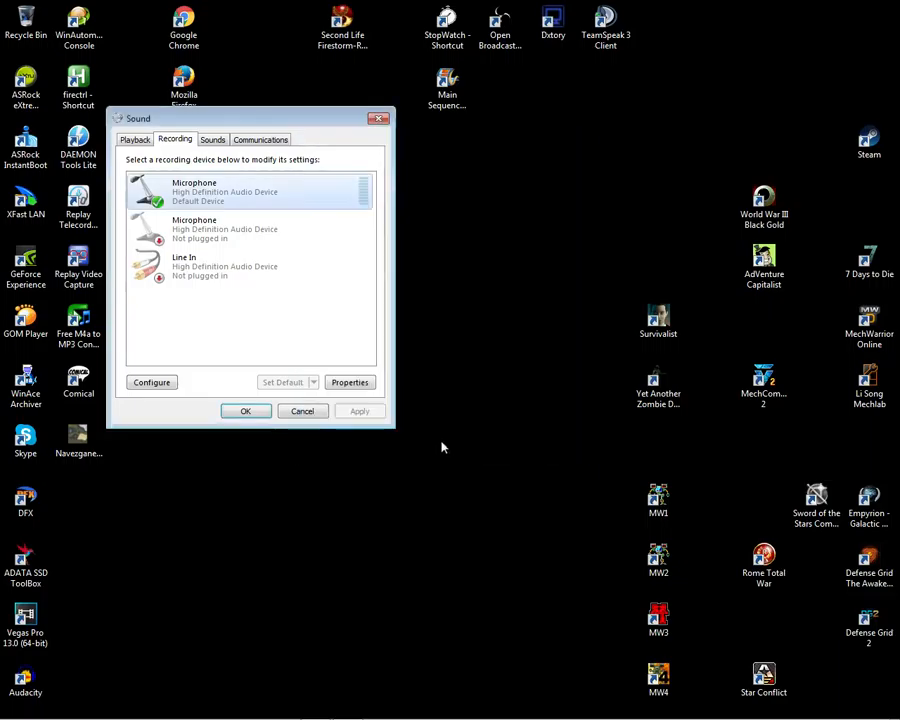
left_click(244, 411)
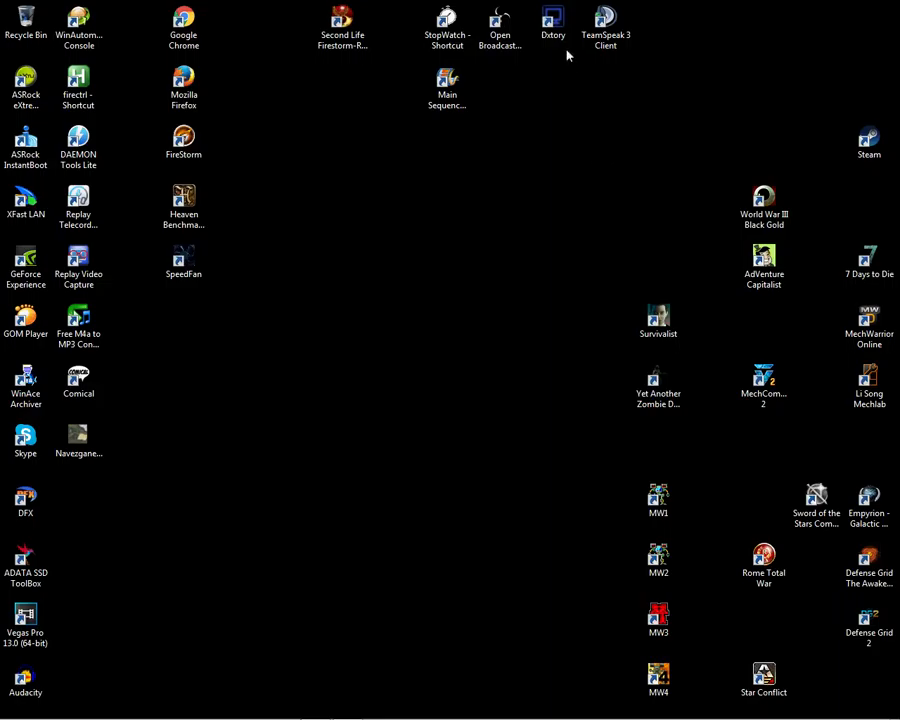
Launch Dxtory and display the overlay settings of the Default profile.
double_click(553, 25)
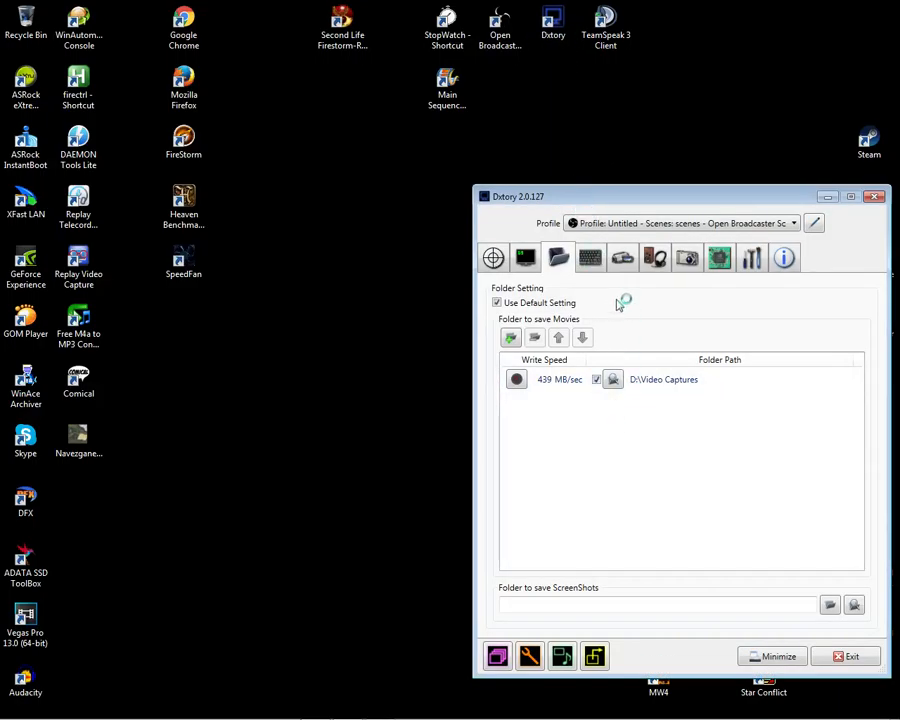
left_click(493, 258)
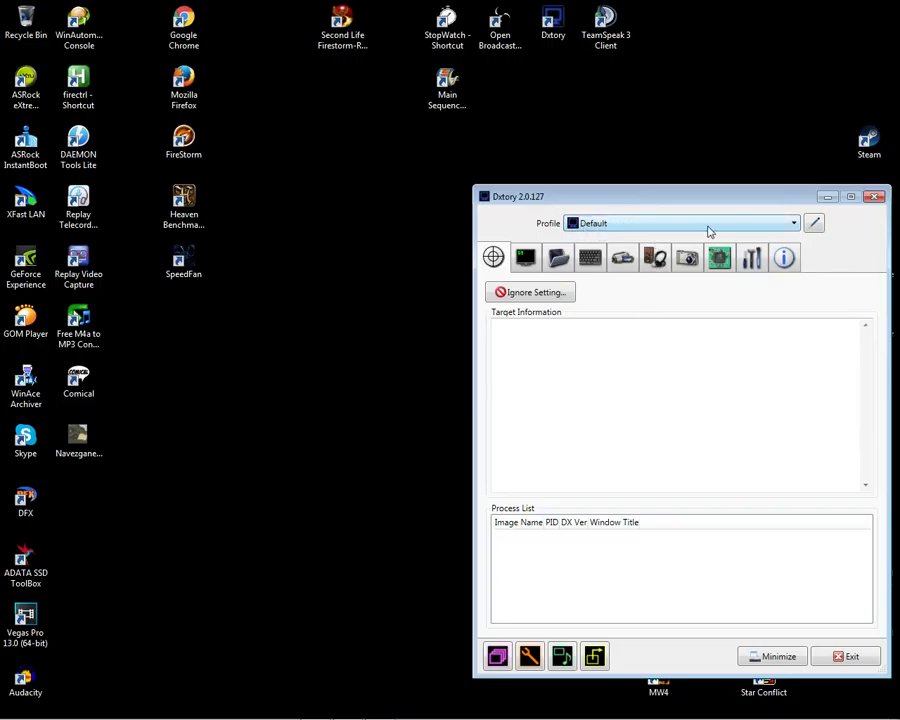
left_click(719, 258)
left_click(525, 258)
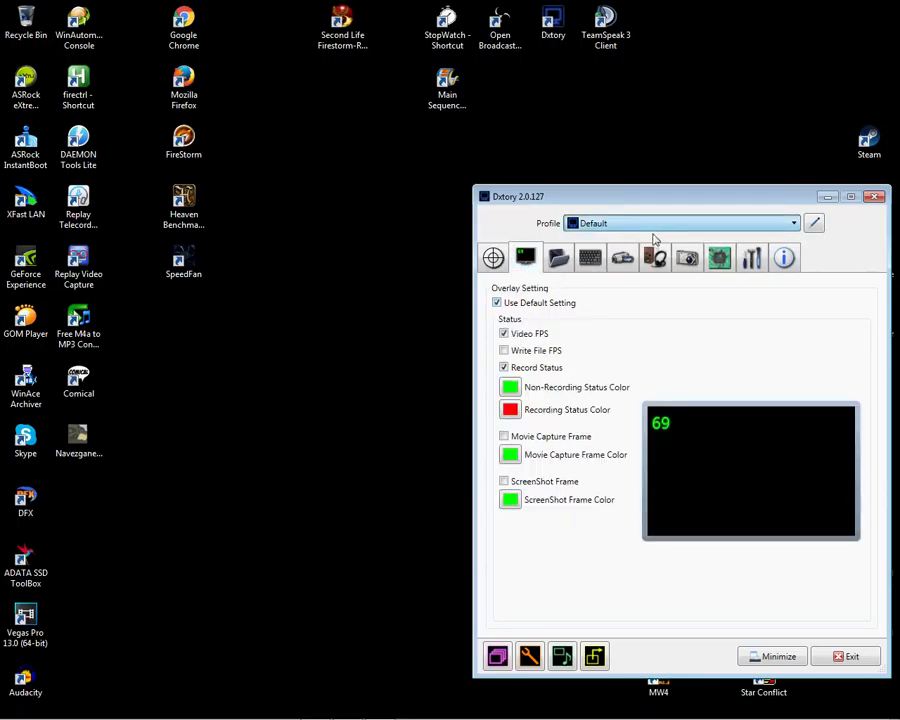
Examine the folder and movie settings of the 7 Days To Die profile, including its scaling size.
scroll(655, 240, "down", 1)
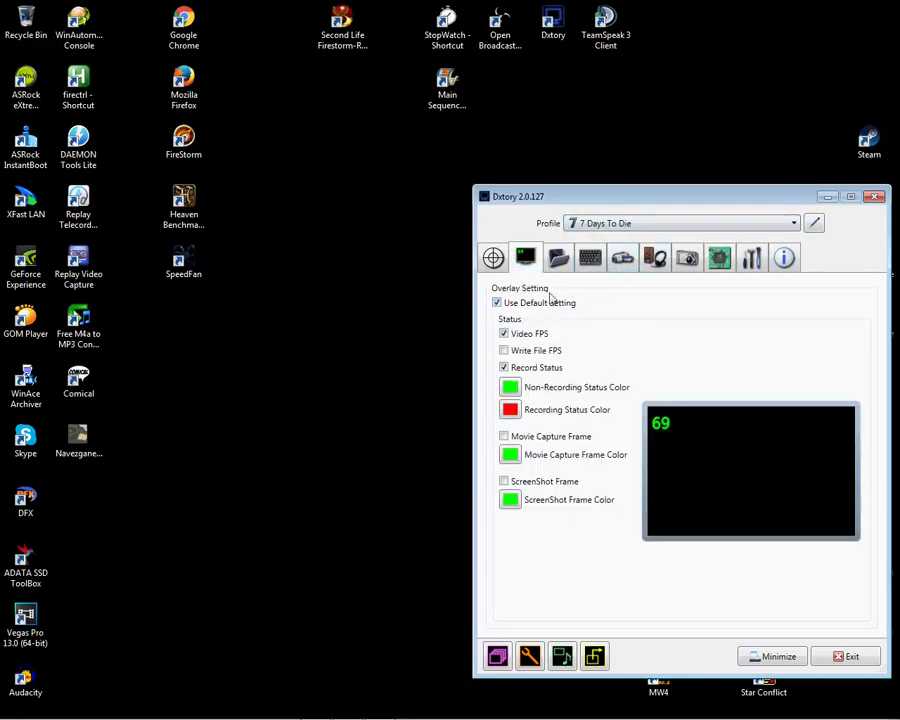
left_click(560, 262)
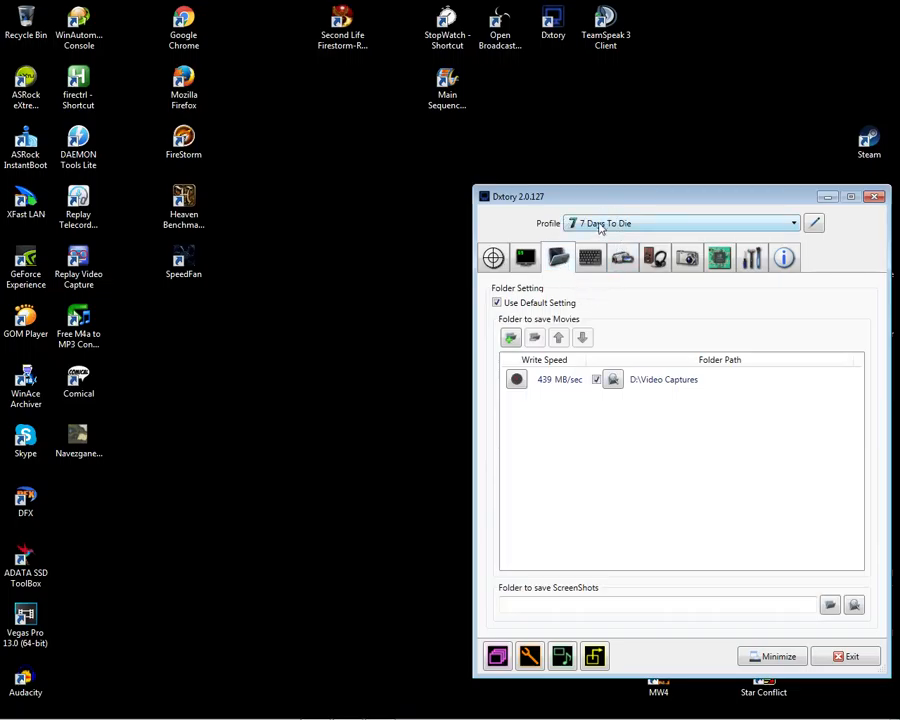
left_click(625, 260)
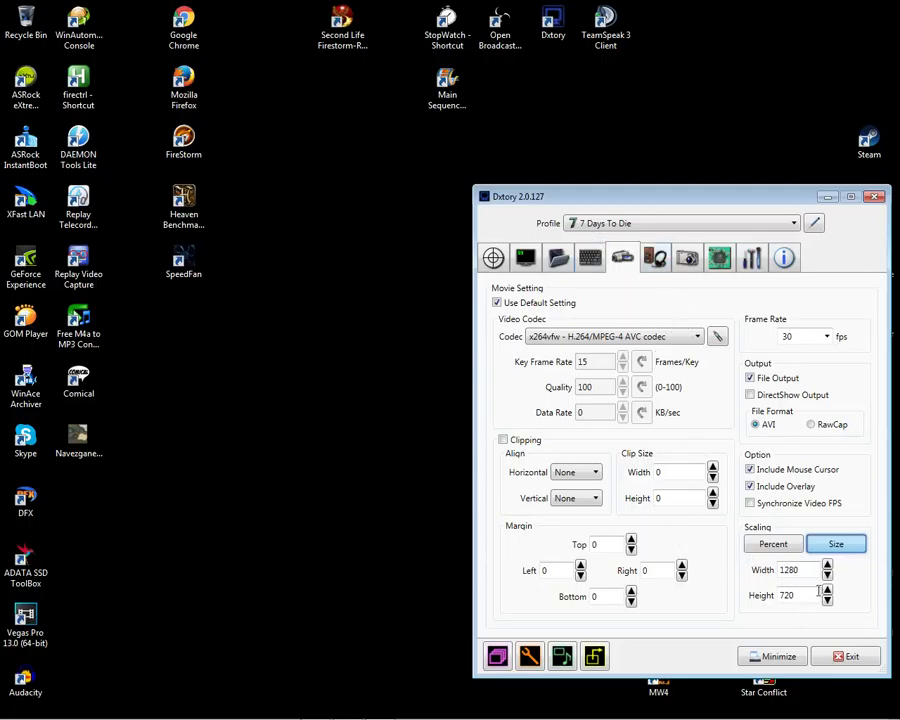
double_click(787, 595)
For the Default profile, try the status overlay around the preview's edges, return it to the upper-left corner, and toggle Write File FPS.
left_click(494, 259)
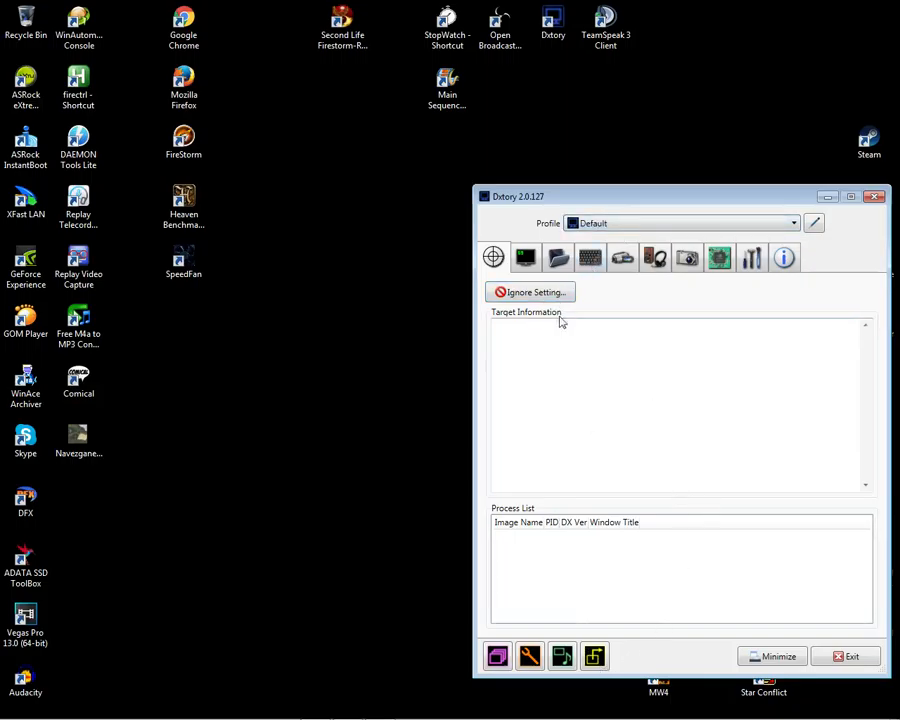
left_click(527, 261)
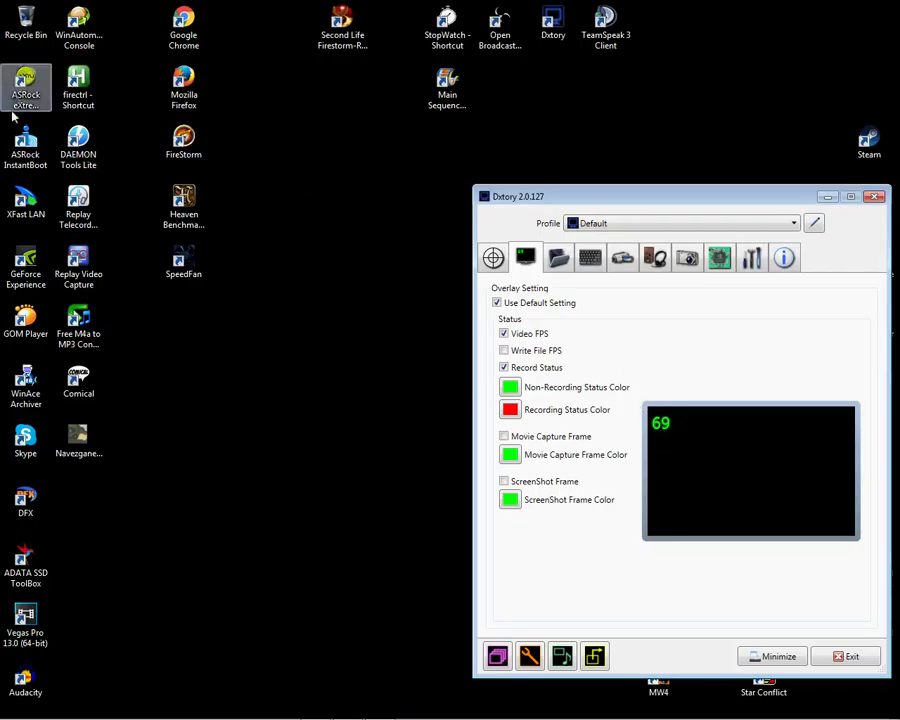
left_click(660, 427)
left_click(735, 420)
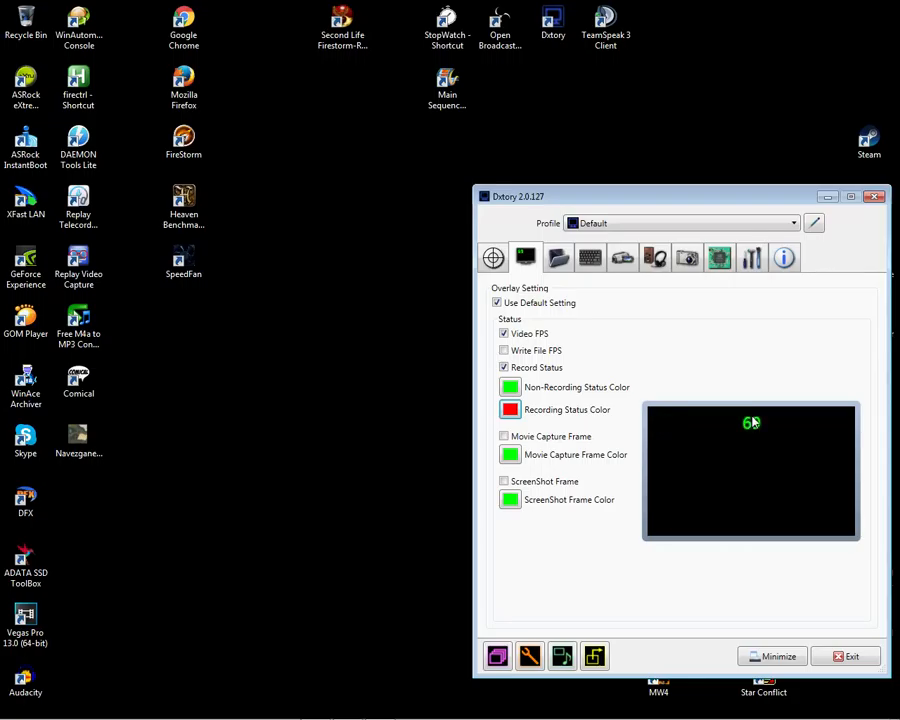
left_click(838, 422)
left_click(836, 474)
left_click(836, 522)
left_click(745, 528)
left_click(677, 516)
left_click(672, 424)
left_click(505, 352)
Benchmark the write speed of the D:\Video Captures folder twice with a 1000 MB write size, accepting each result.
left_click(558, 258)
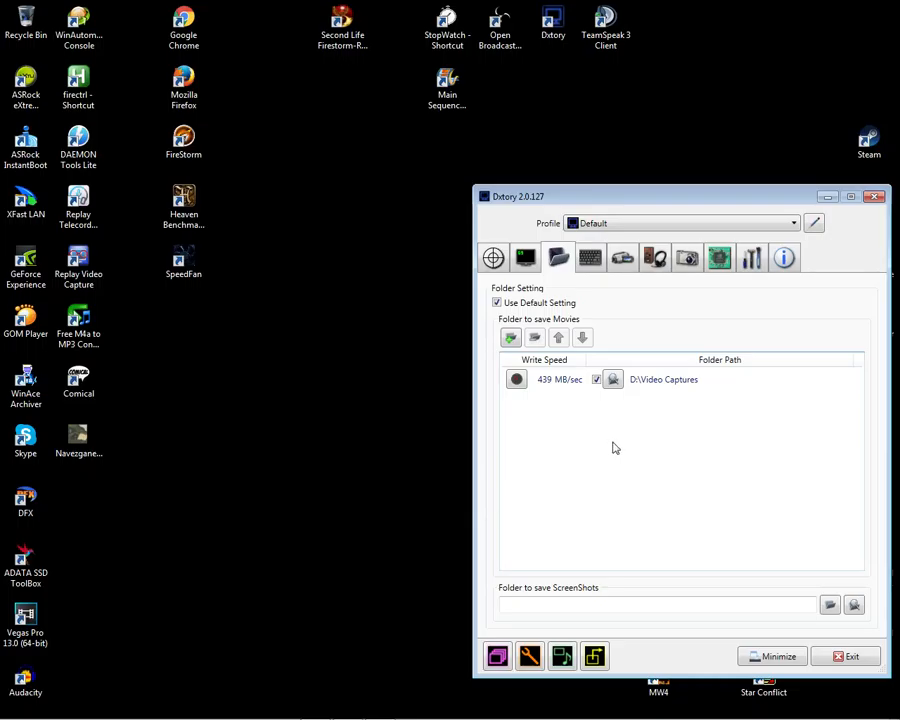
left_click(517, 380)
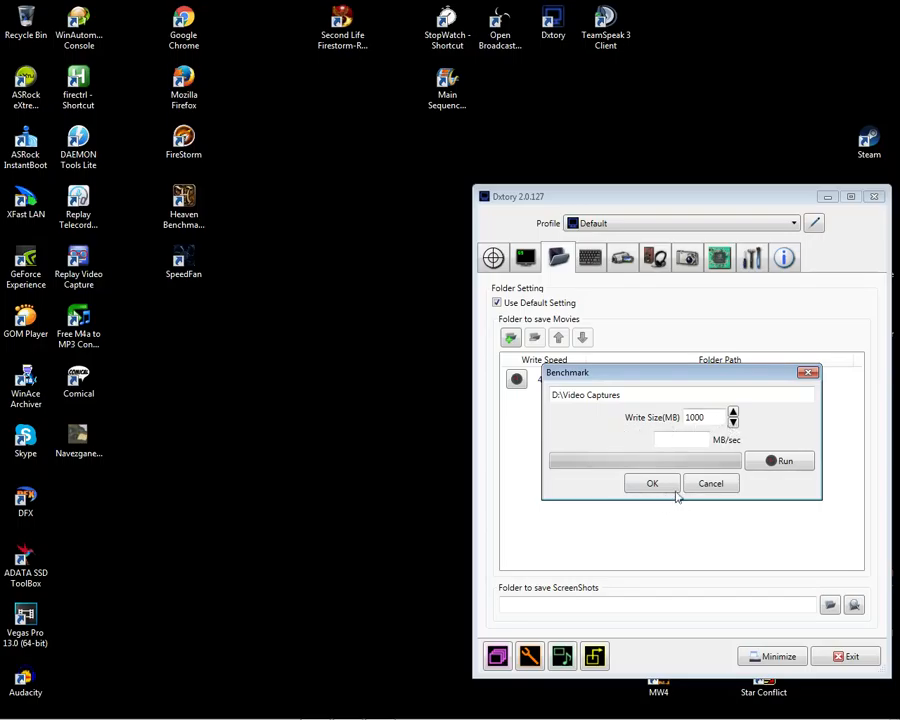
left_click(782, 463)
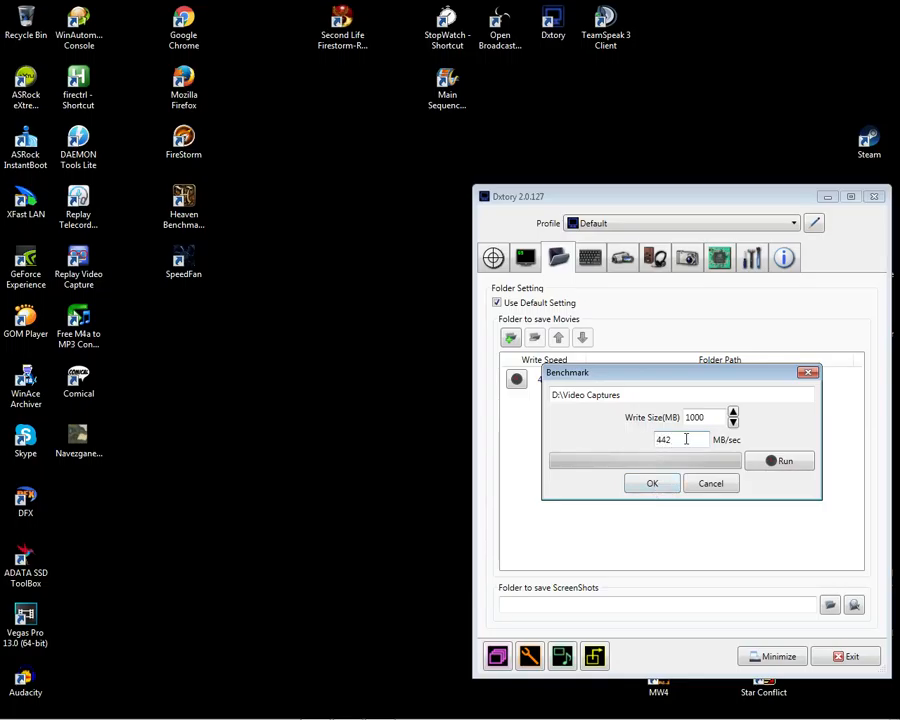
left_click(650, 484)
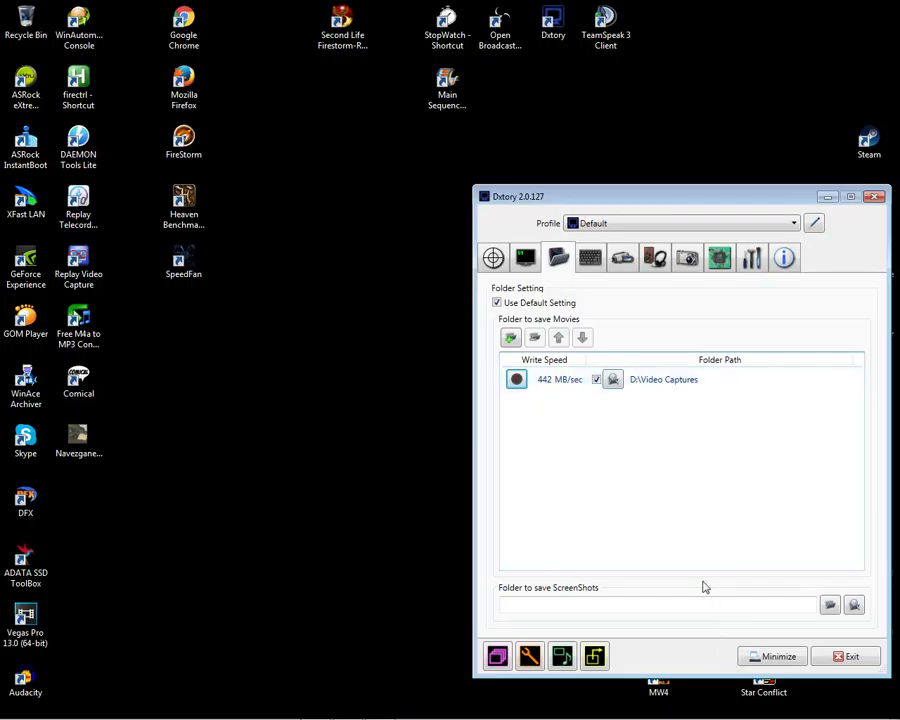
left_click(516, 380)
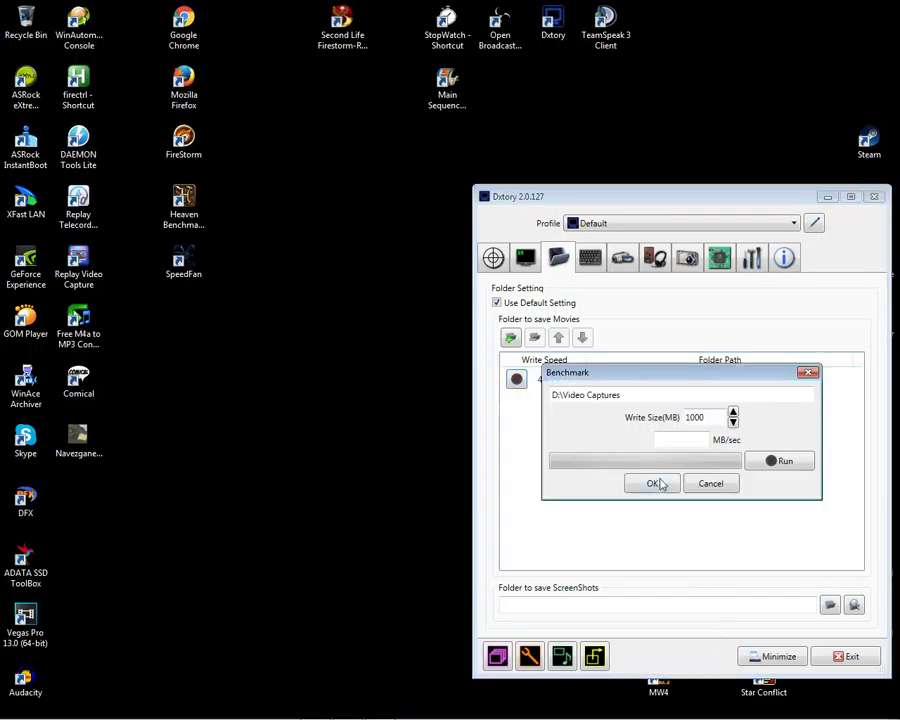
left_click(780, 461)
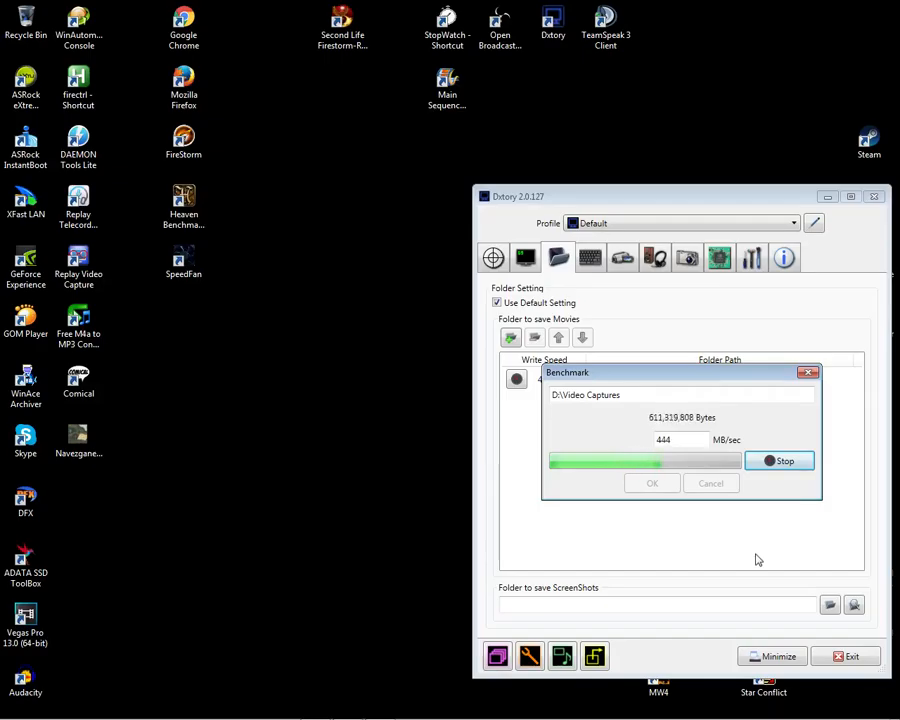
left_click(654, 484)
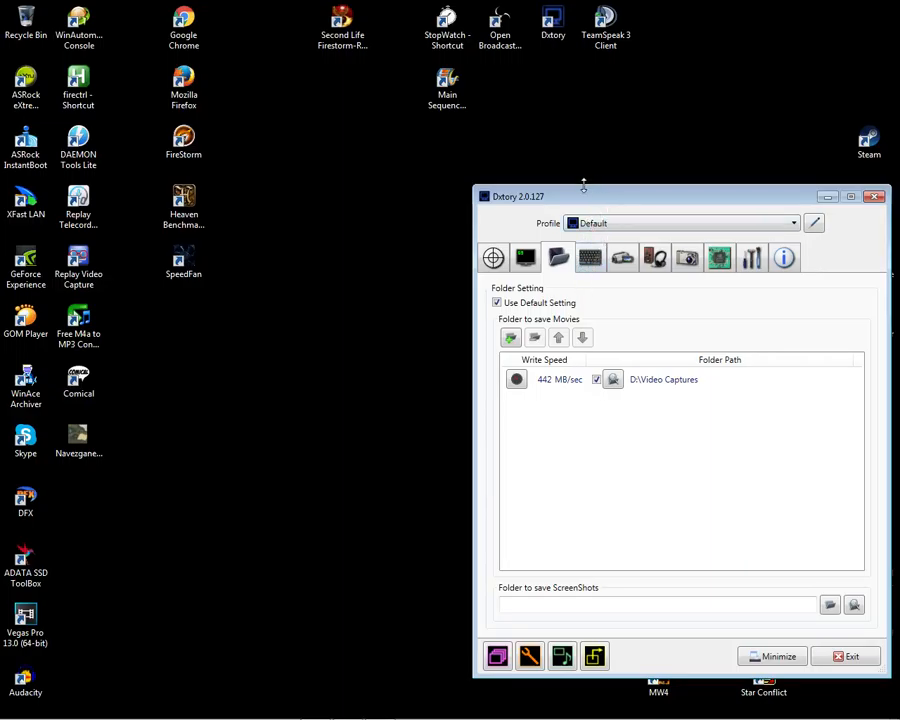
Toggle Use Default Setting off and back on in the hotkey settings of the 7 Days To Die profile.
left_click(590, 258)
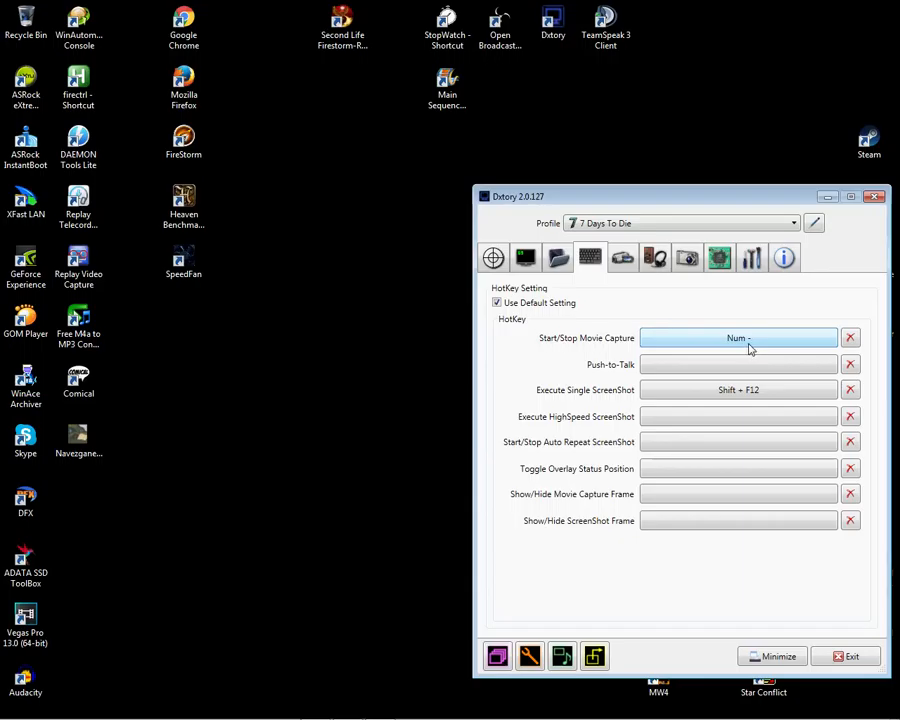
left_click(526, 304)
left_click(560, 304)
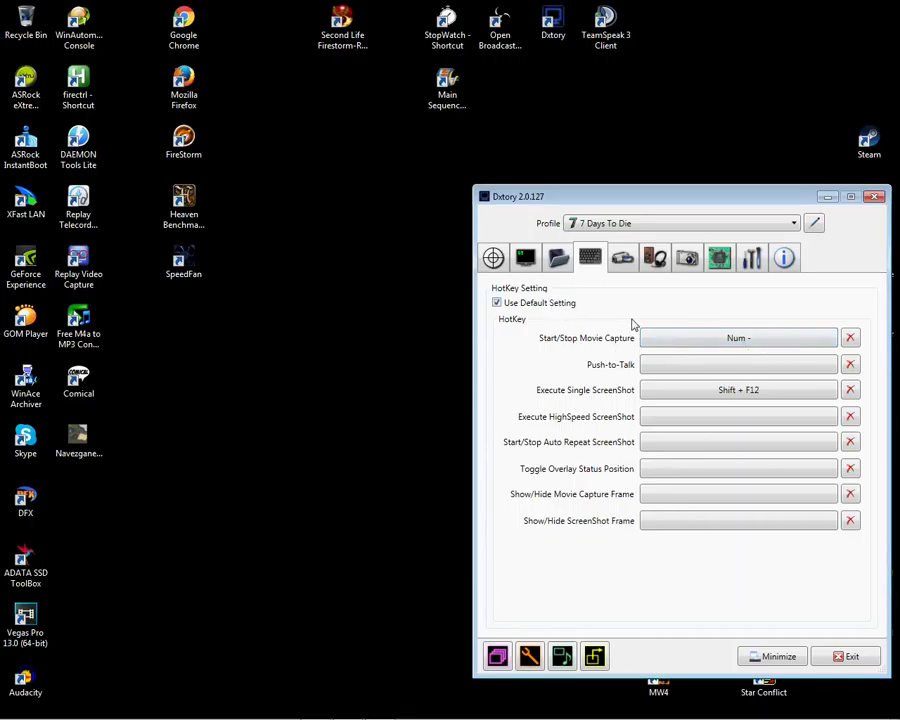
Compare the Empyrion - Galactic Survival profile's own movie settings with the defaults by toggling Use Default Setting off and back on.
left_click(621, 262)
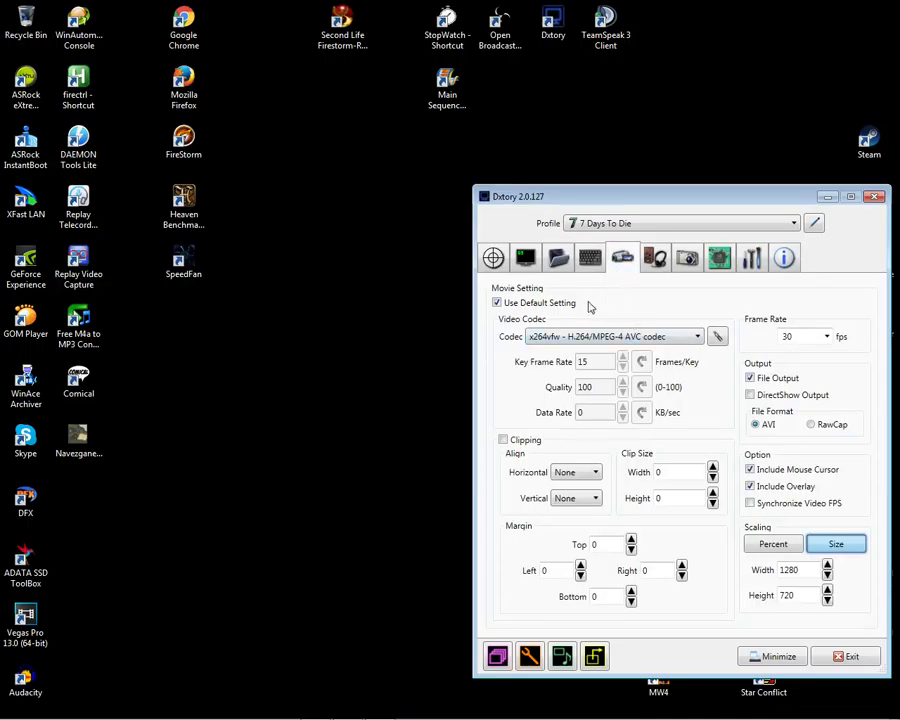
left_click(642, 226)
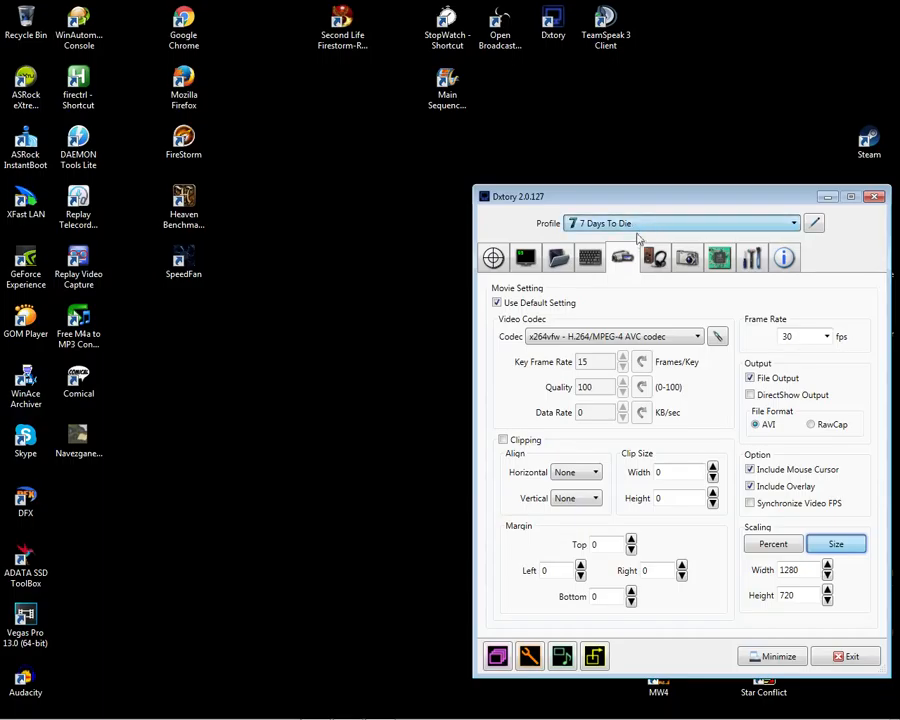
left_click(632, 241)
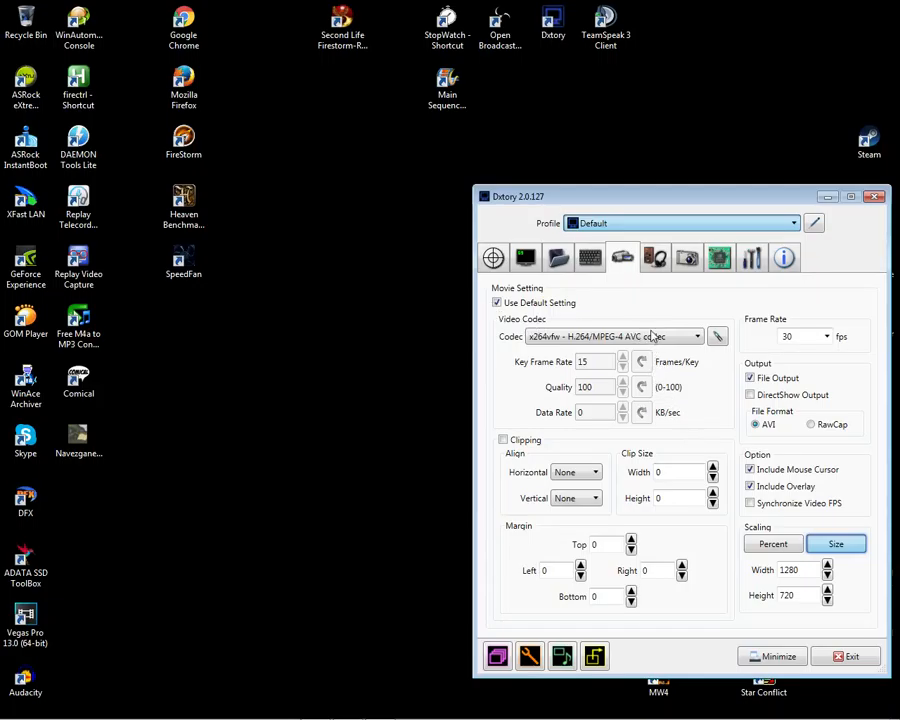
scroll(650, 334, "down", 2)
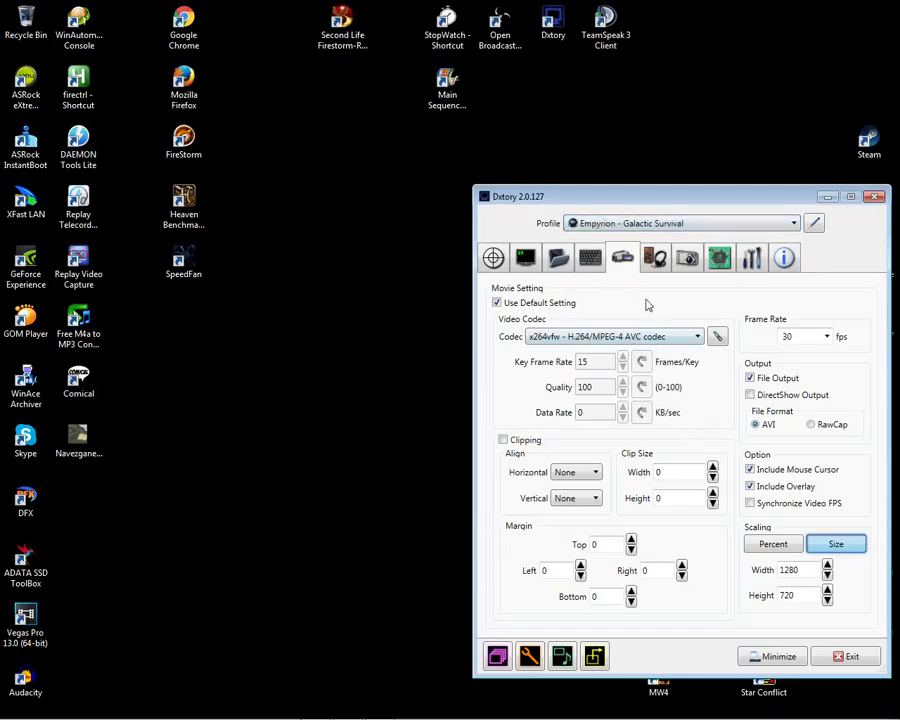
left_click(537, 305)
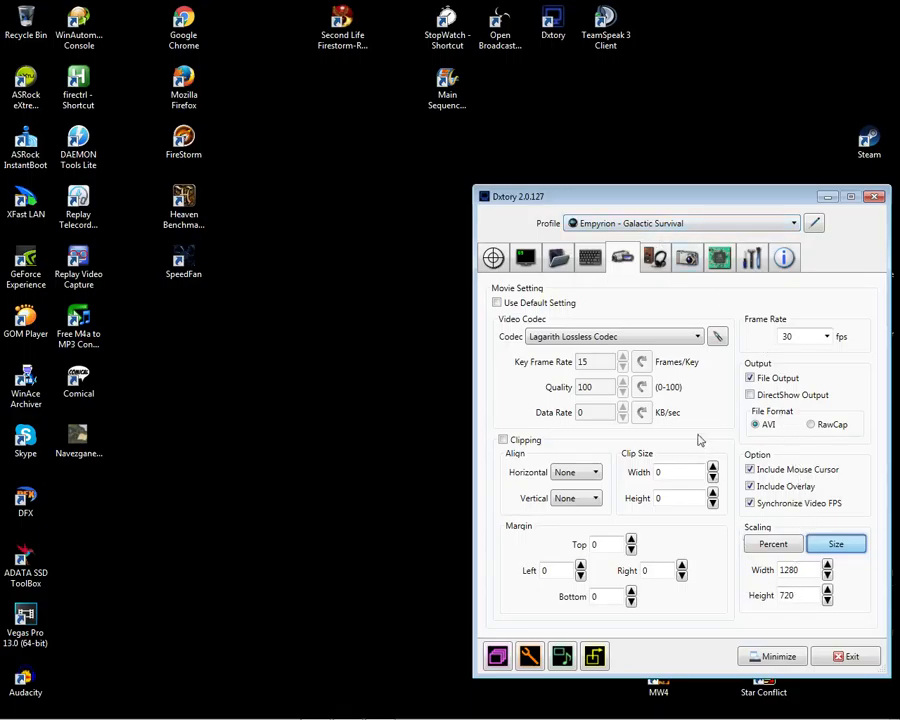
left_click(529, 307)
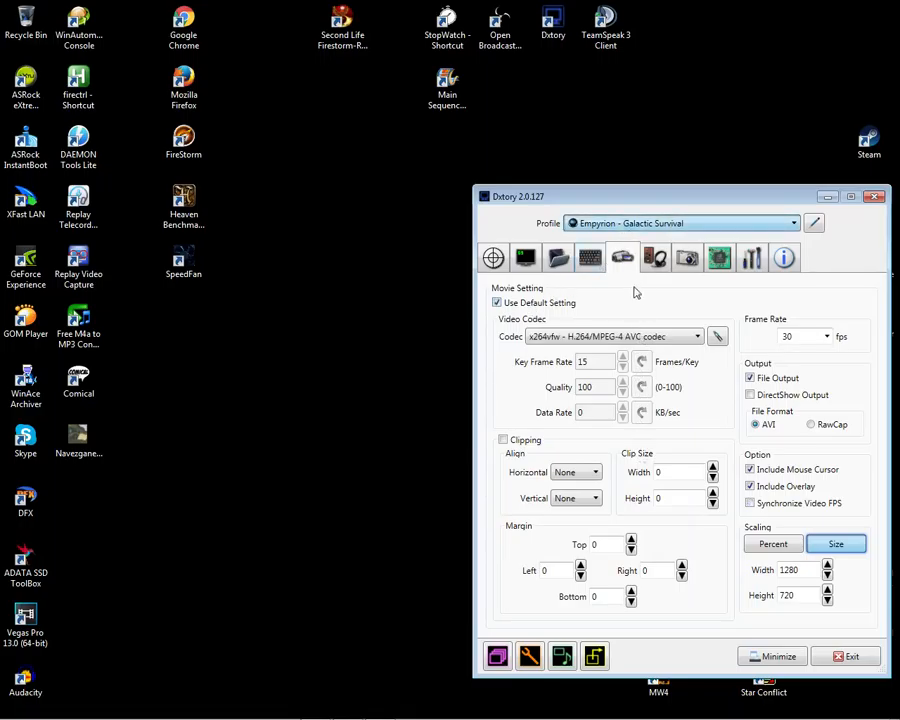
Select the Default profile and open the configuration of its x264vfw - H.264/MPEG-4 AVC codec.
left_click(631, 237)
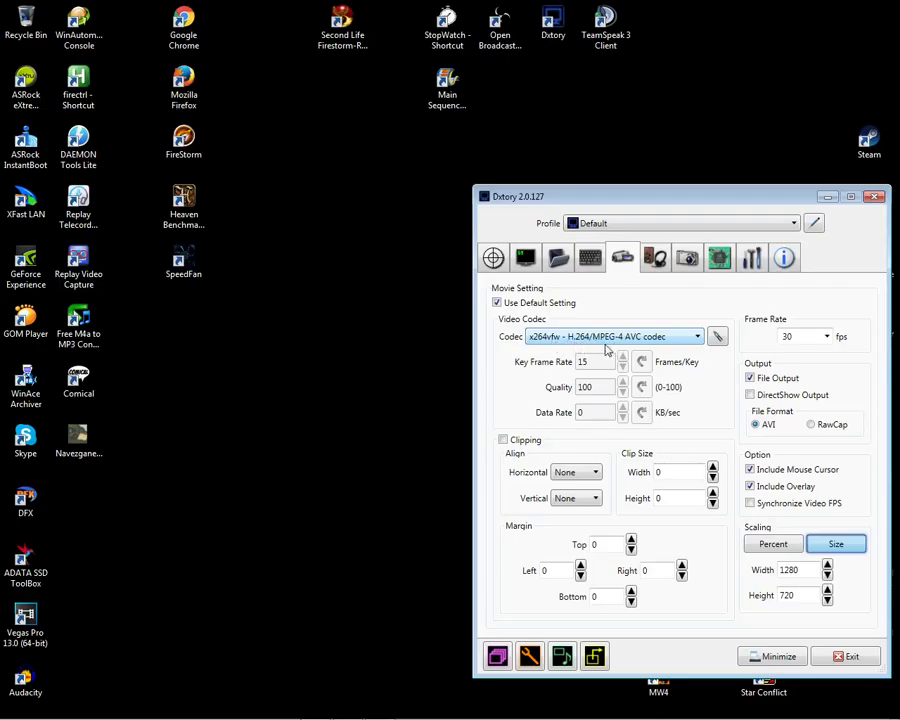
left_click(715, 343)
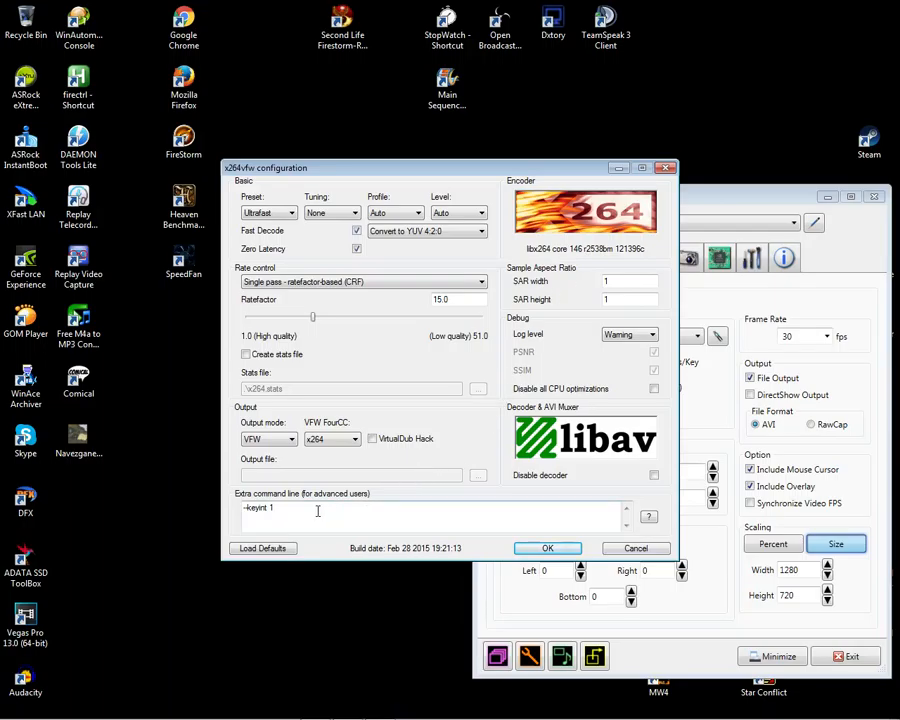
Review the --keyint 1 extra command line, accept the x264vfw configuration, and check the movie scaling height and frame rate.
left_click_drag(296, 508, 239, 508)
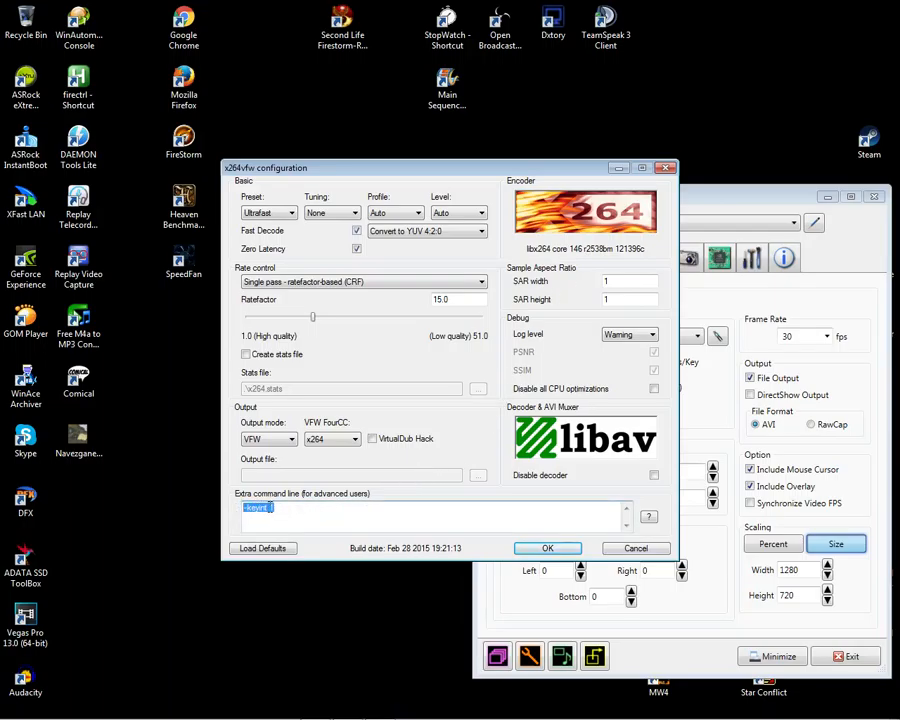
left_click(257, 510)
left_click(480, 526)
left_click(577, 549)
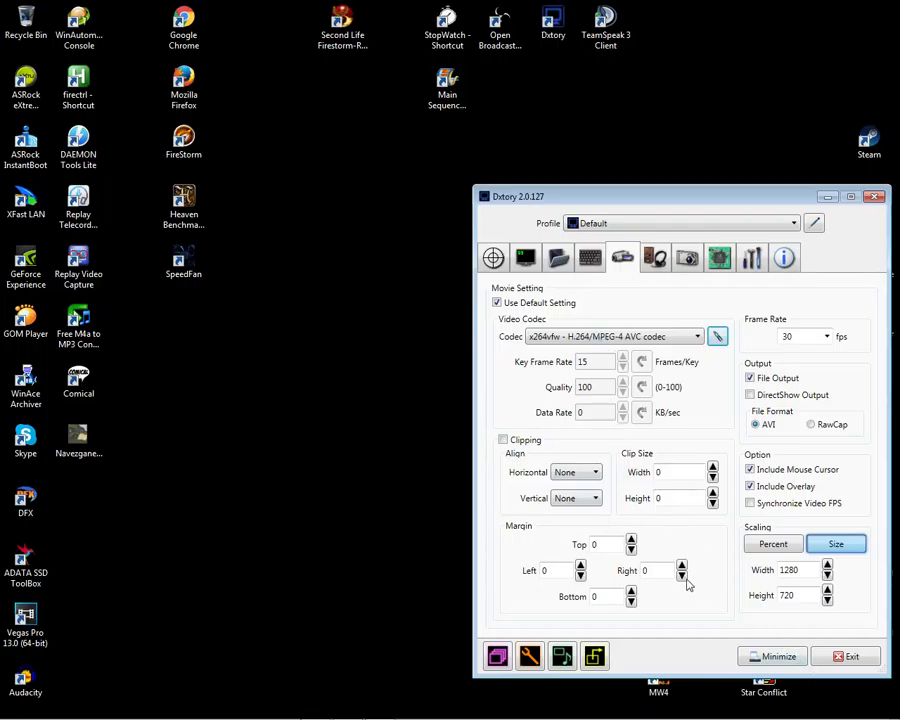
double_click(804, 593)
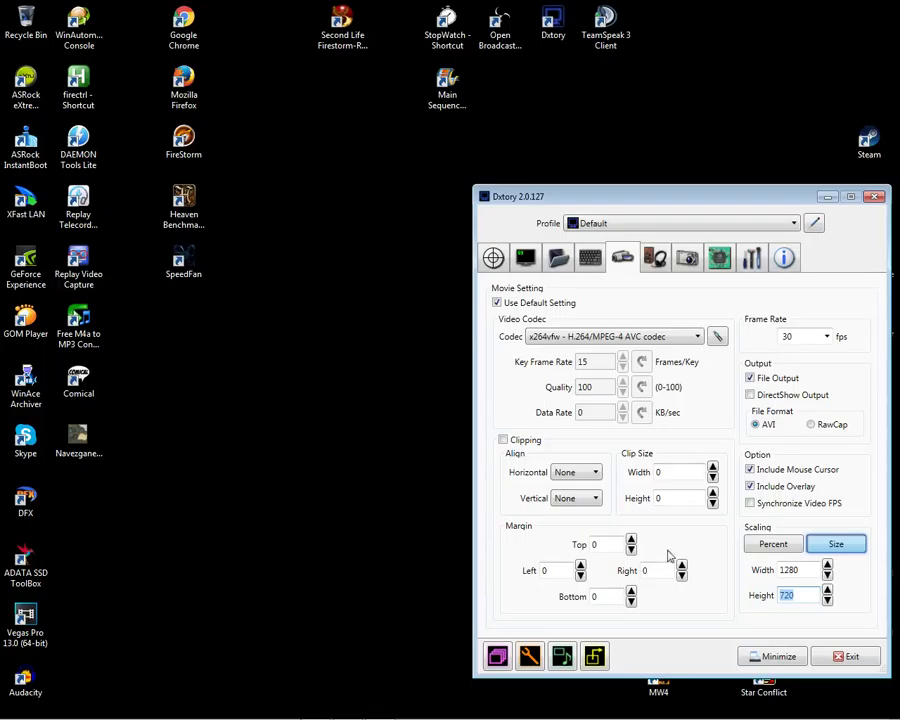
left_click(820, 340)
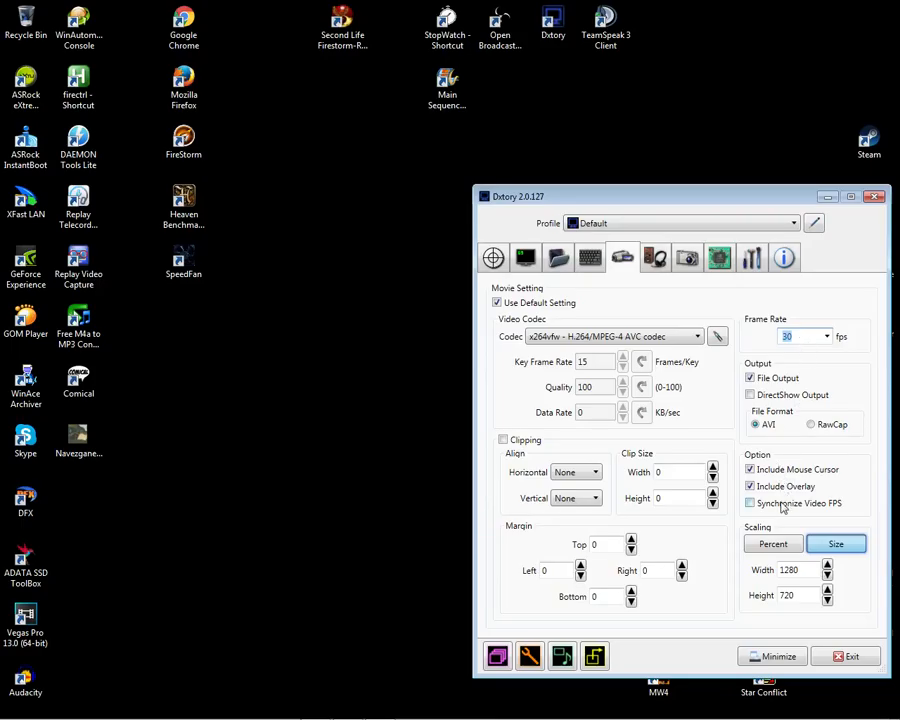
Switch the video codec to Lagarith Lossless Codec, review its mode options, and restore the x264vfw - H.264/MPEG-4 AVC codec.
left_click(698, 338)
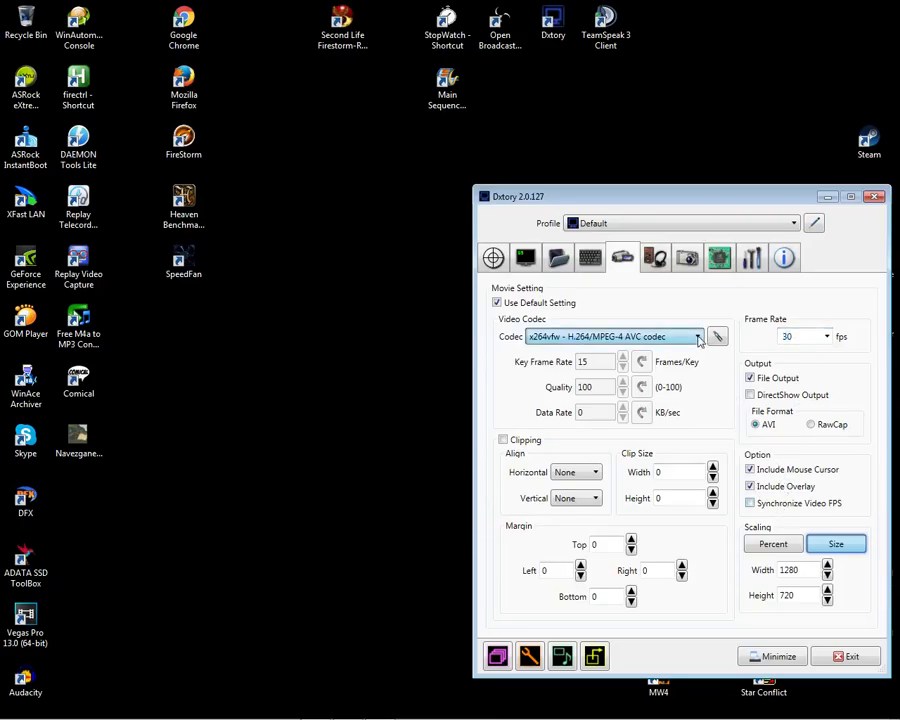
left_click(672, 394)
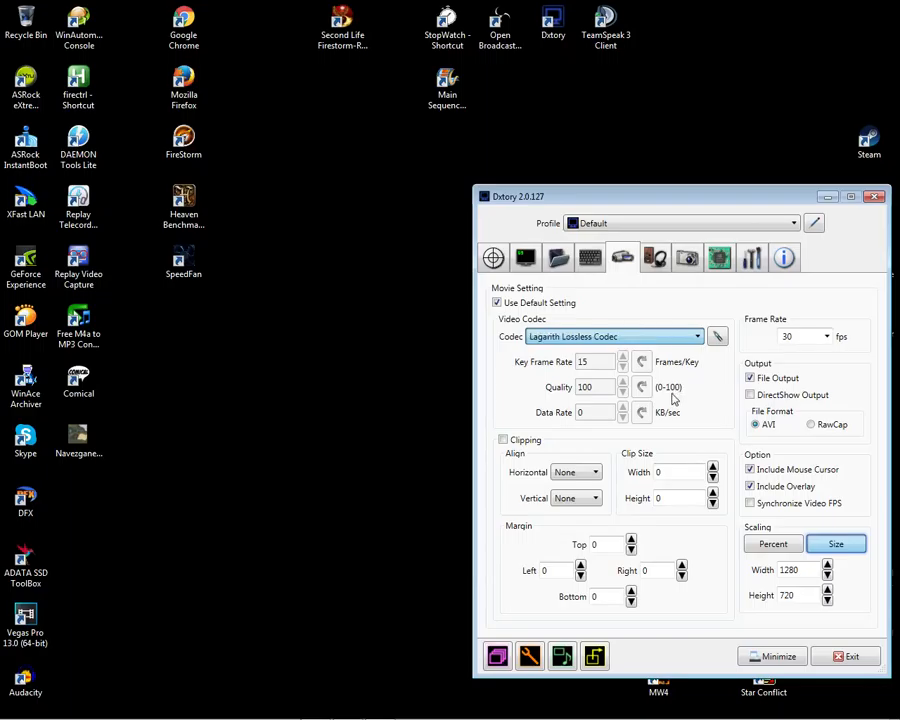
left_click(717, 338)
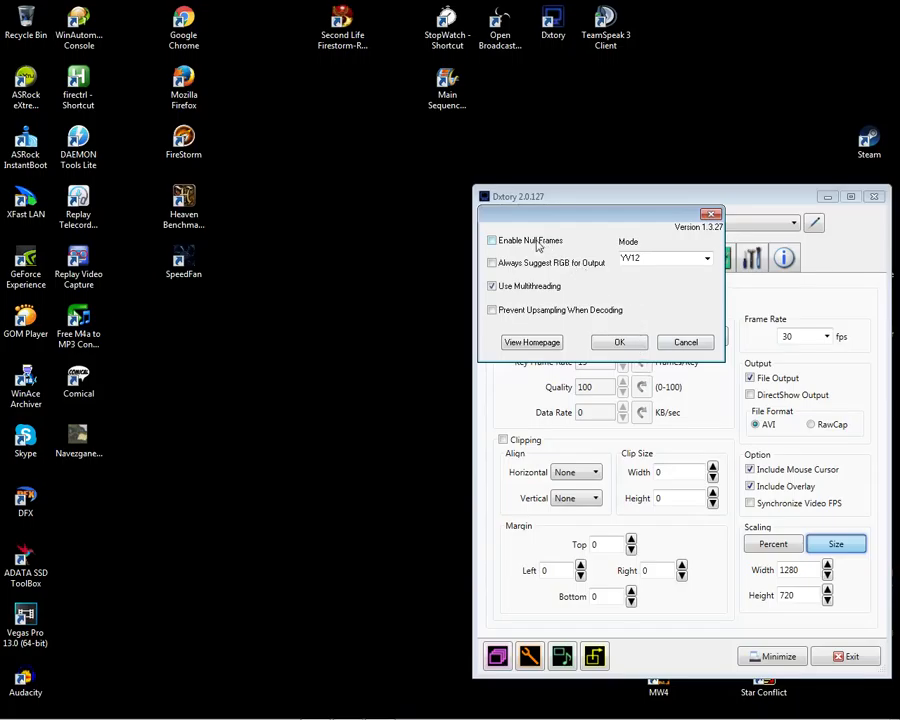
left_click(707, 259)
left_click(708, 262)
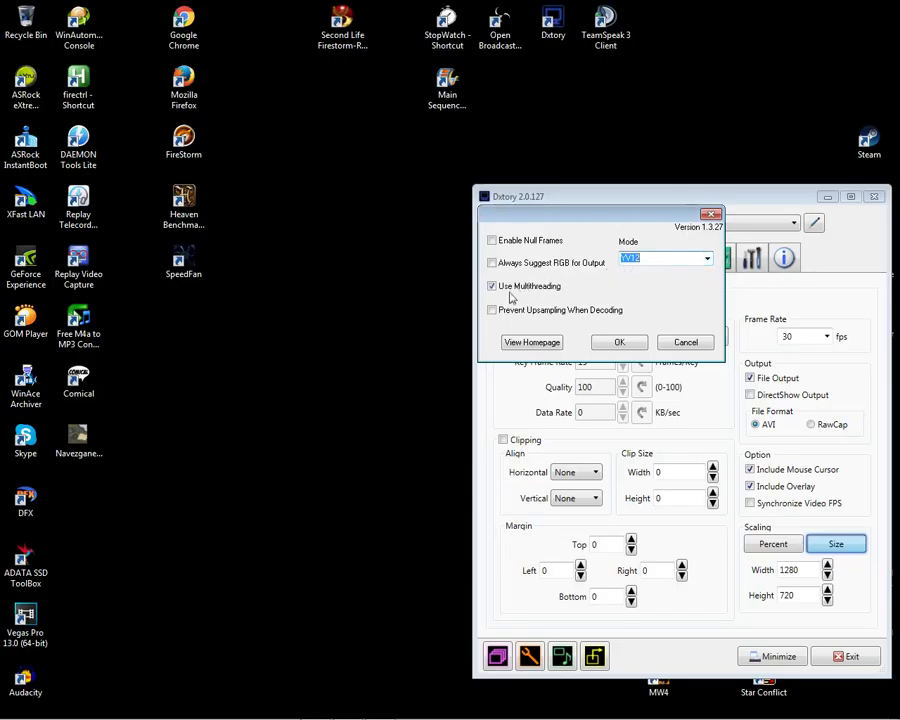
left_click(619, 342)
left_click(697, 341)
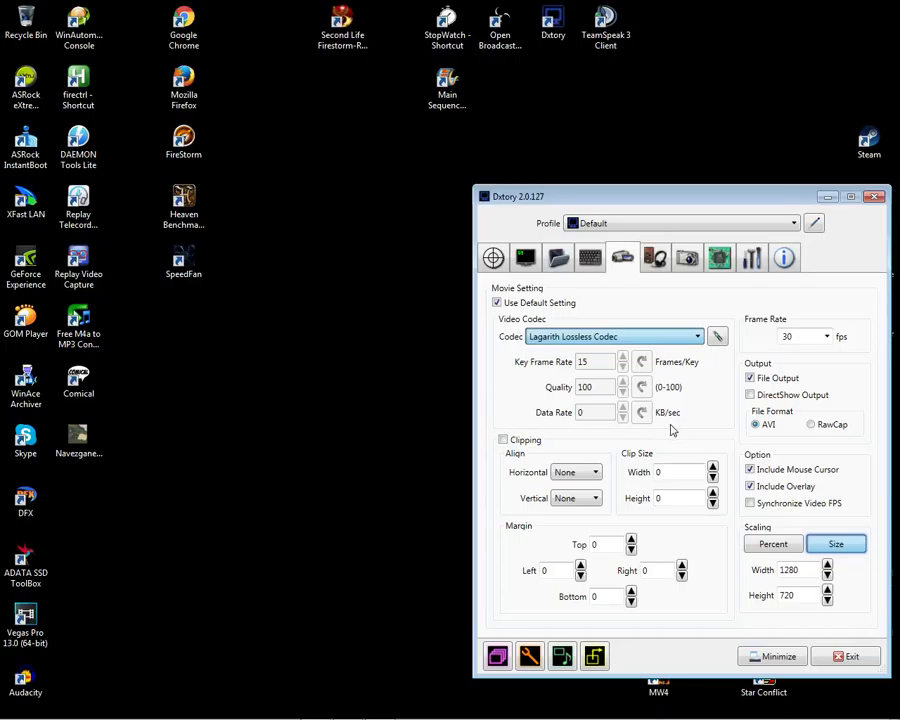
left_click(670, 424)
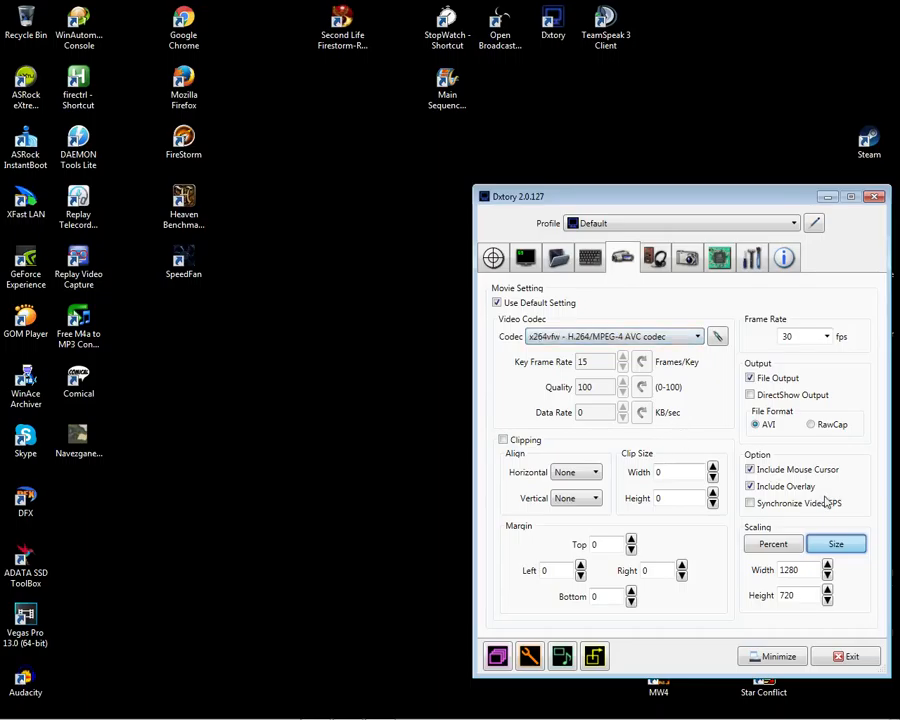
Review the movie frame rate, and compare the device, codec and format settings of audio tracks 1 and 2.
left_click(827, 338)
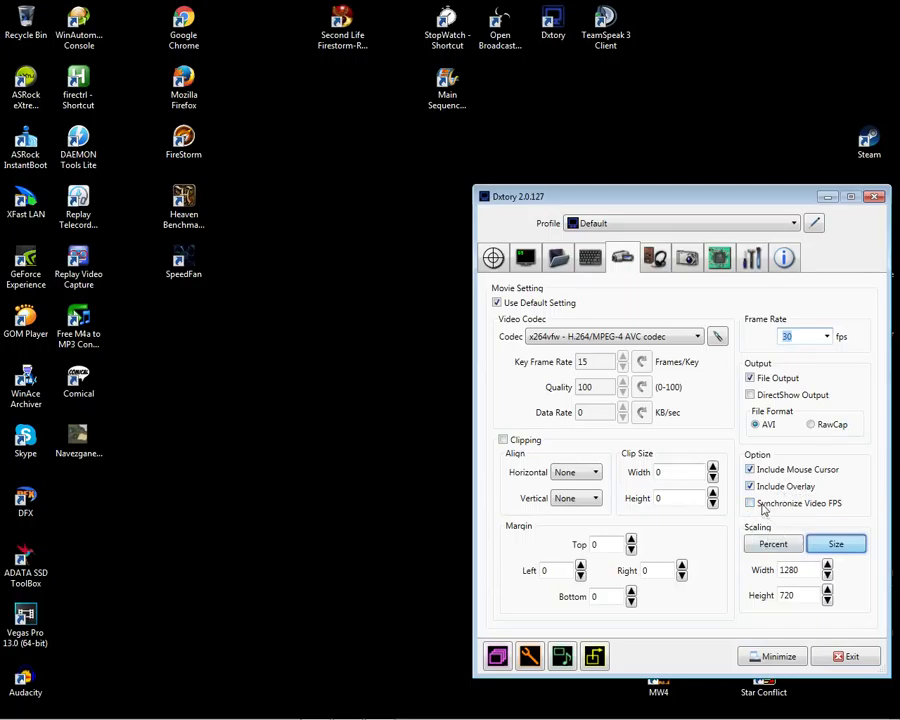
left_click(655, 259)
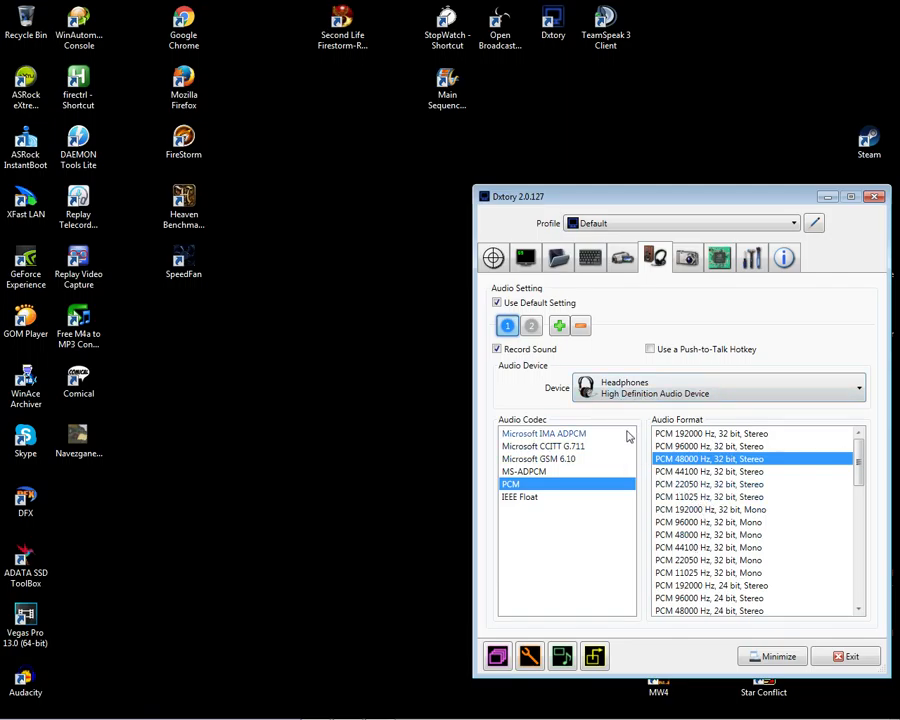
left_click(531, 325)
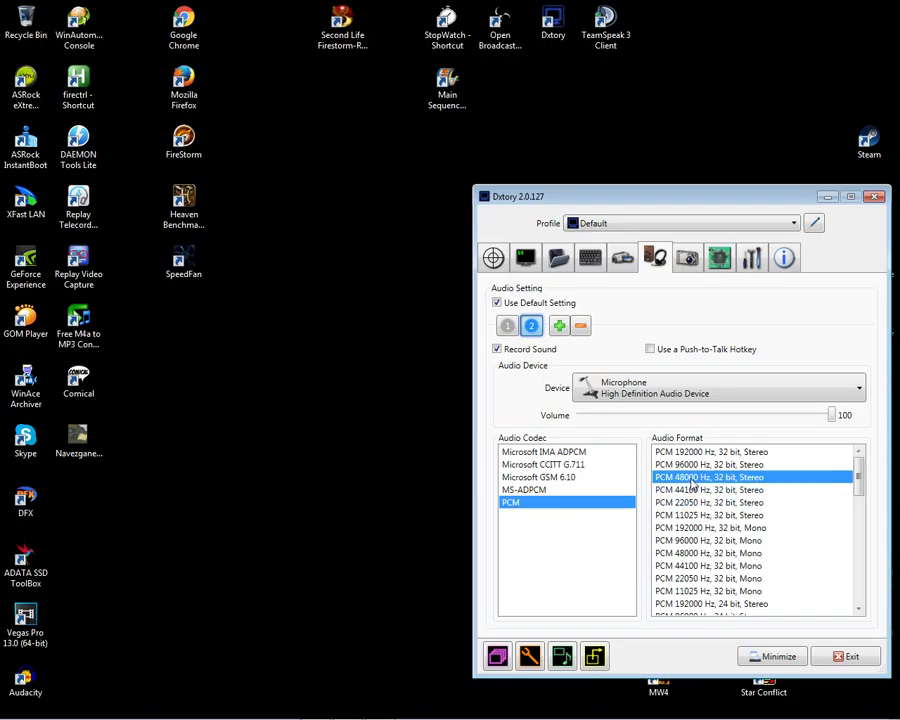
left_click(510, 326)
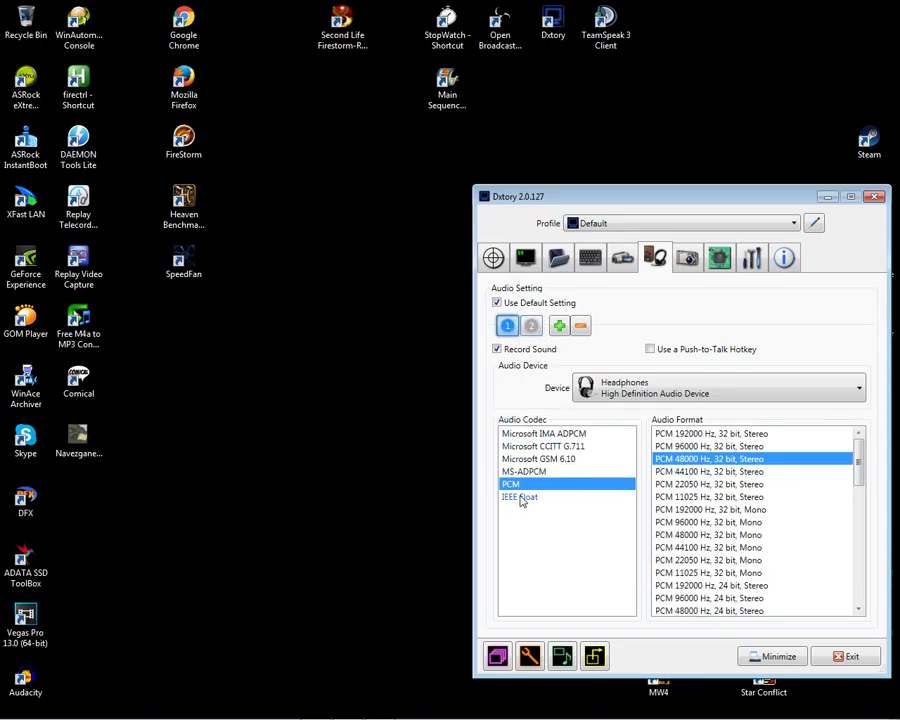
left_click(531, 325)
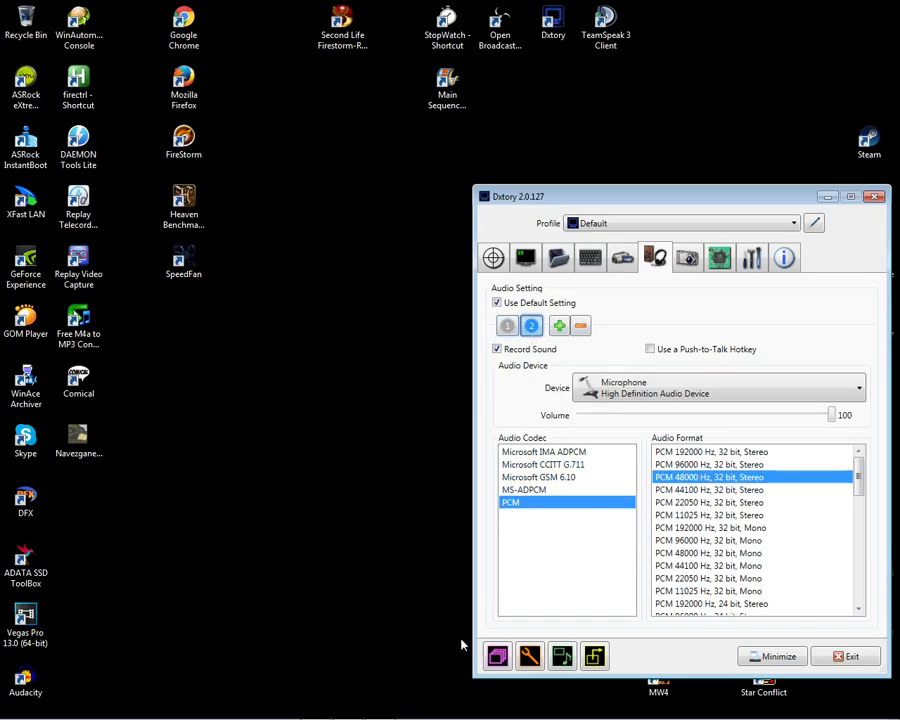
Add a third audio track to the Default profile and remove it again.
left_click(559, 325)
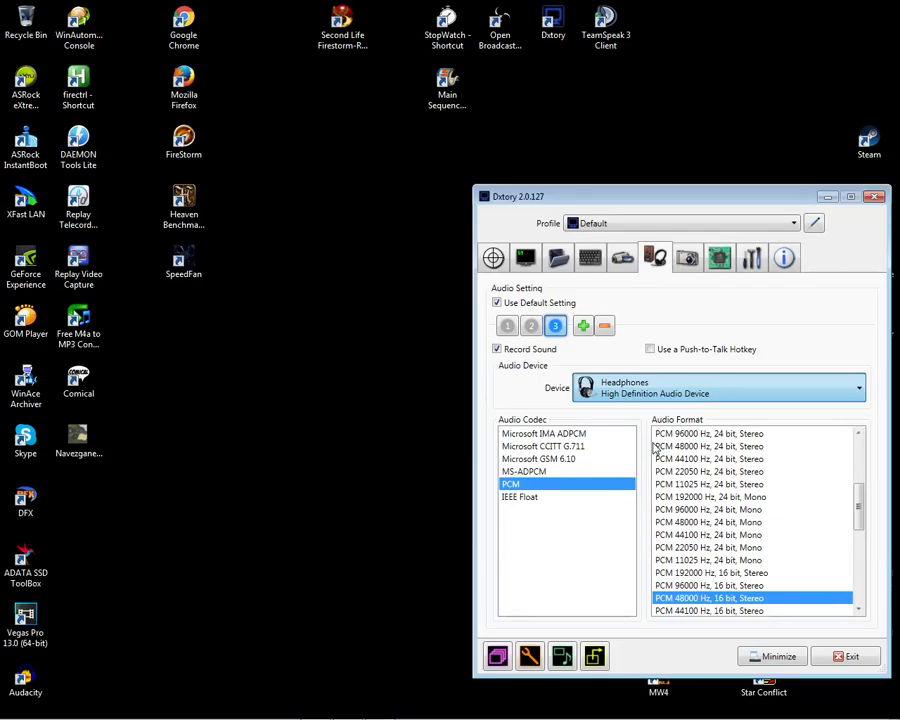
left_click(604, 328)
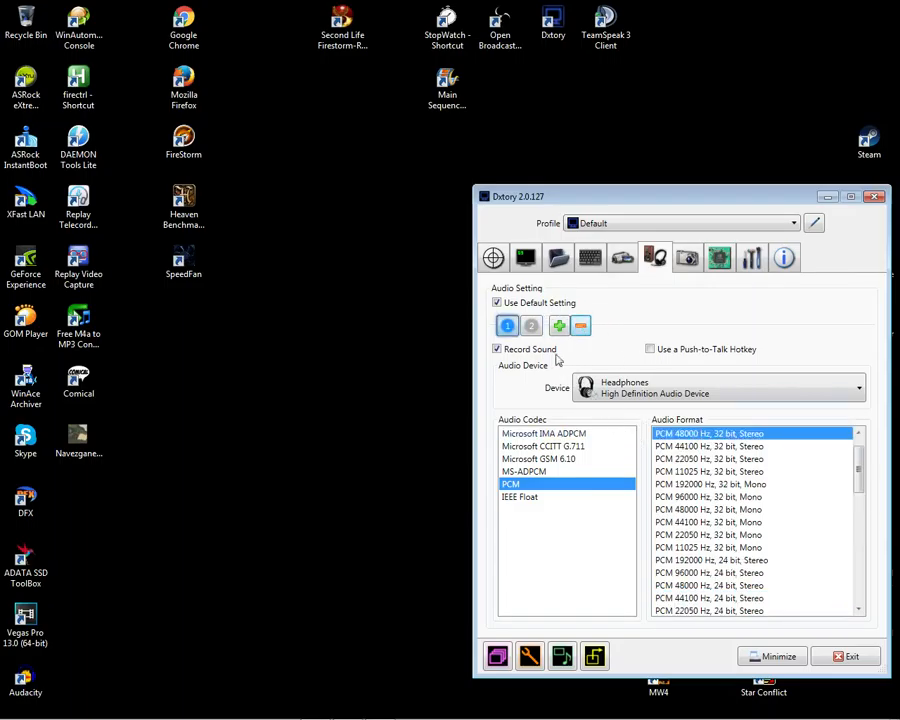
Review the screenshot settings, the advanced settings with the processing threads choices, and the global settings.
left_click(687, 258)
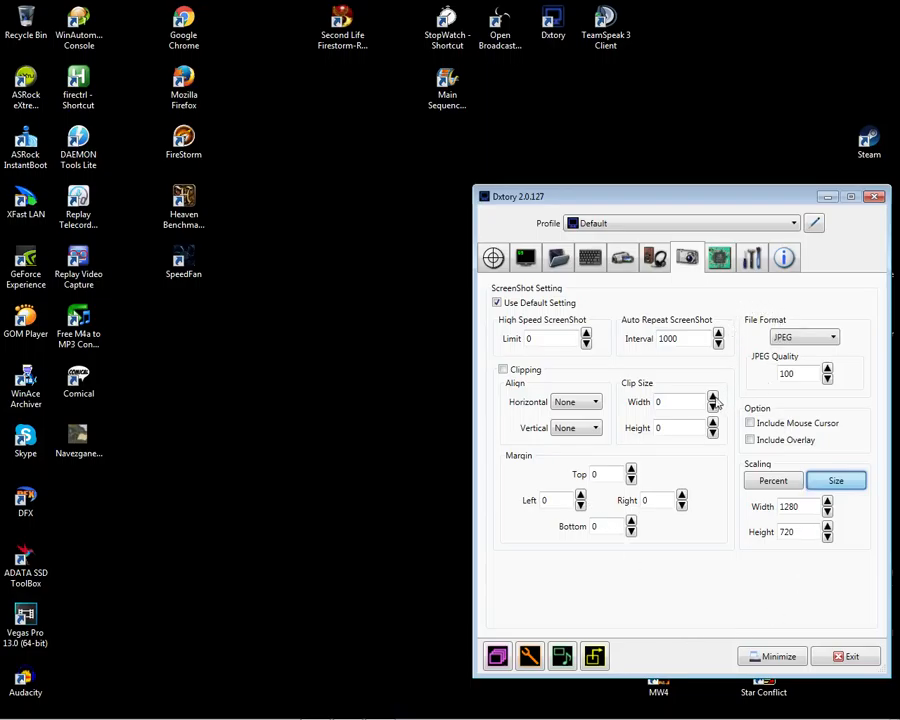
left_click(720, 262)
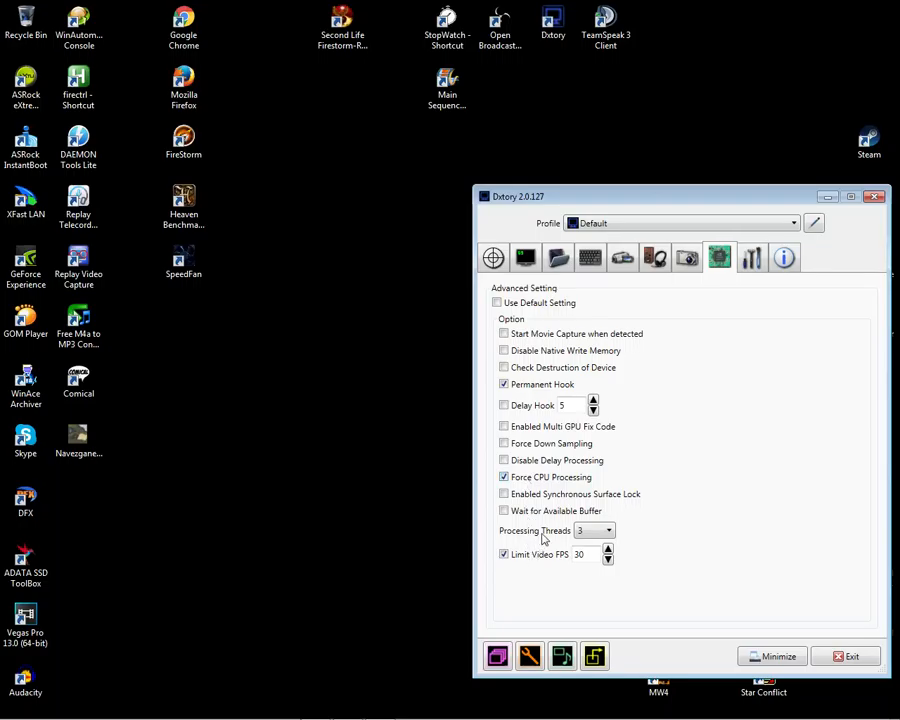
left_click(607, 531)
left_click(753, 259)
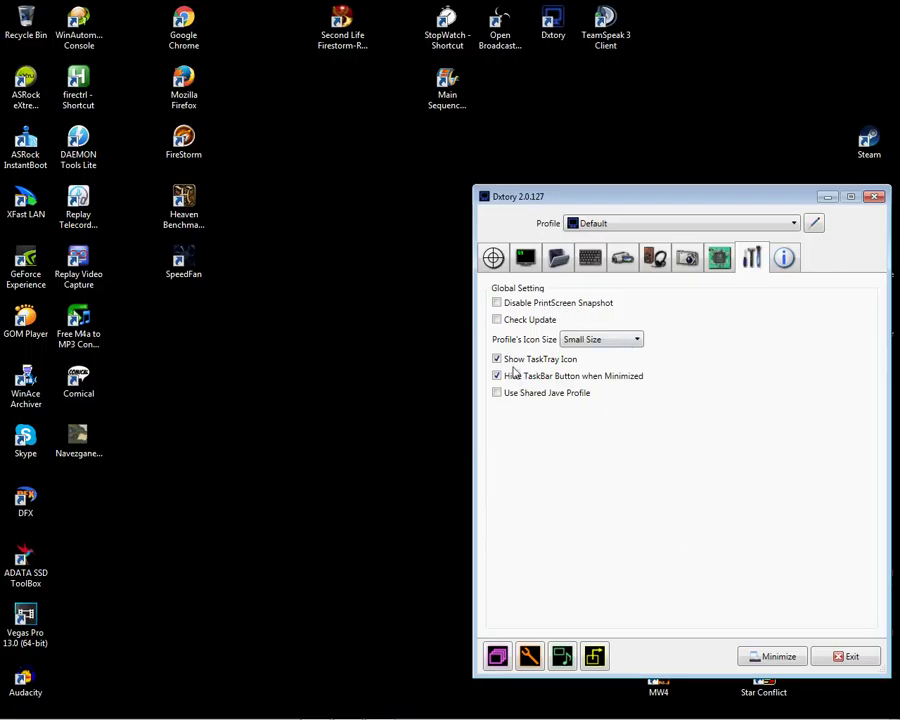
Minimize Dxtory to the system tray and restore its window.
mouse_move(848, 712)
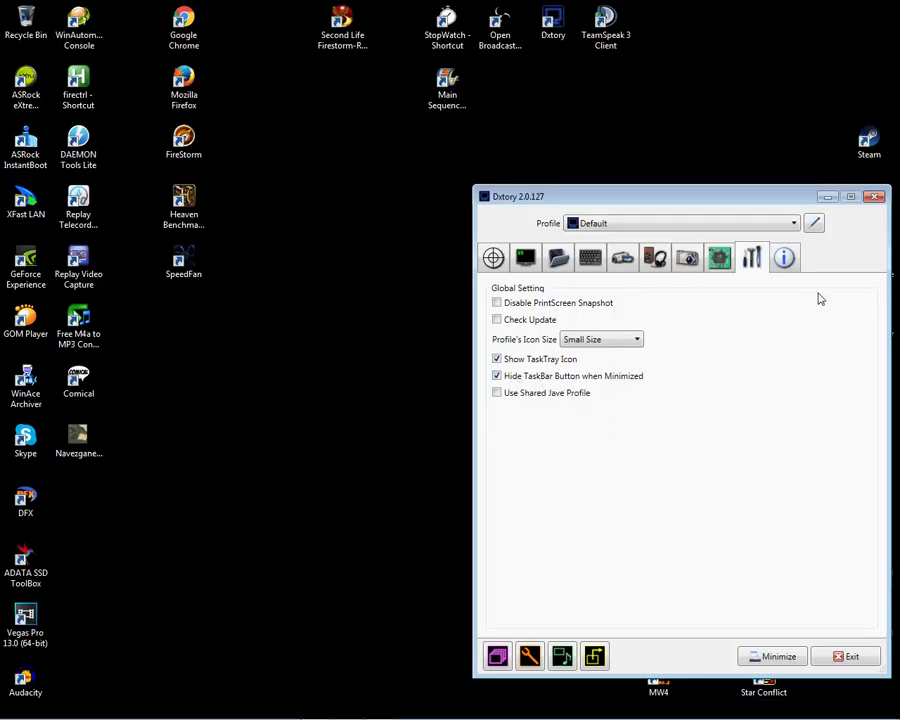
left_click(790, 656)
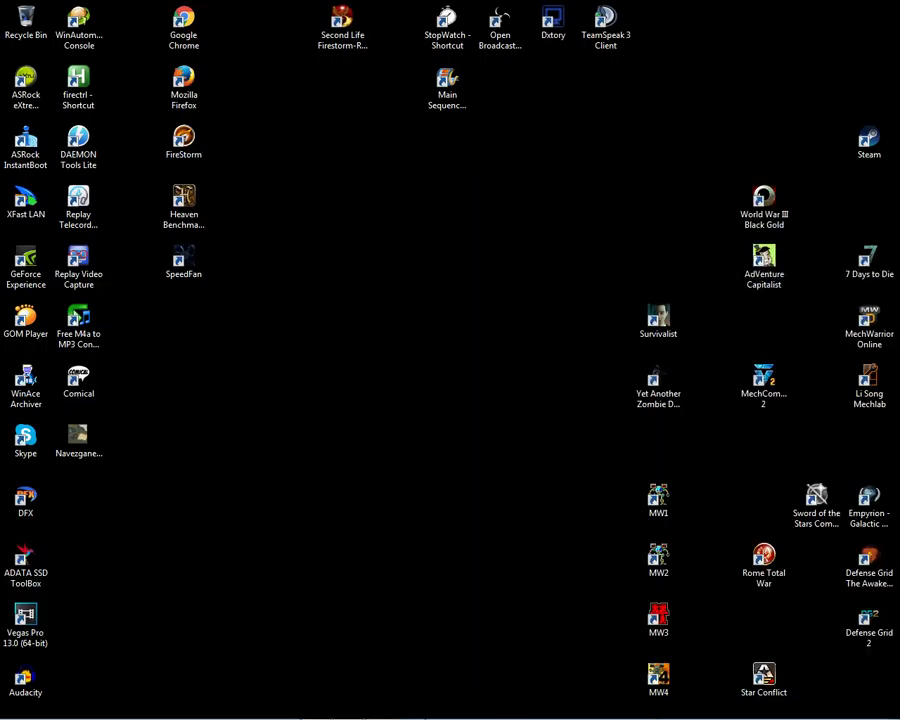
left_click(790, 706)
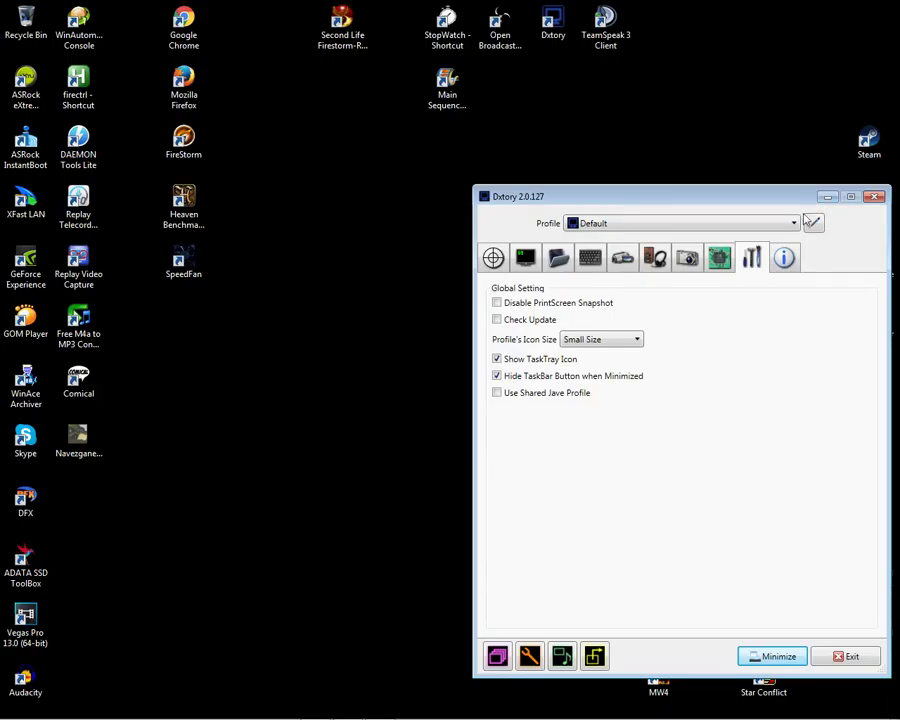
Review the Default profile's overlay, hotkey and movie settings once more.
left_click(525, 258)
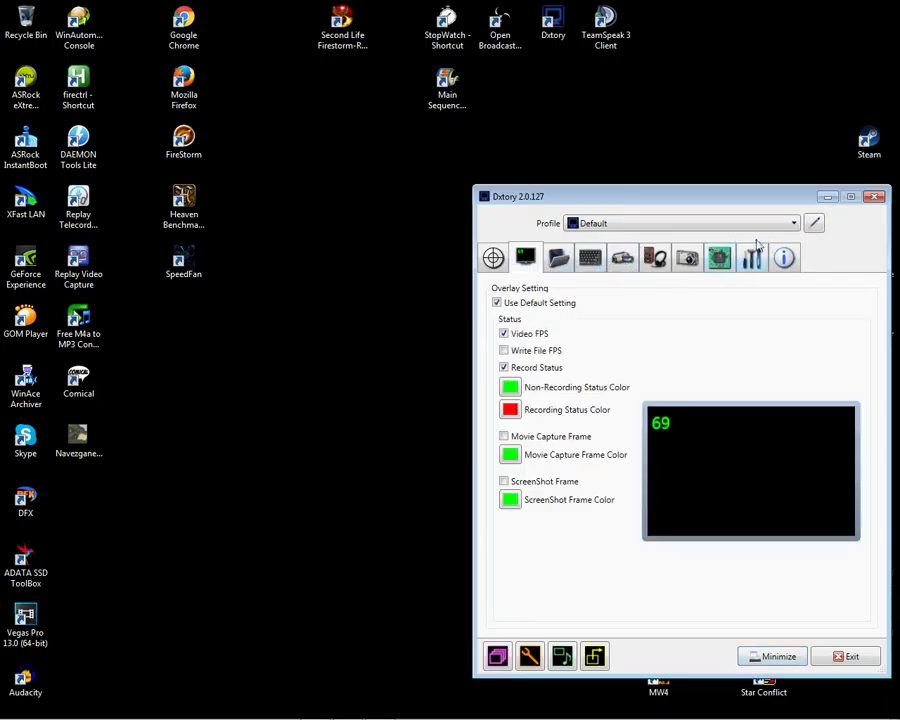
left_click(590, 258)
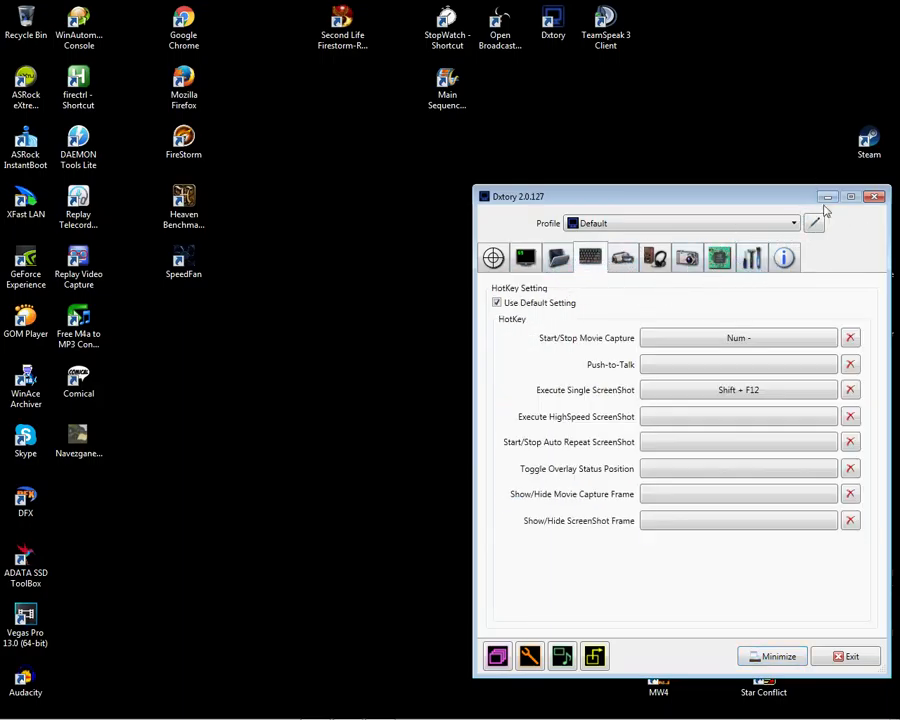
left_click(622, 258)
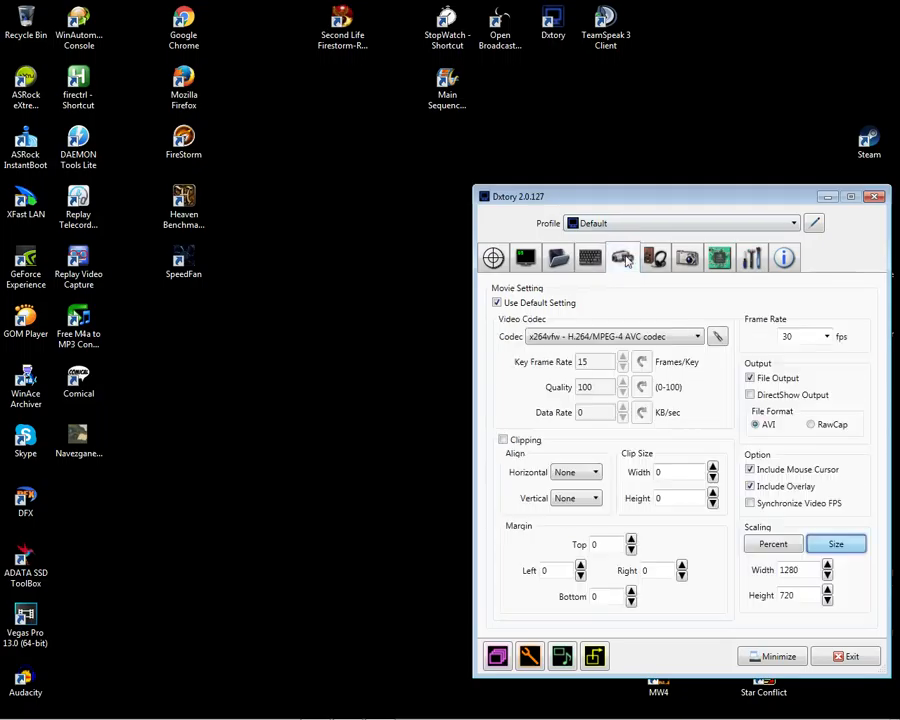
Minimize Dxtory, launch 7 Days to Die to make a short test recording of its main menu, and quit the game.
left_click(827, 196)
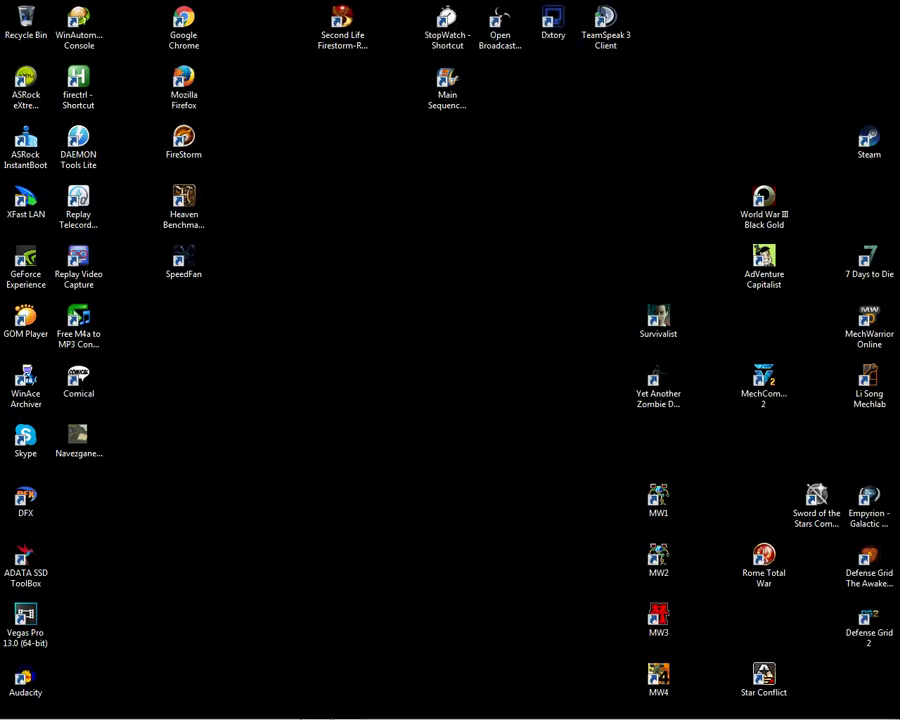
mouse_move(748, 712)
double_click(866, 268)
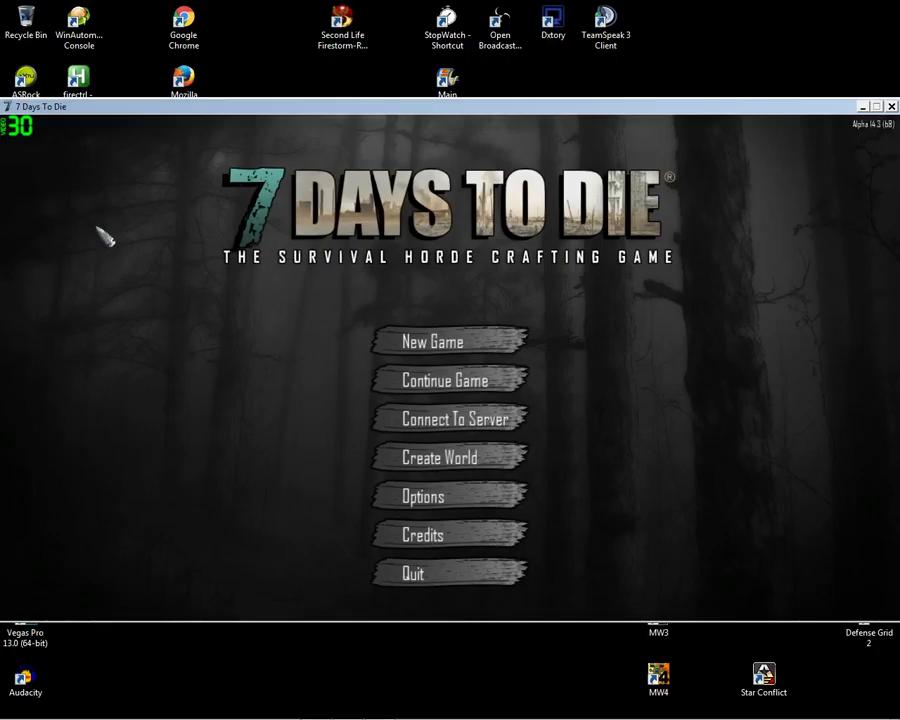
key("F12")
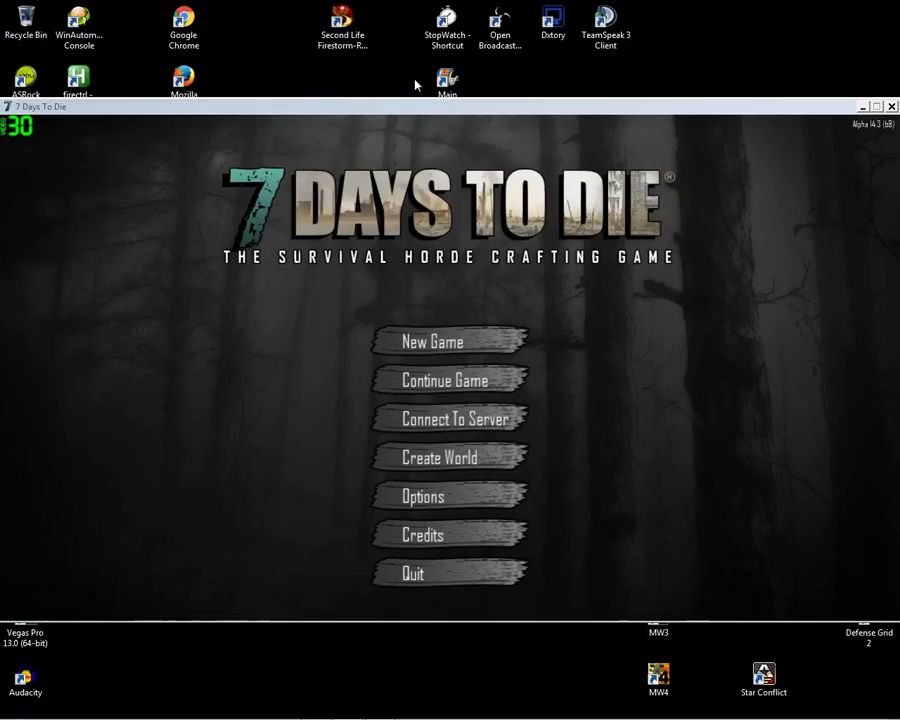
key("alt+Tab")
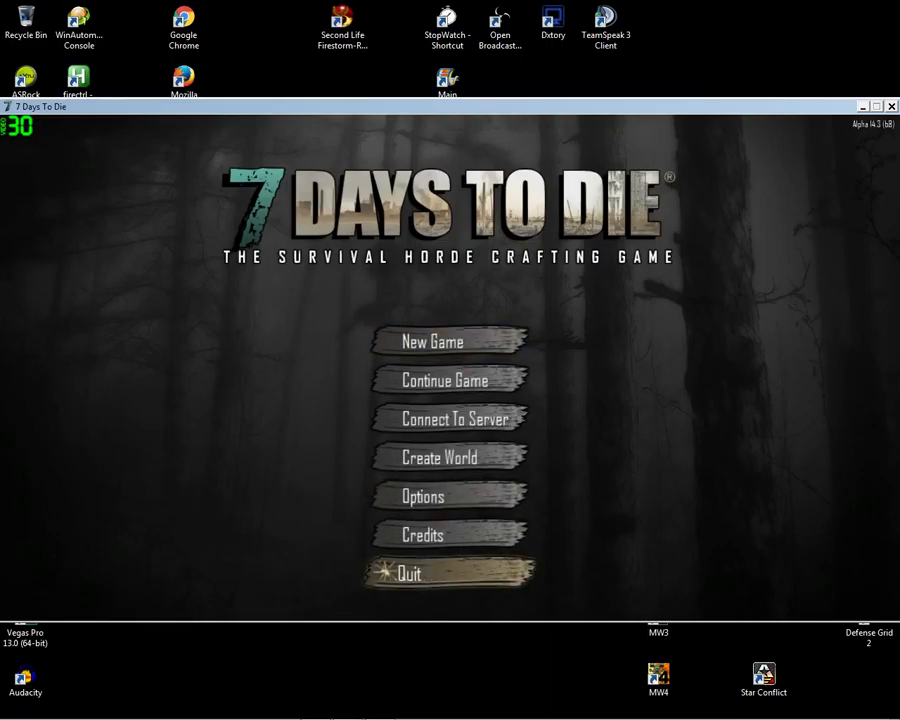
left_click(409, 578)
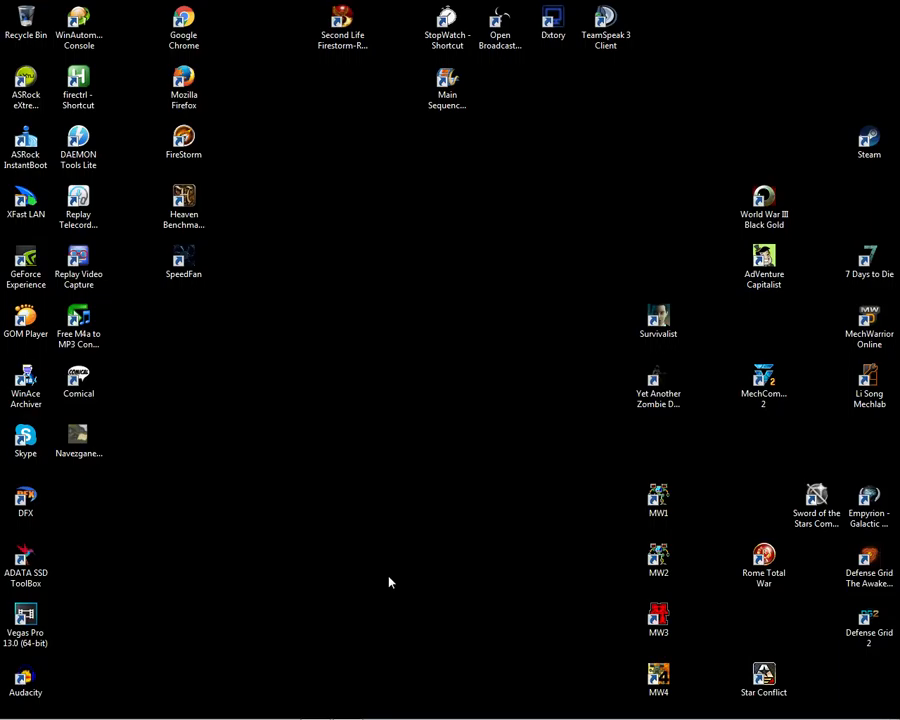
key("super+e")
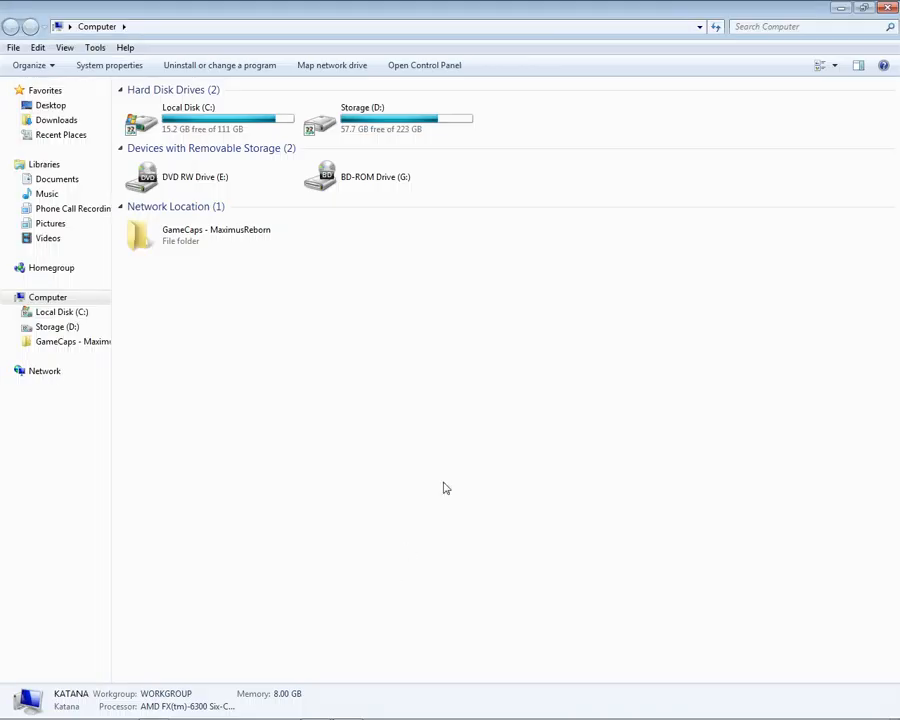
double_click(388, 119)
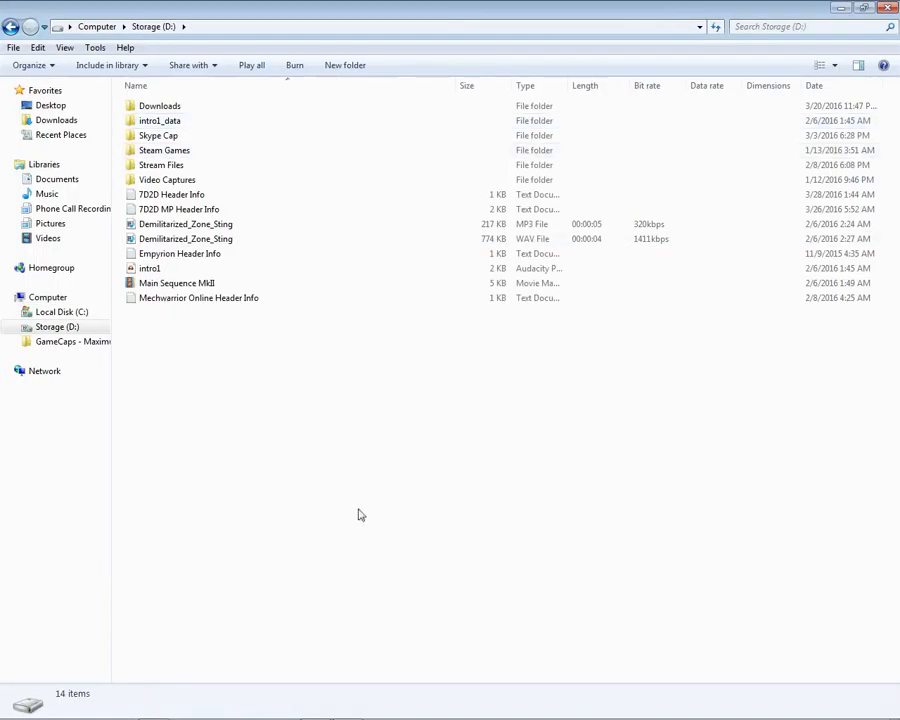
double_click(226, 178)
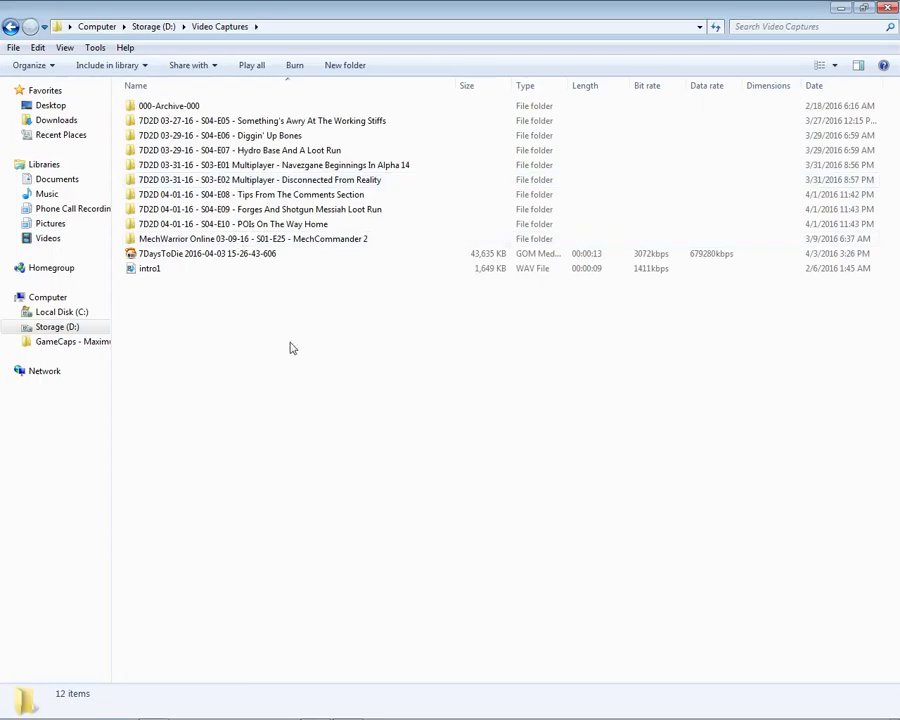
double_click(238, 255)
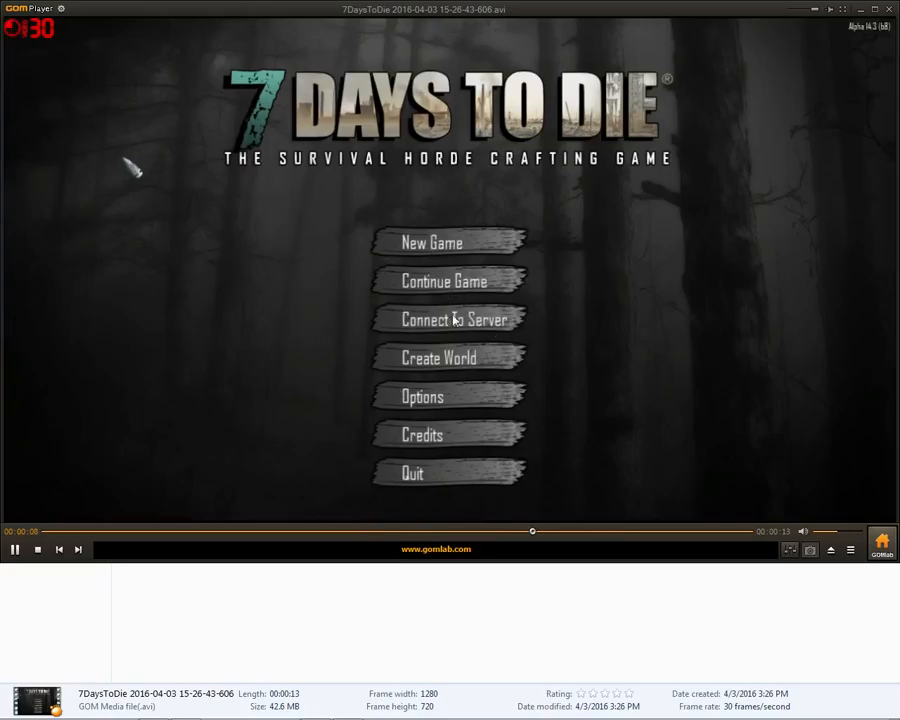
Bring up the audio track choices for the playing test recording and close the player.
key("a")
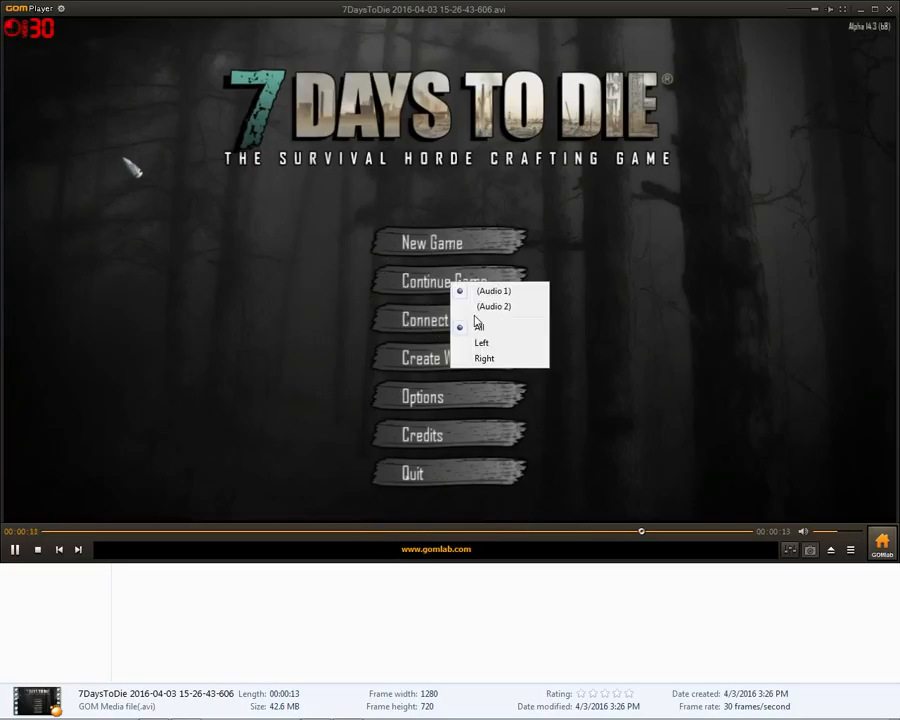
key("Return")
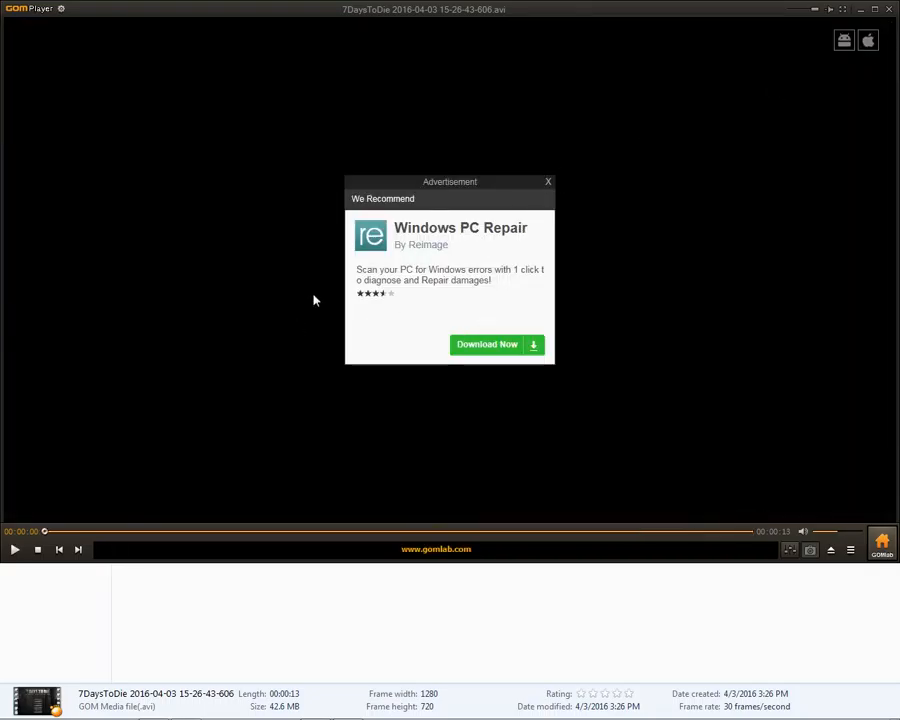
left_click(888, 9)
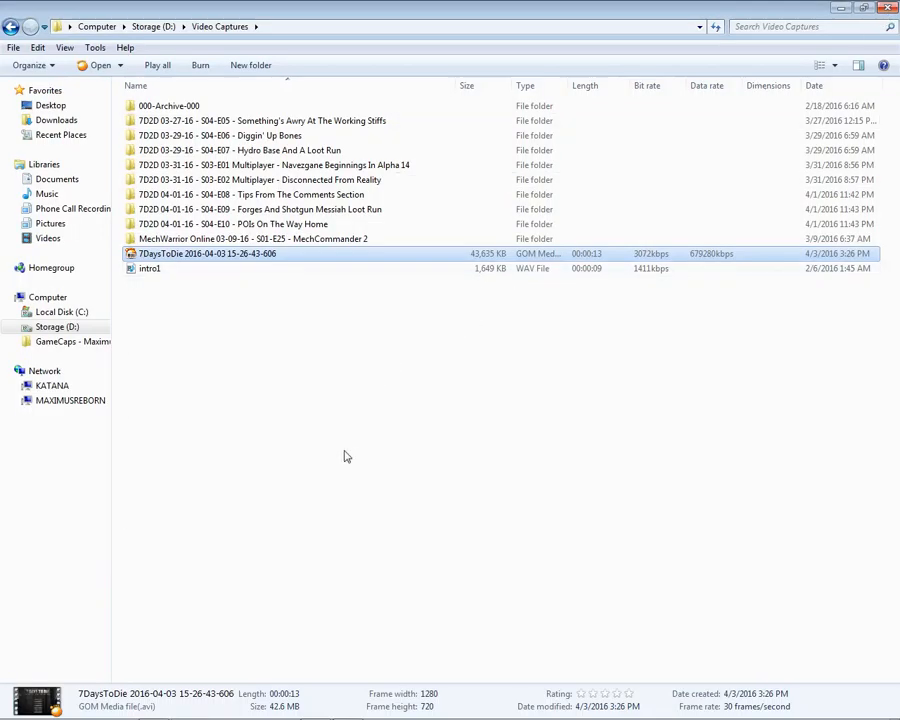
right_click(202, 383)
mouse_move(321, 609)
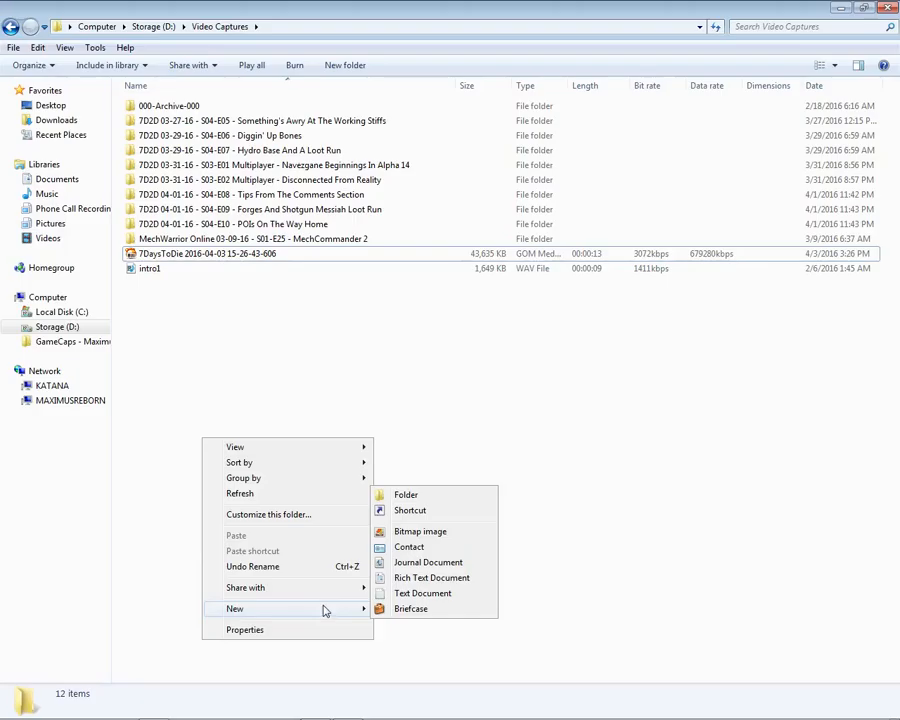
left_click(462, 494)
type("7D")
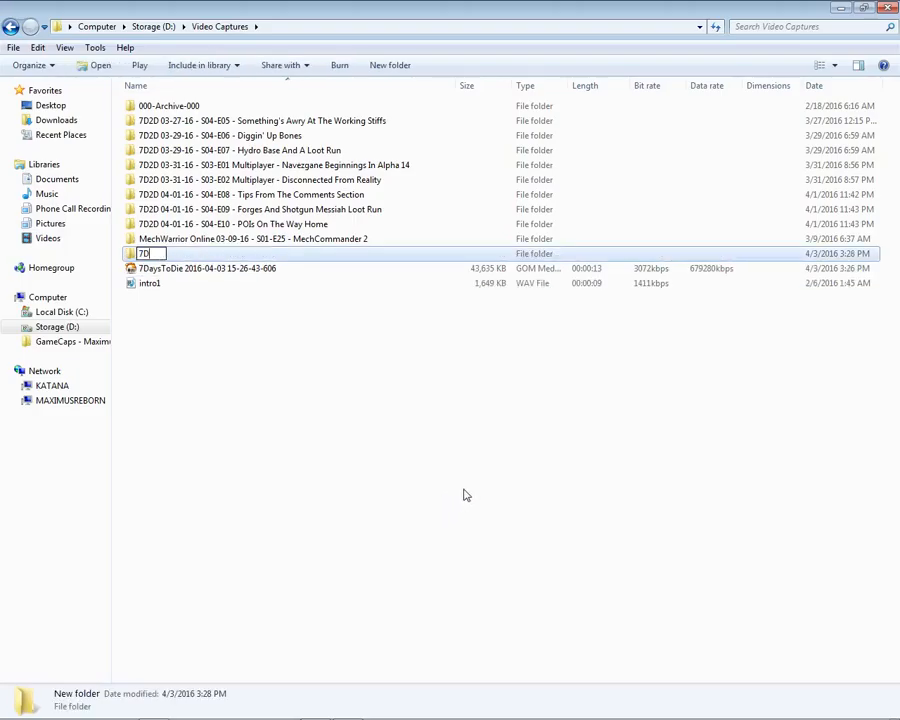
type("2D OBS Demo")
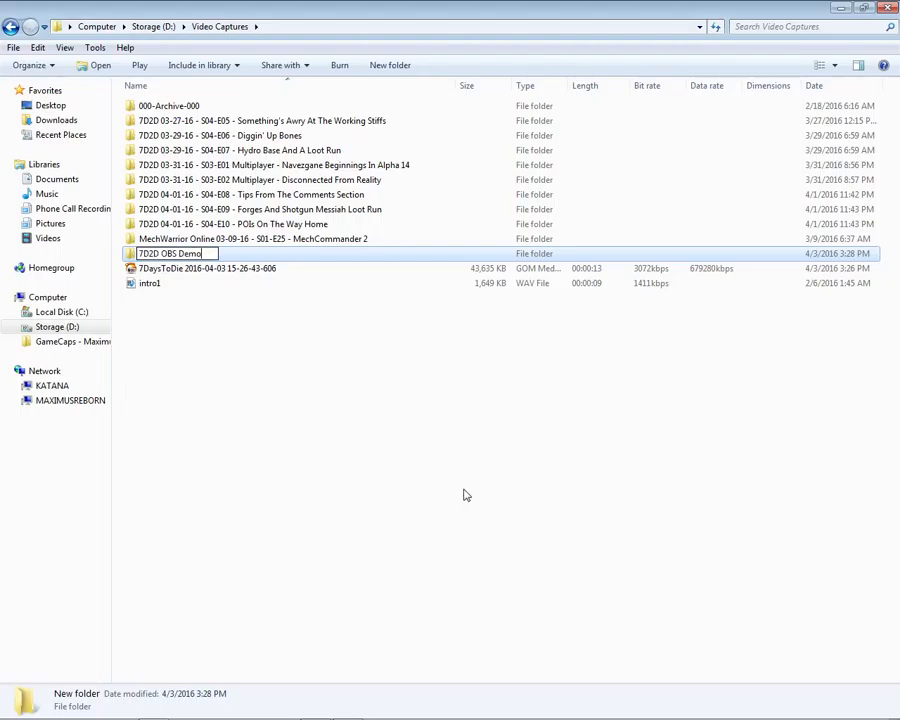
left_click(456, 500)
left_click(198, 268)
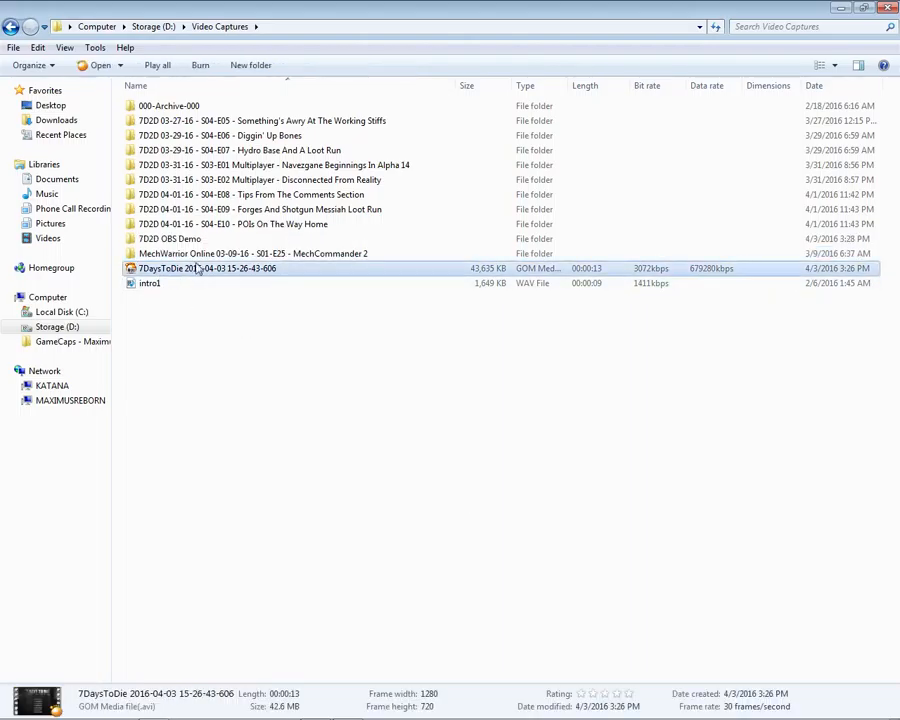
left_click_drag(198, 268, 209, 241)
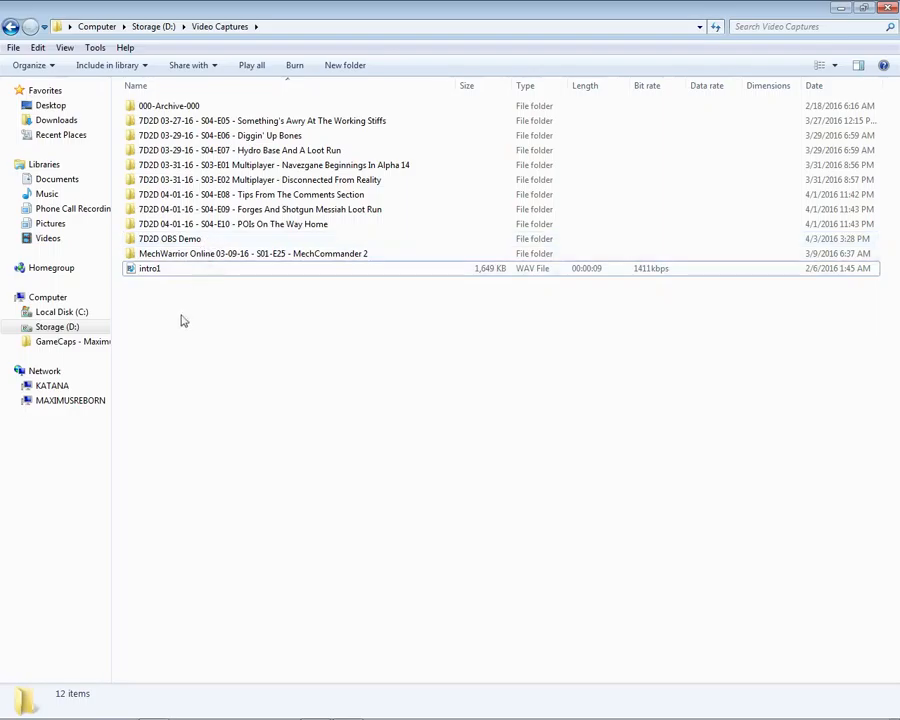
Extract the audio streams from the 7DaysToDie recording inside the 7D2D OBS Demo folder.
double_click(184, 238)
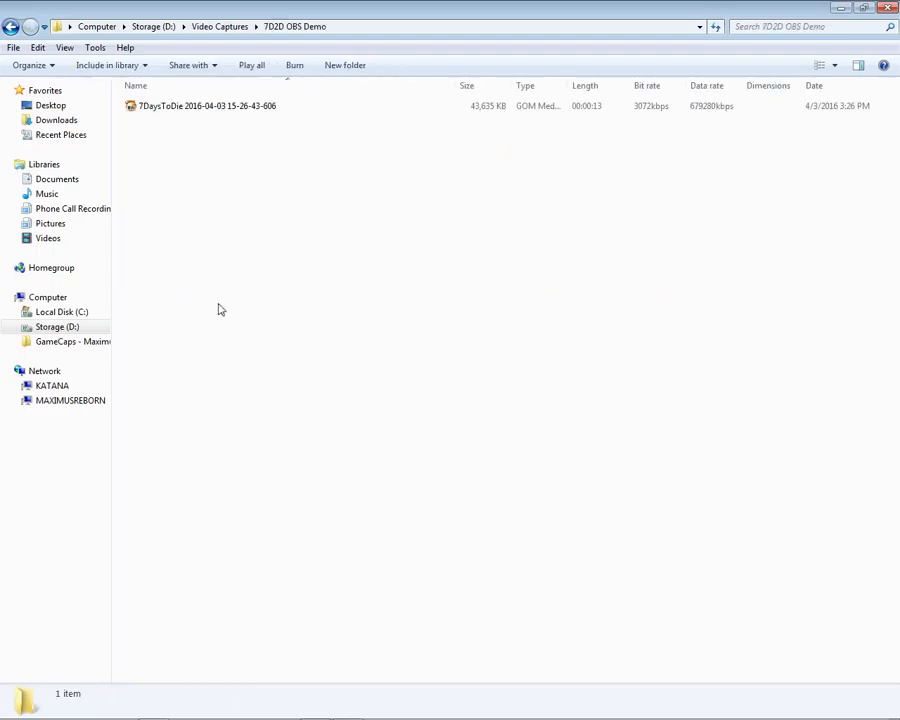
right_click(203, 112)
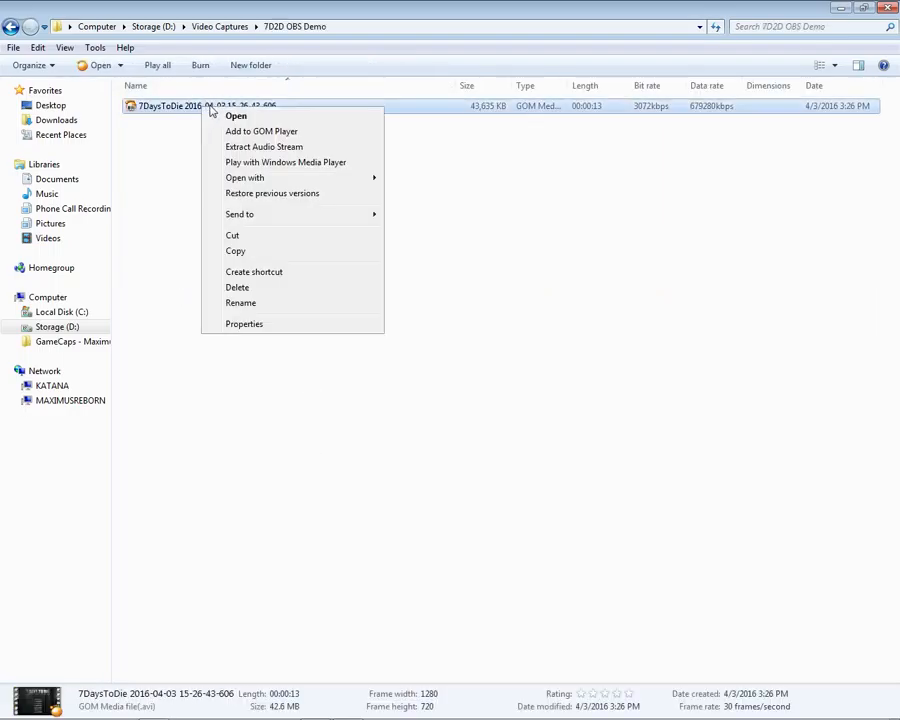
left_click(270, 147)
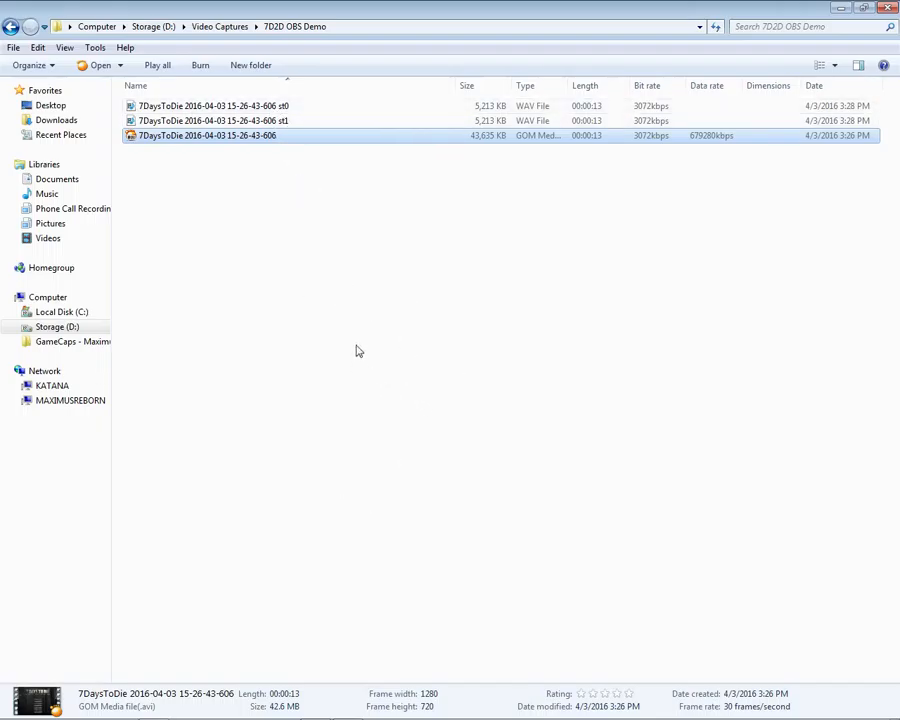
Listen to the extracted st0 and st1 WAV files one after the other, closing the player after each.
double_click(277, 107)
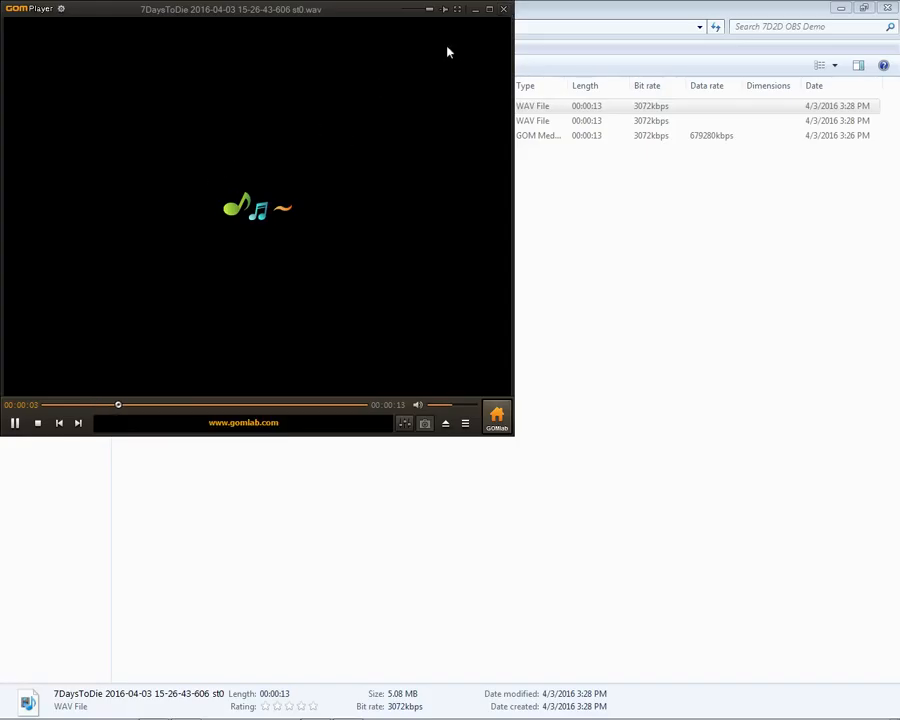
left_click(502, 13)
left_click(242, 121)
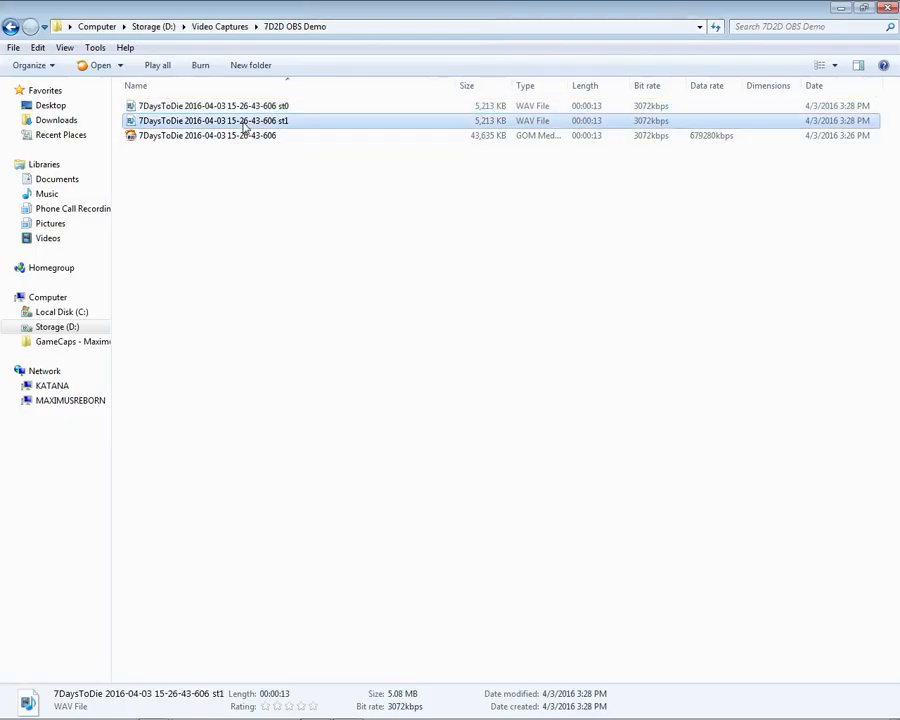
key("Return")
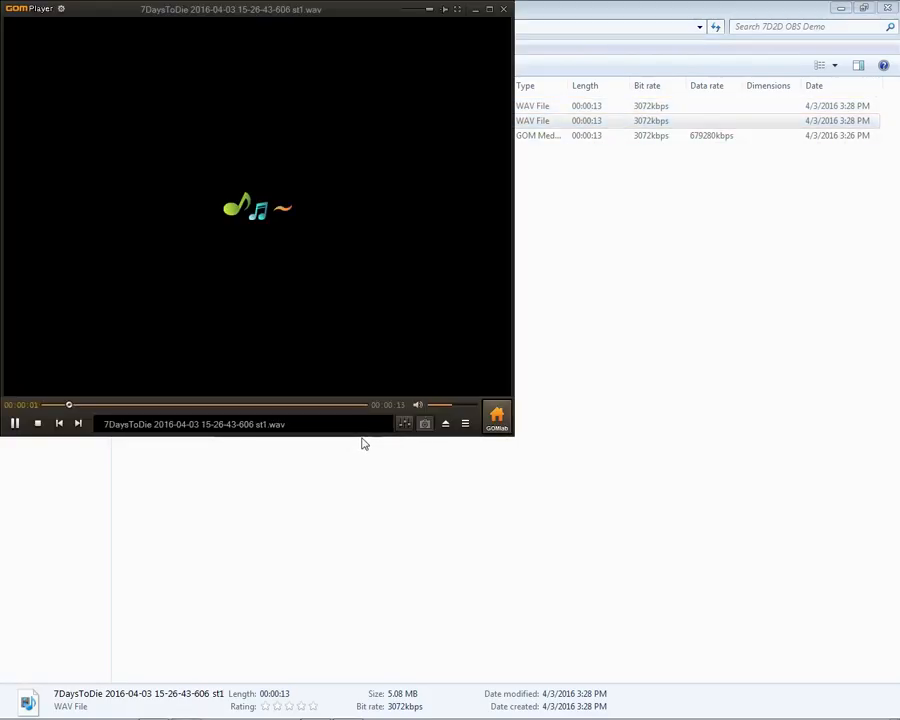
left_click(504, 13)
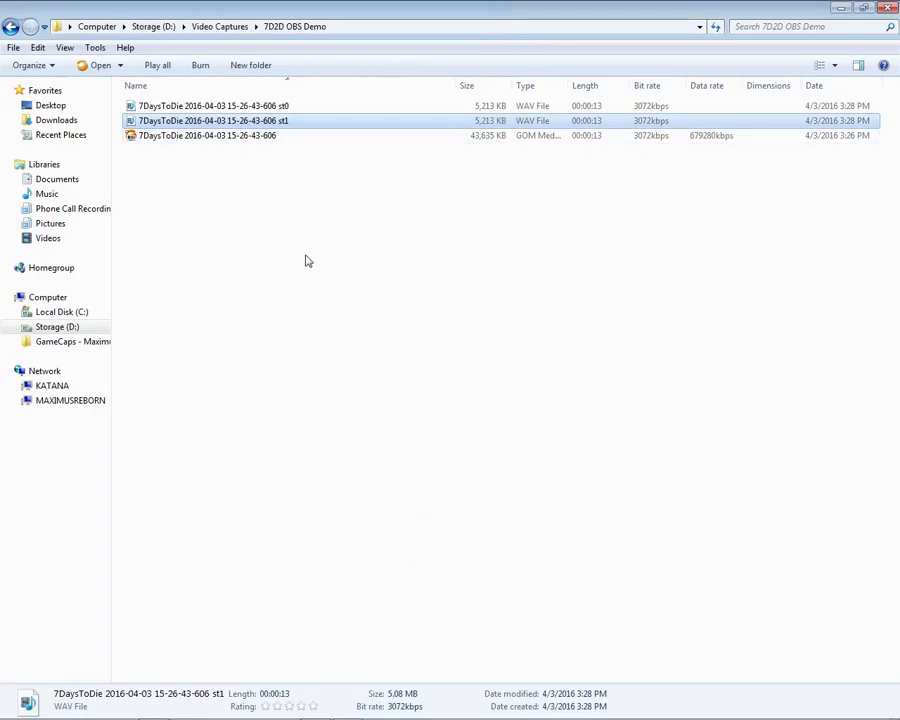
Delete the extracted st0 WAV file, moving it to the Recycle Bin.
right_click(227, 108)
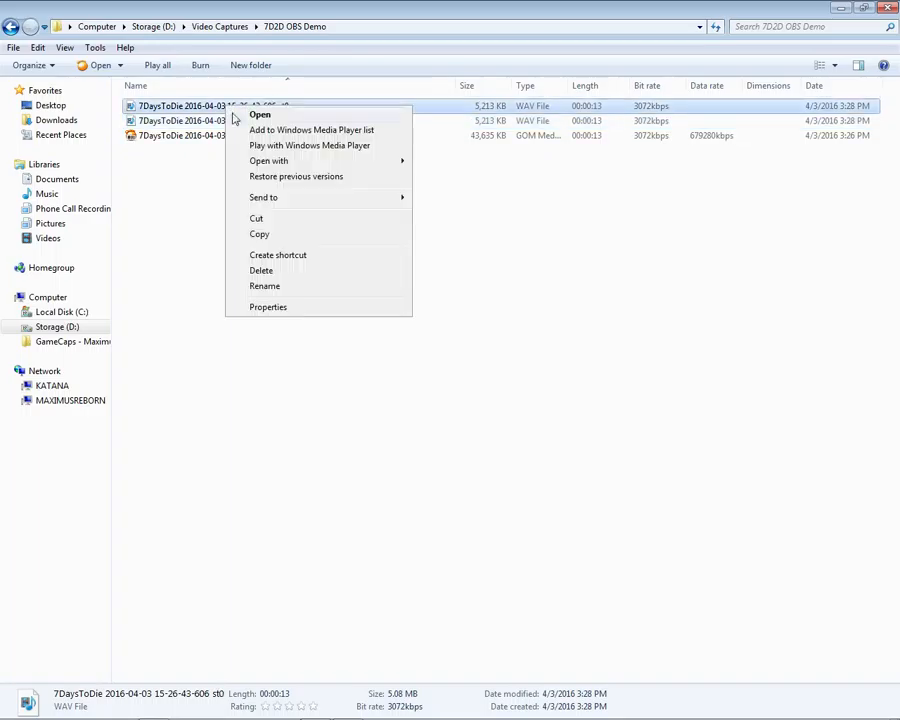
left_click(297, 271)
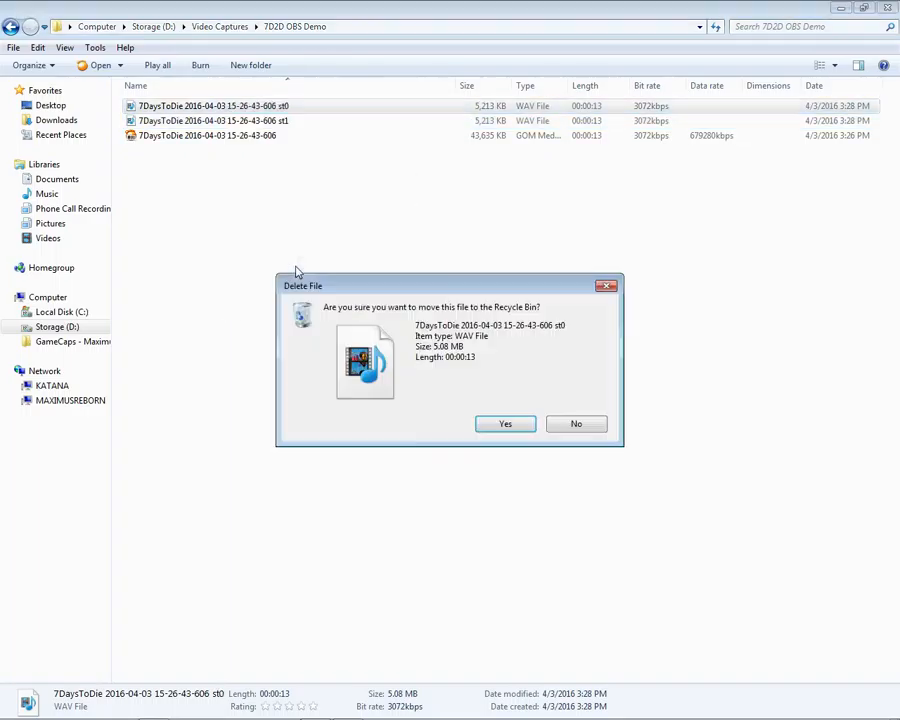
left_click(486, 430)
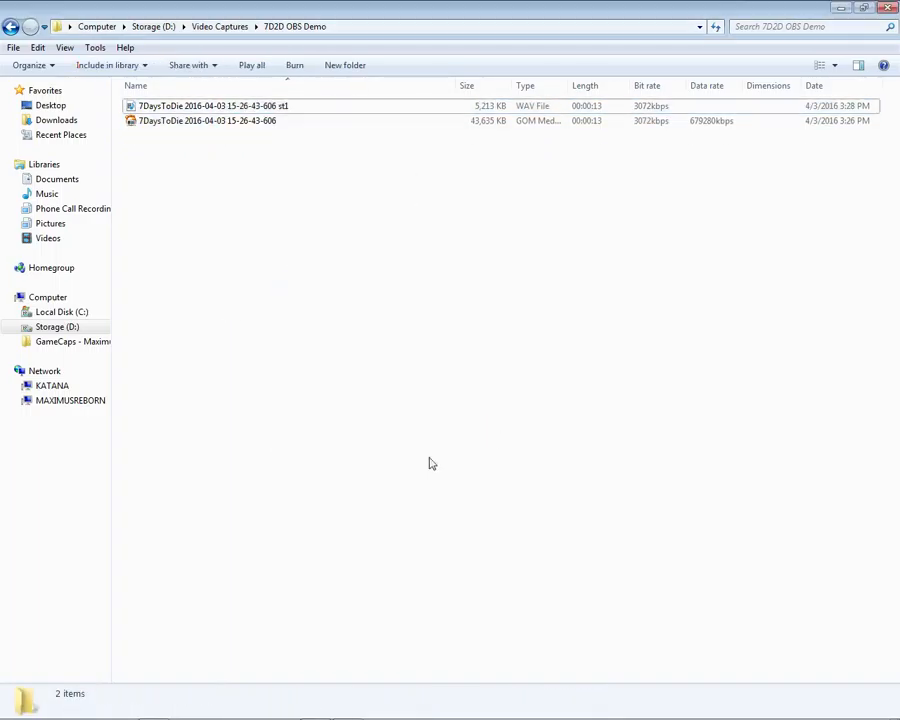
Open the Main Sequence project from the desktop in Movie Maker and play it through.
left_click(866, 8)
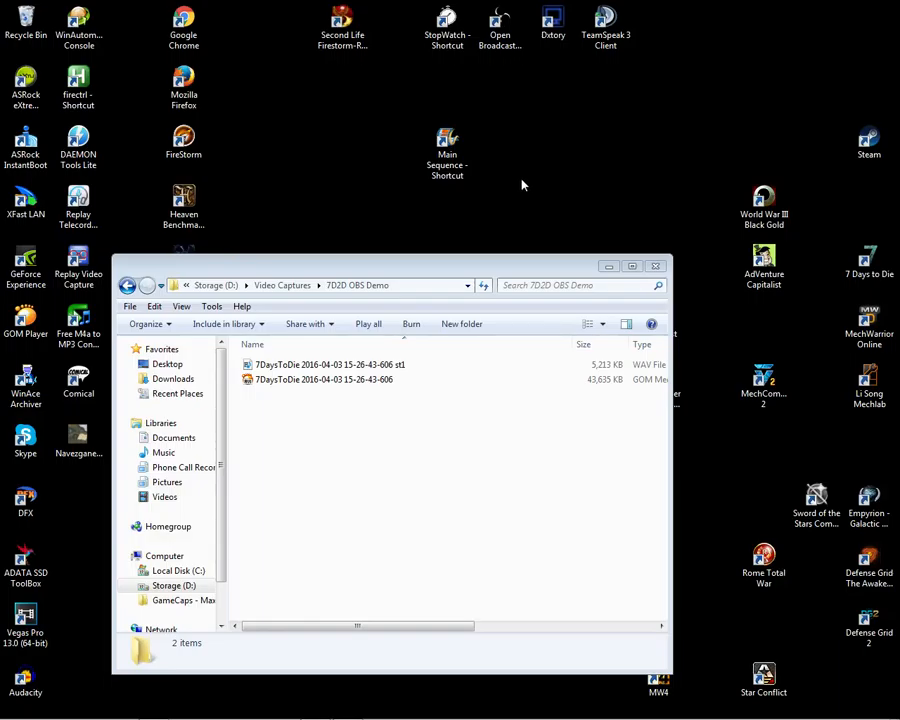
double_click(447, 145)
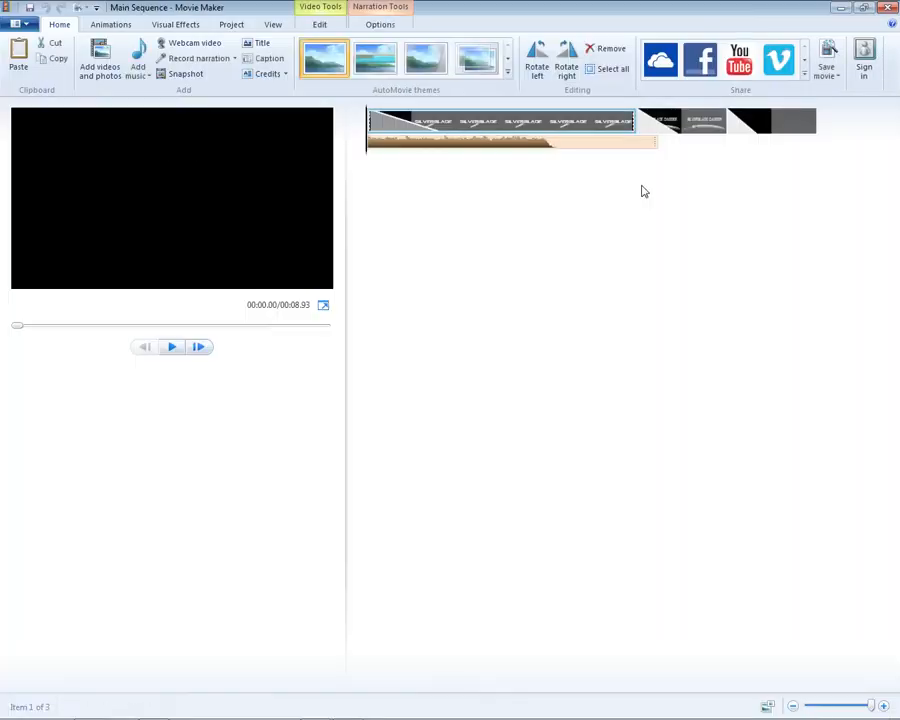
left_click(172, 347)
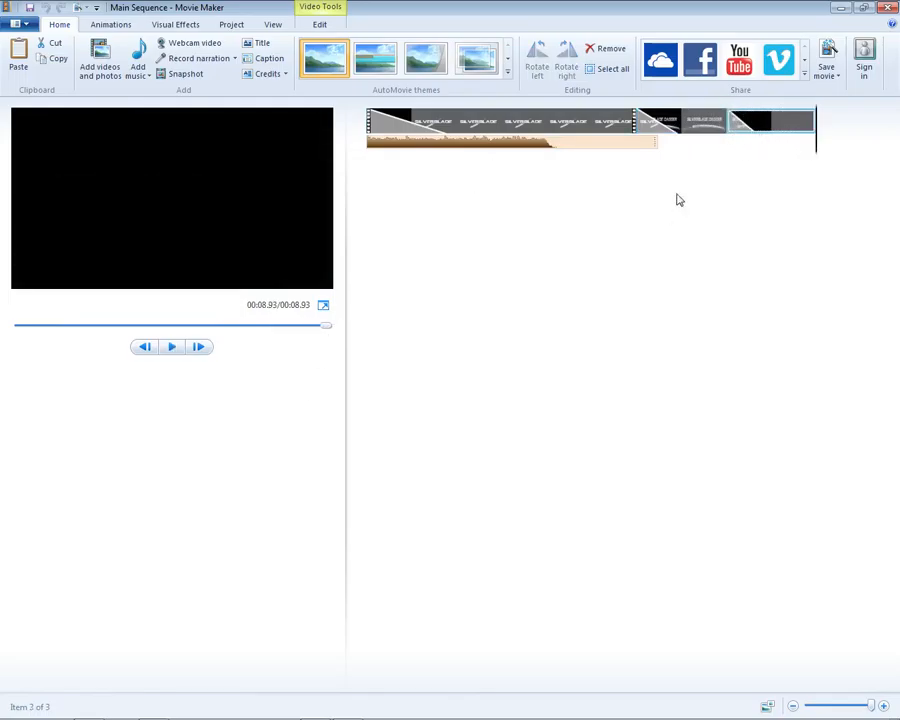
left_click(595, 132)
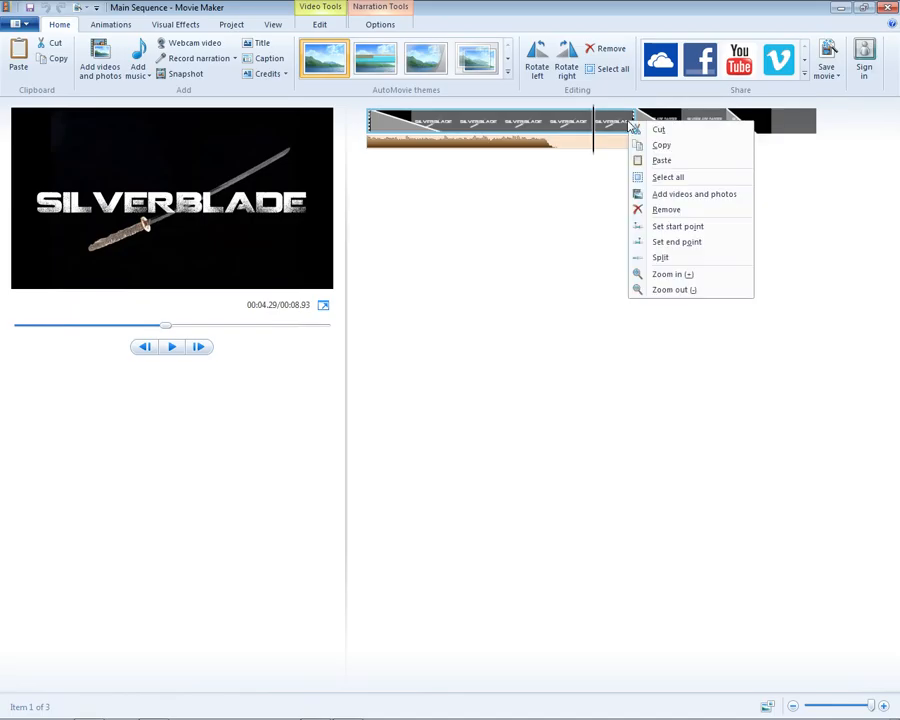
right_click(629, 121)
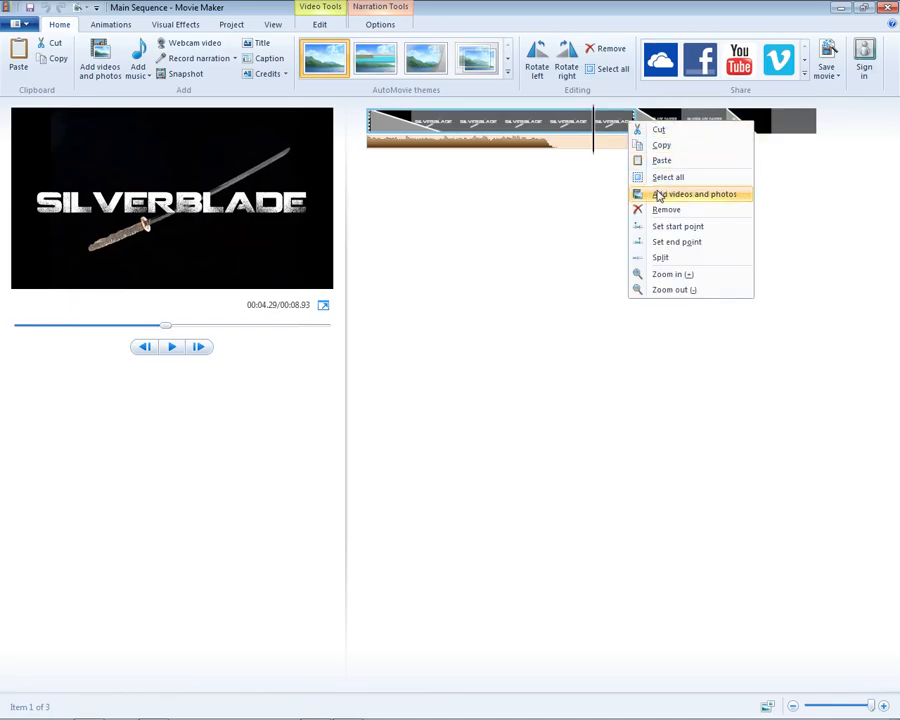
left_click(658, 196)
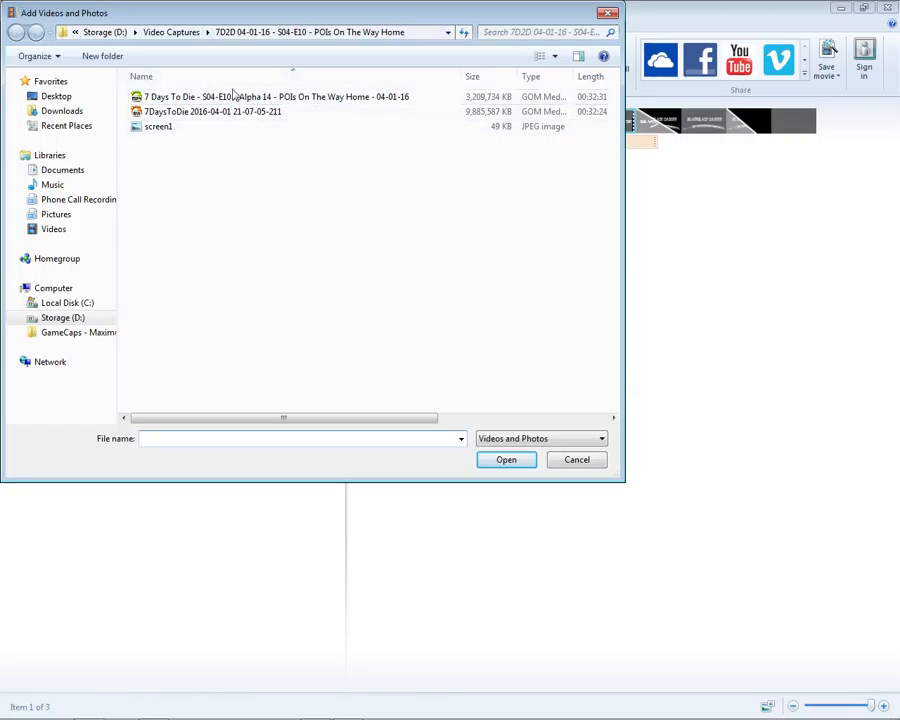
left_click(186, 34)
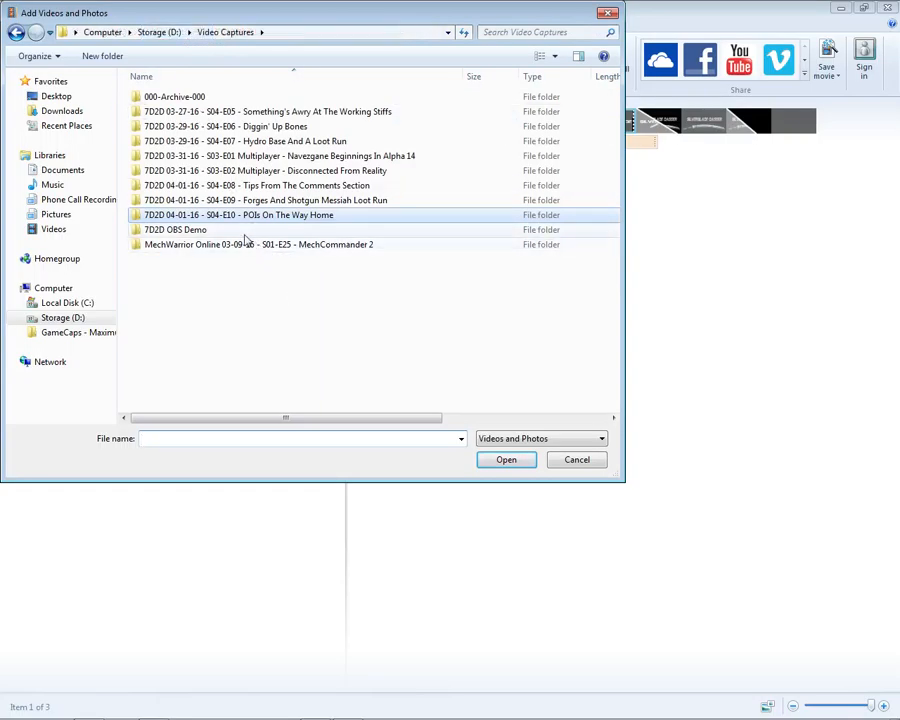
double_click(189, 231)
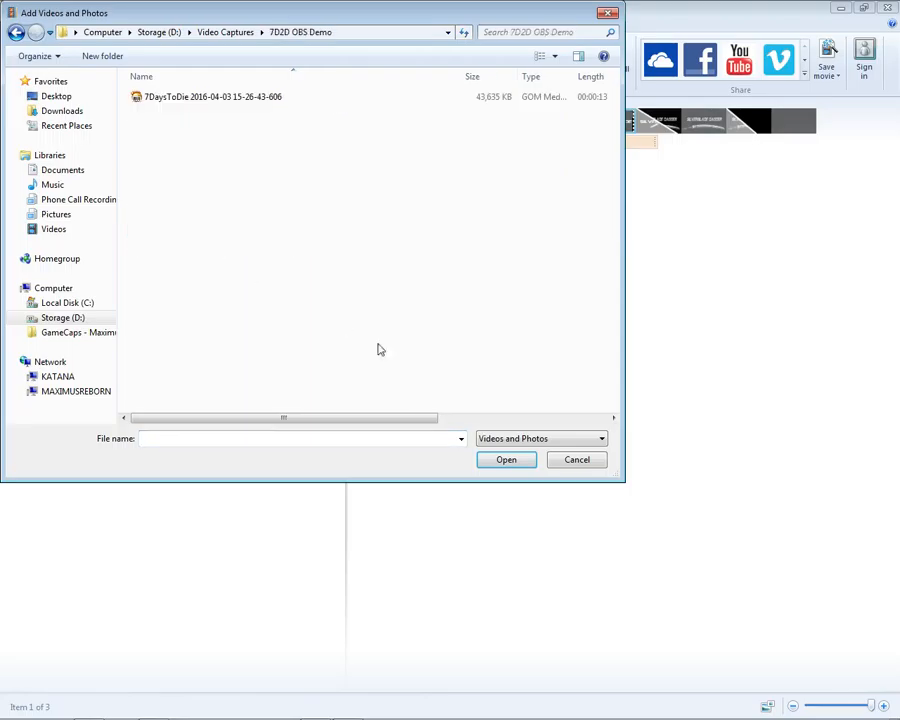
left_click(245, 96)
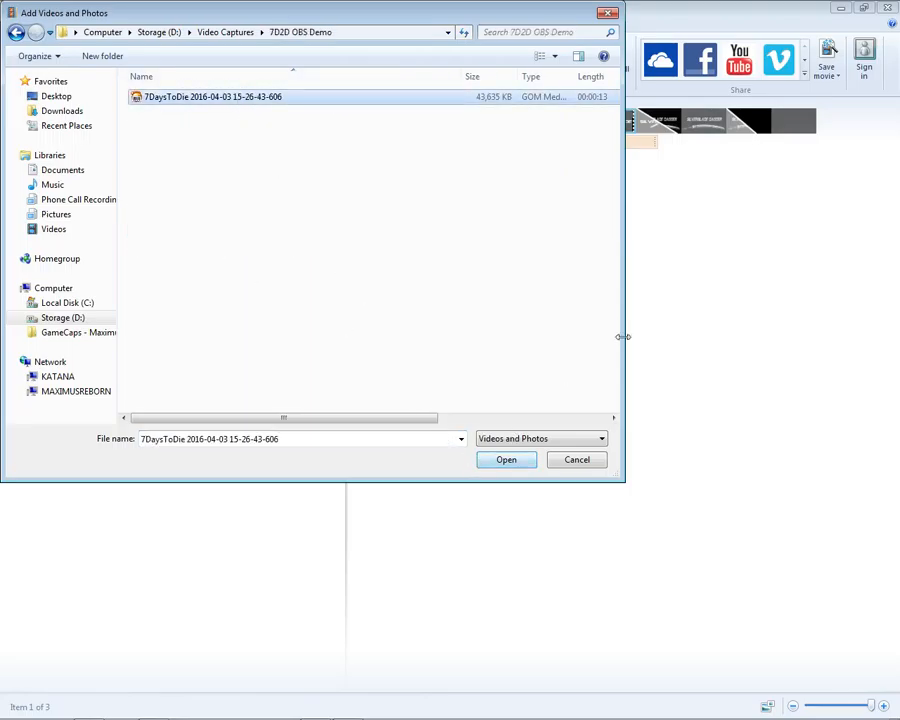
left_click(506, 460)
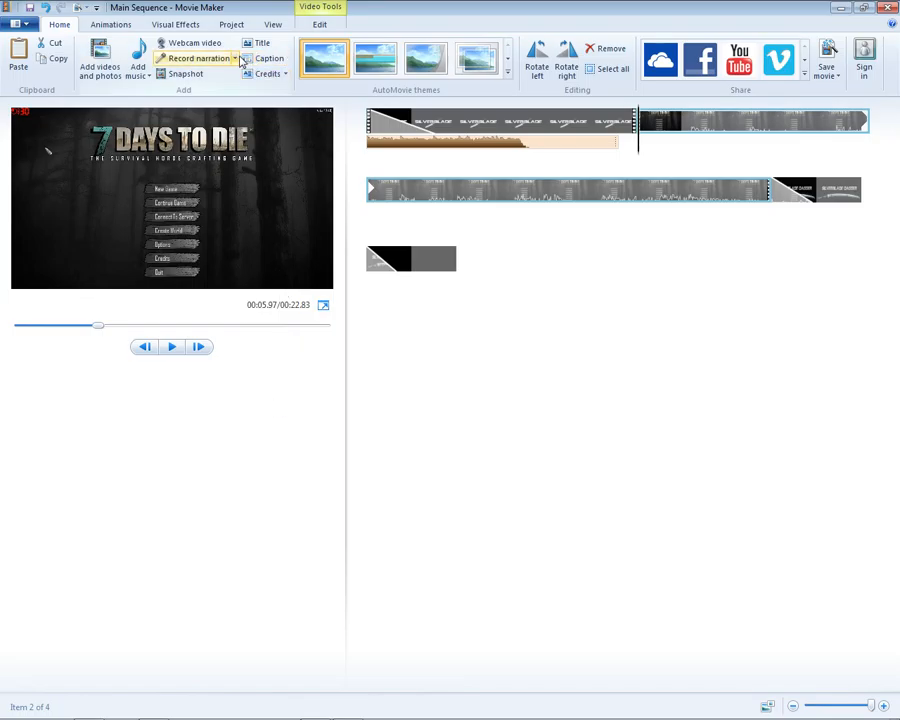
left_click(236, 59)
left_click(229, 90)
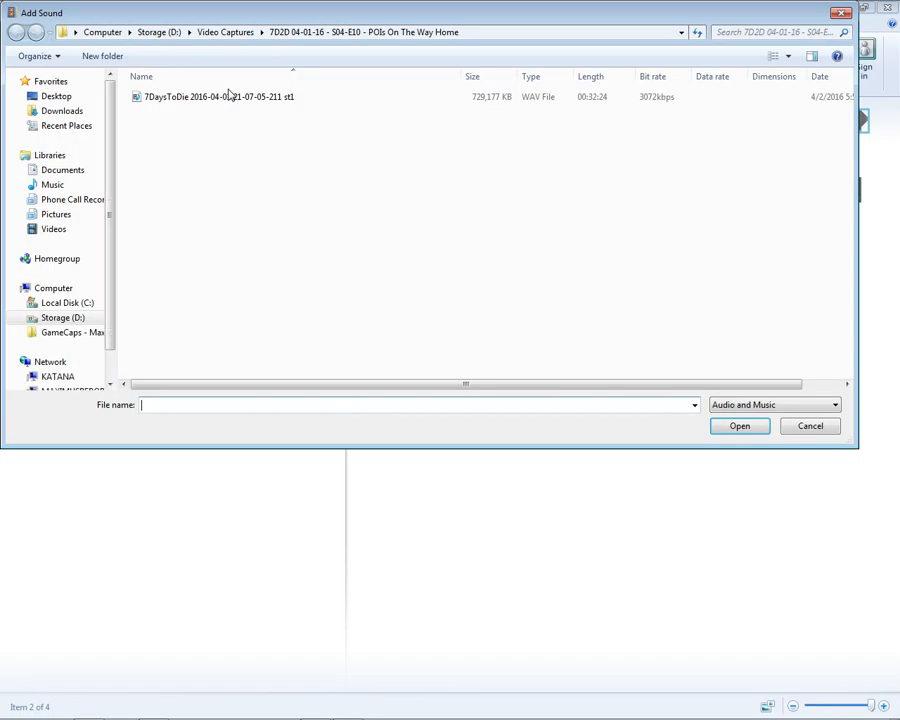
left_click(232, 32)
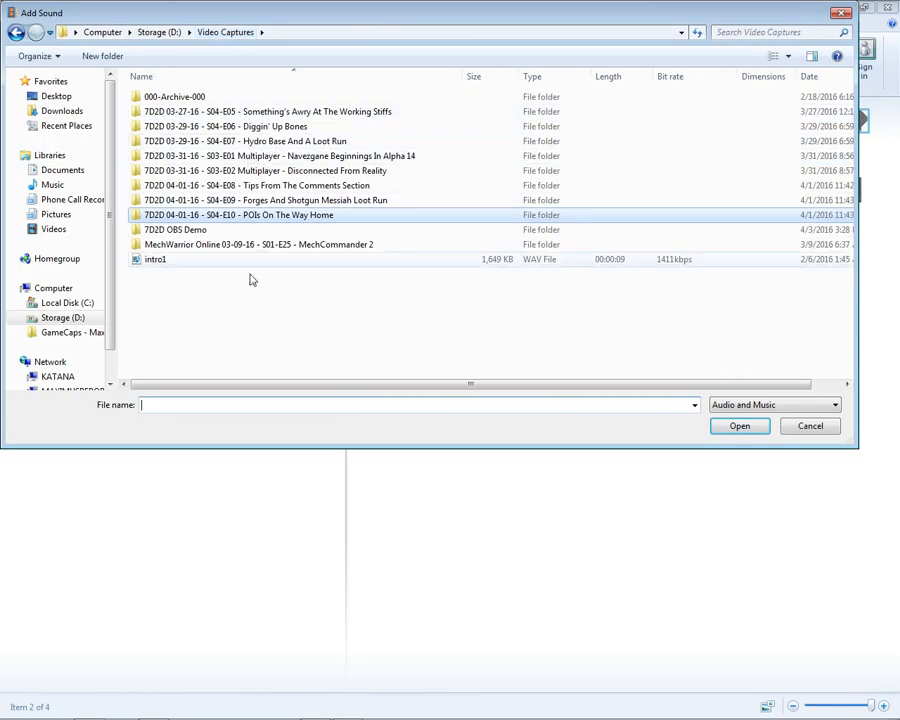
double_click(194, 231)
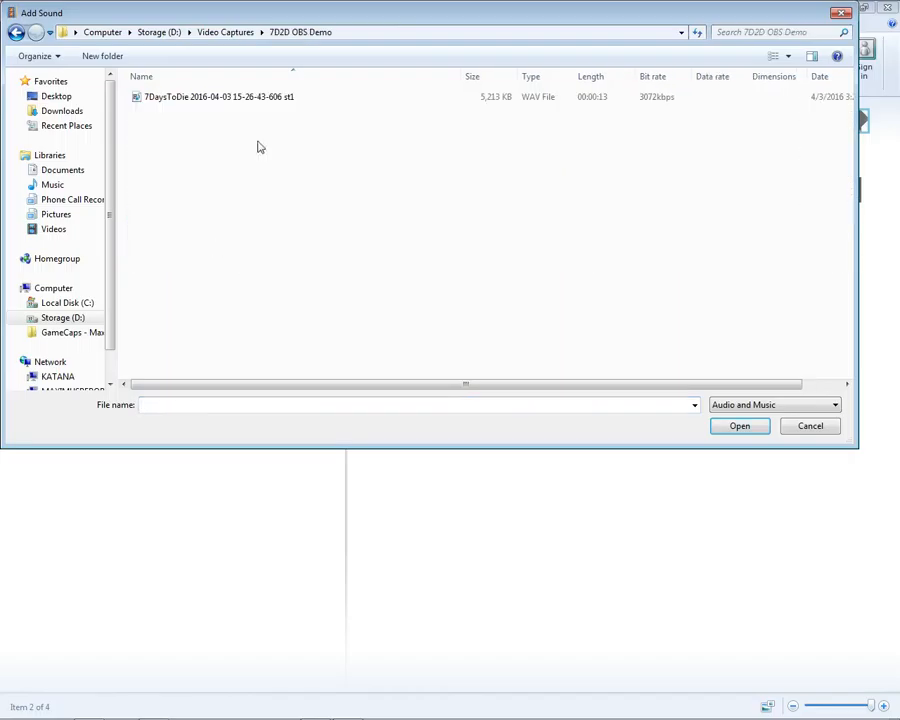
left_click(184, 97)
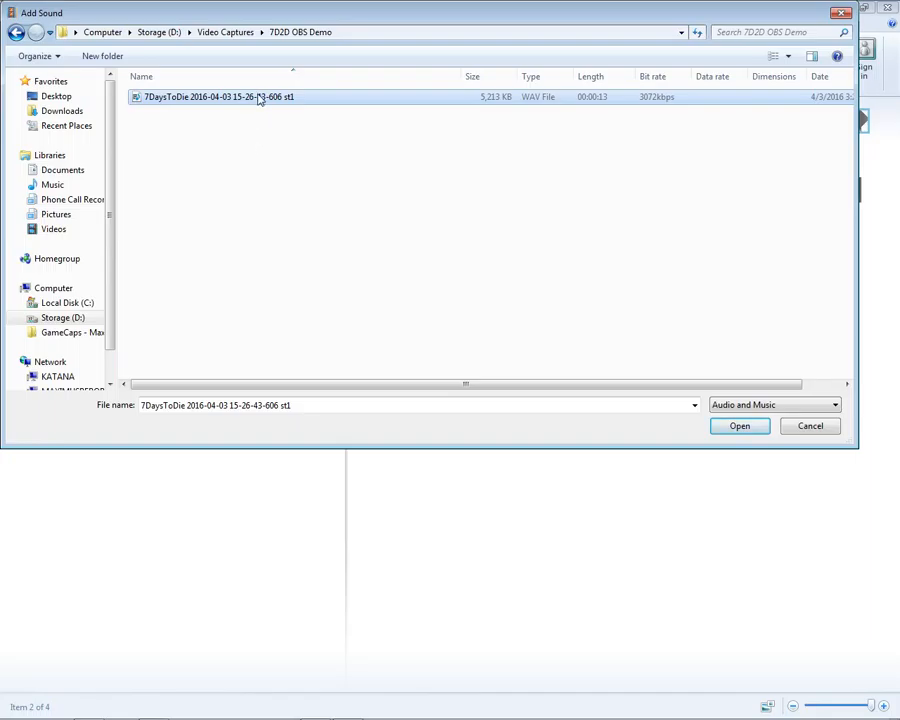
left_click(725, 427)
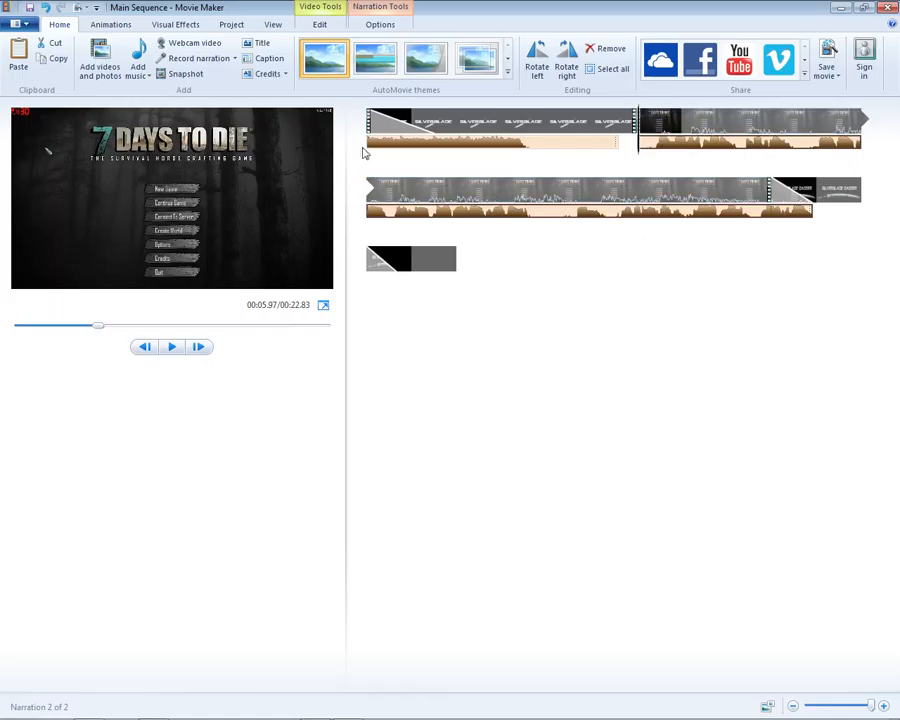
Apply a transition between the Silverblade intro and the 7 Days to Die clip.
left_click(120, 27)
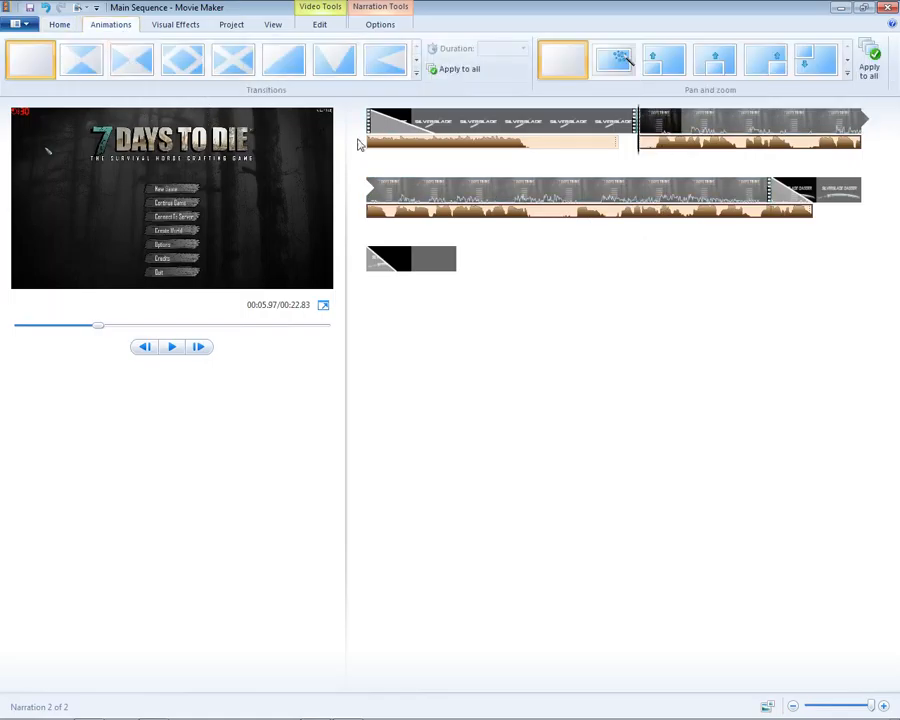
left_click(416, 63)
left_click(272, 62)
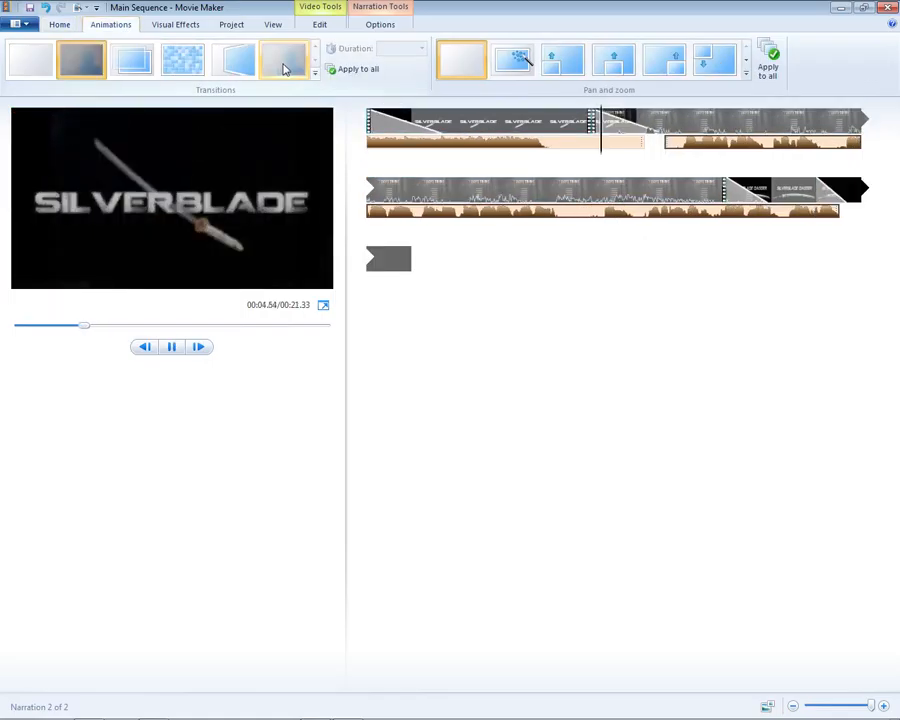
Replace the transition between the Silverblade intro and the 7 Days to Die clip with the scattered-fragments style, keeping the narration in place.
left_click(35, 62)
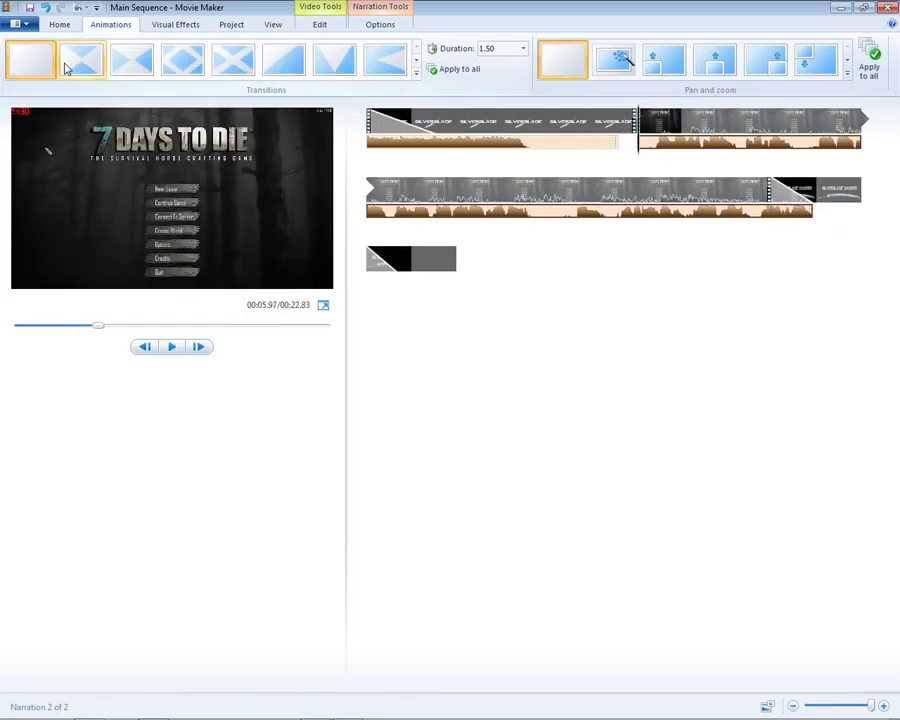
left_click(416, 56)
left_click(294, 70)
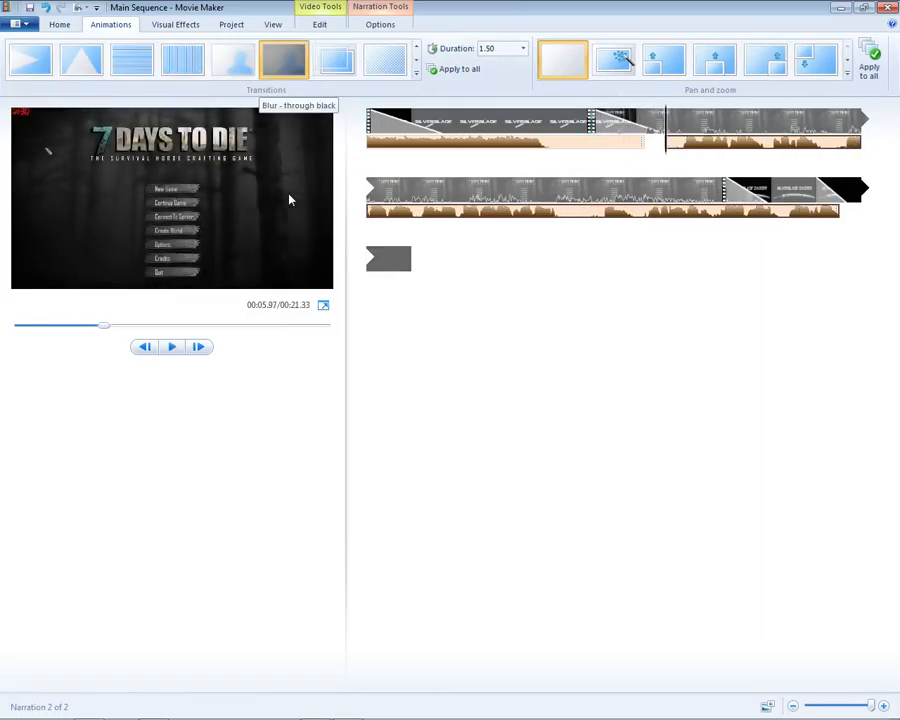
left_click(416, 59)
left_click(416, 59)
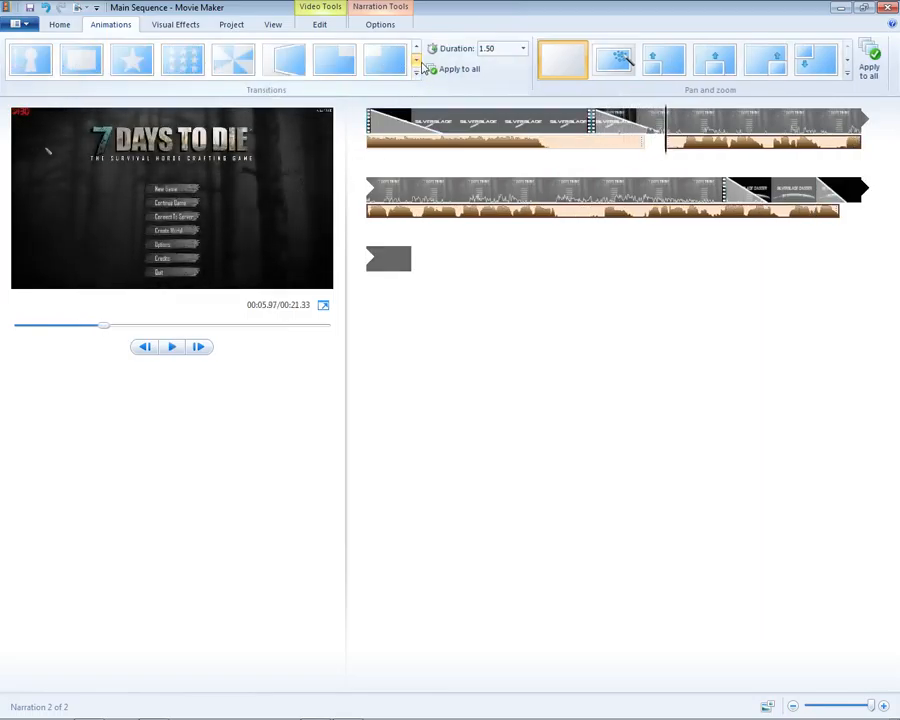
left_click(416, 59)
left_click(416, 59)
left_click(330, 64)
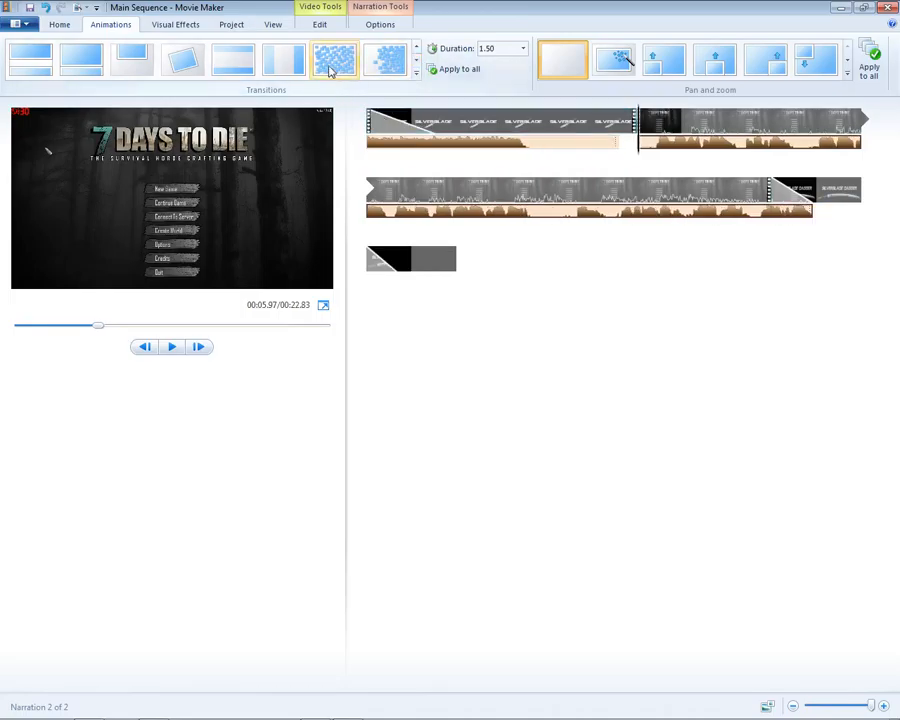
Play the project from the start through the new transition and into the game clip to check its narration.
left_click(375, 130)
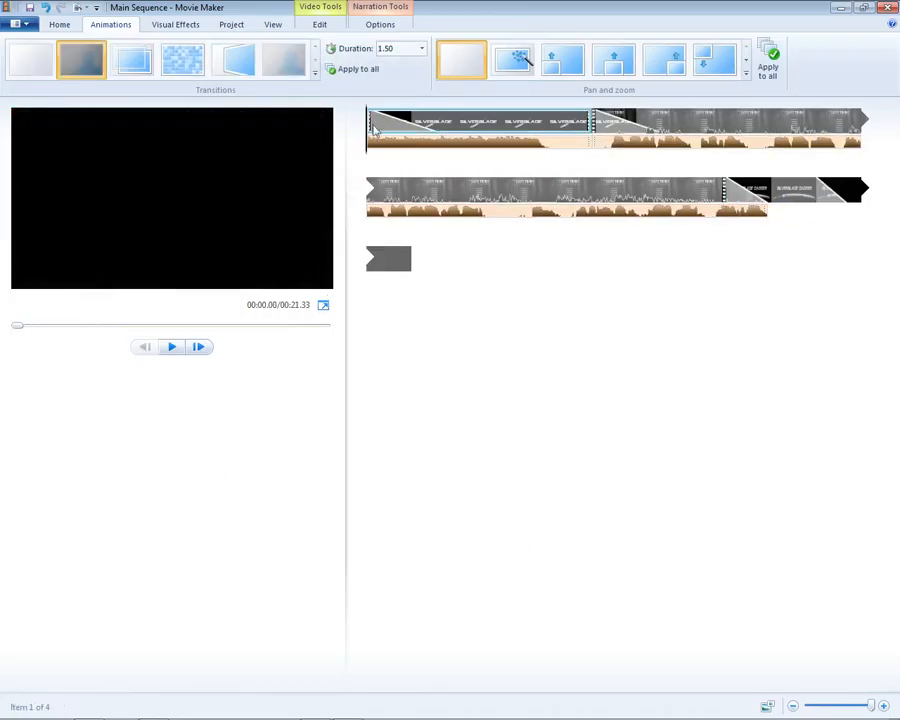
left_click(173, 348)
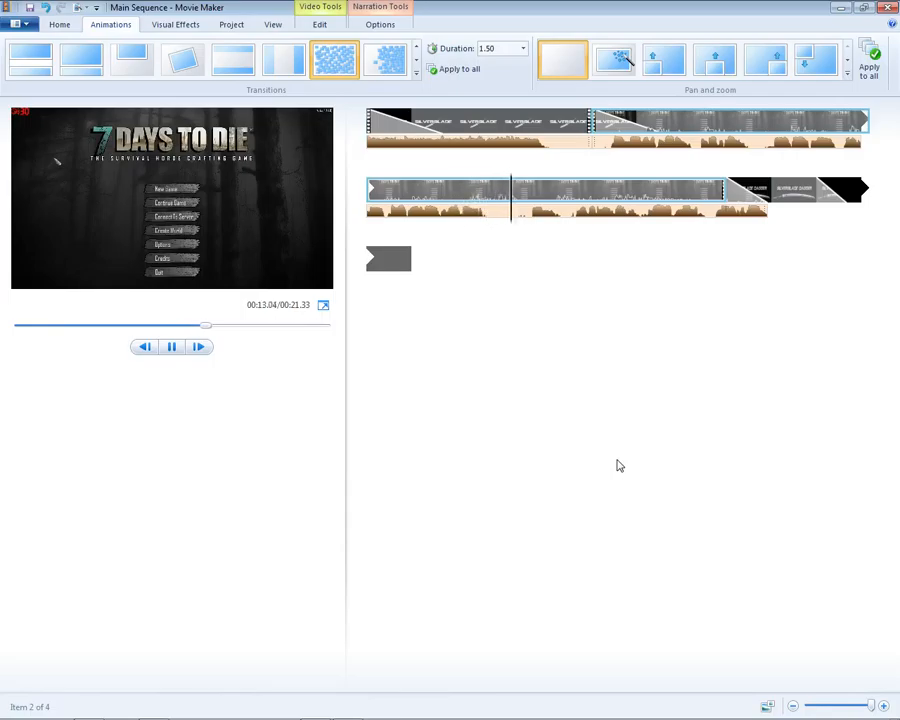
left_click(172, 348)
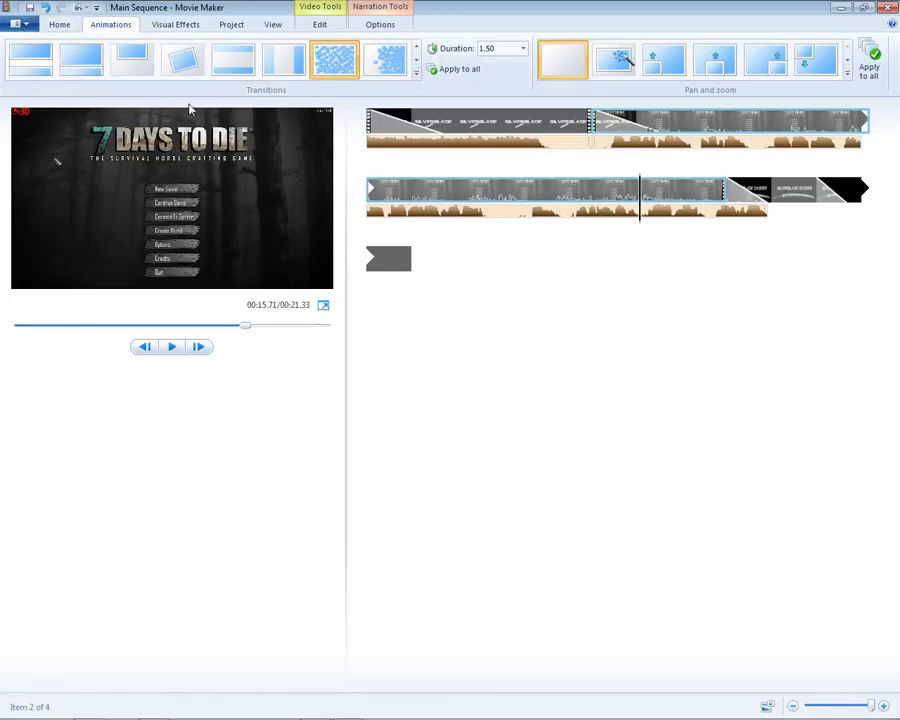
left_click(59, 24)
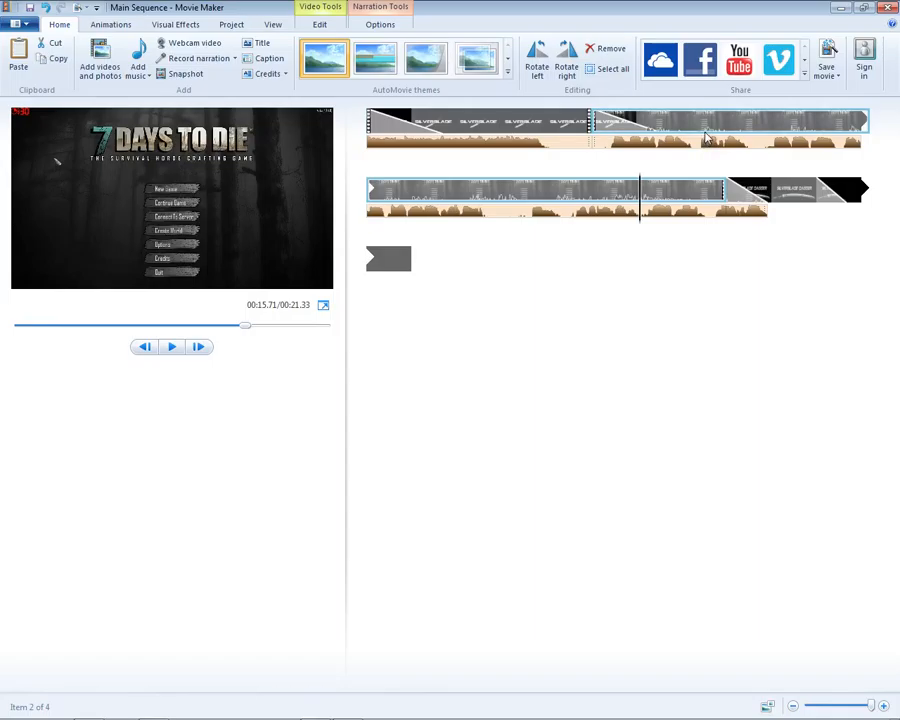
left_click(832, 74)
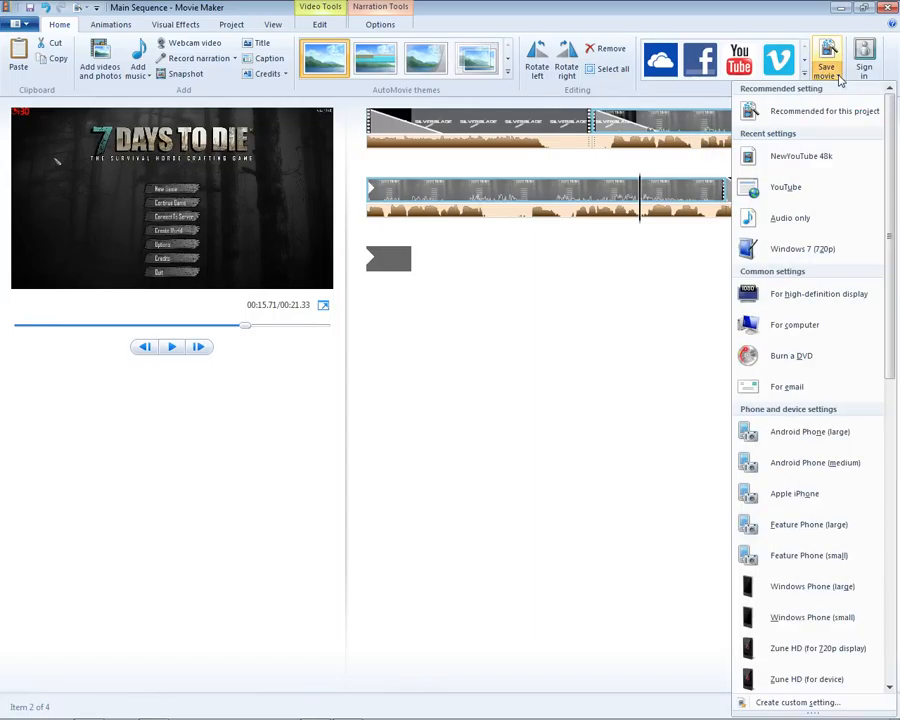
left_click(795, 157)
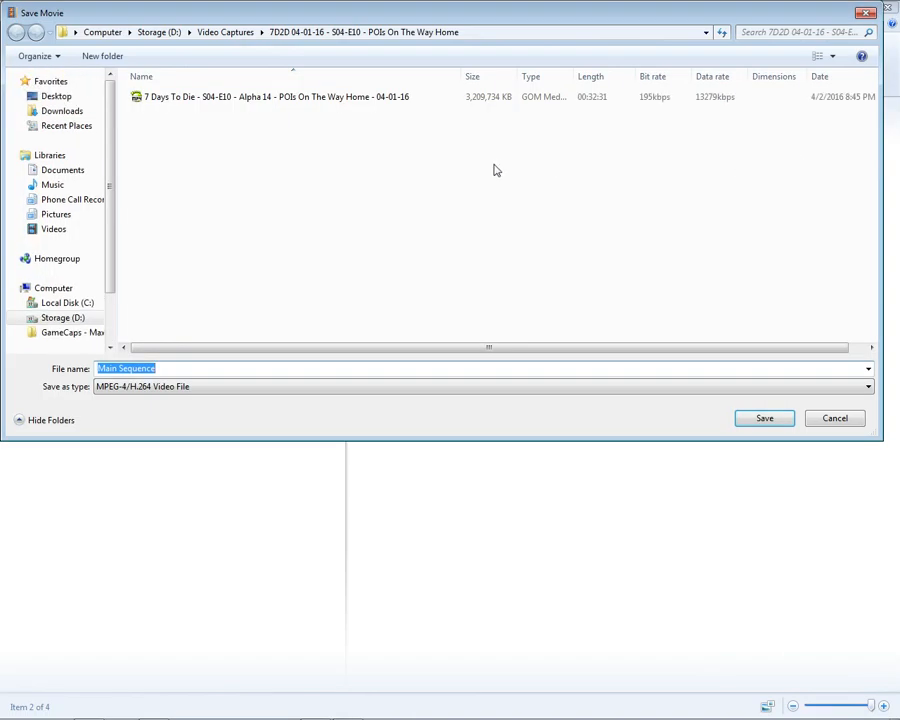
left_click(842, 418)
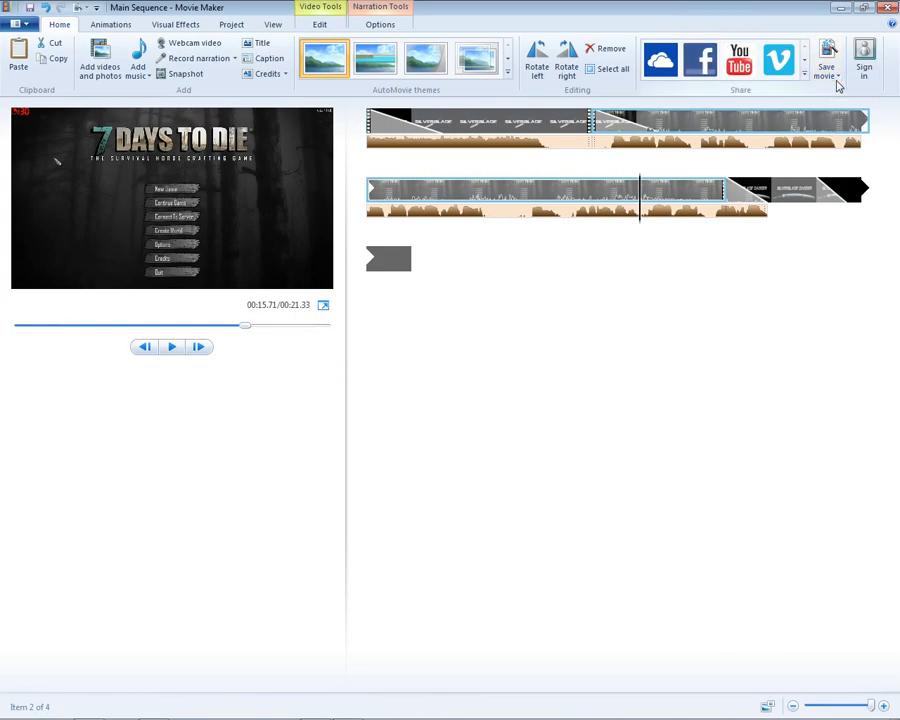
Review the video and audio settings of the NewYouTube 48k custom movie setting.
left_click(840, 80)
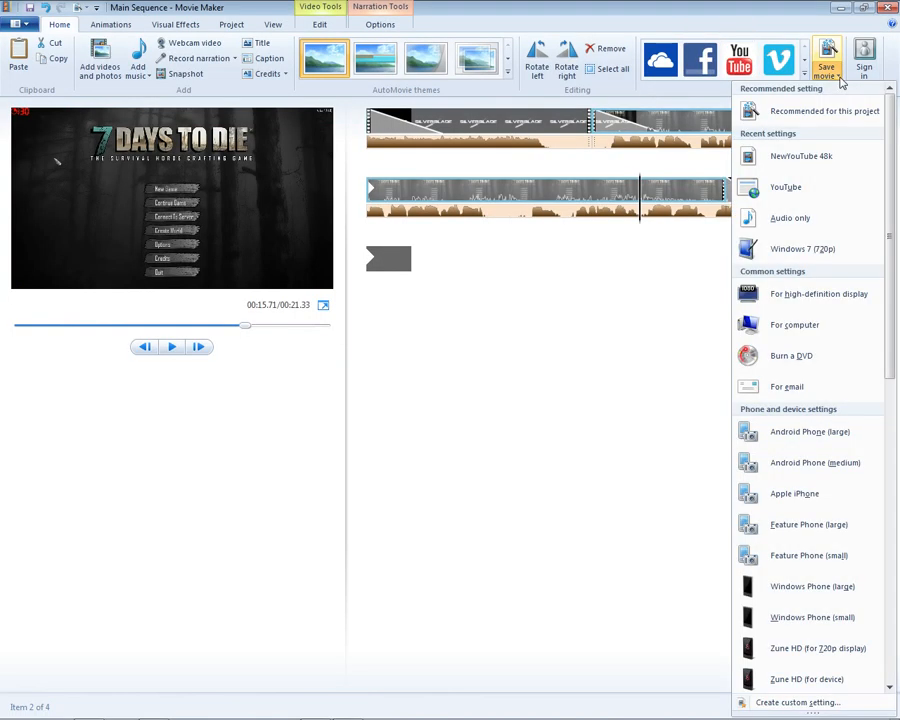
left_click(797, 703)
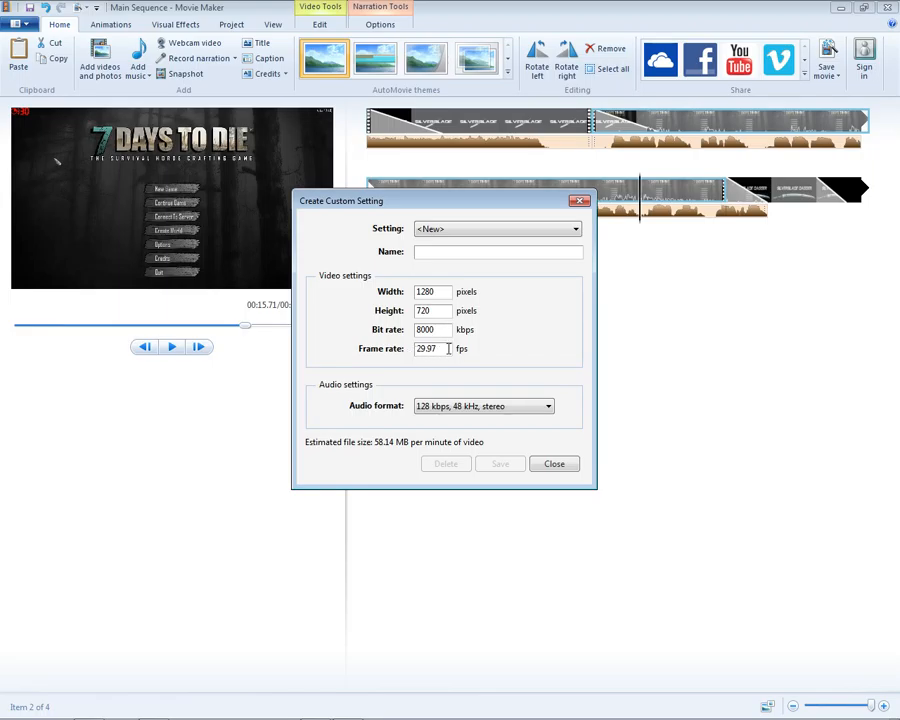
left_click(505, 230)
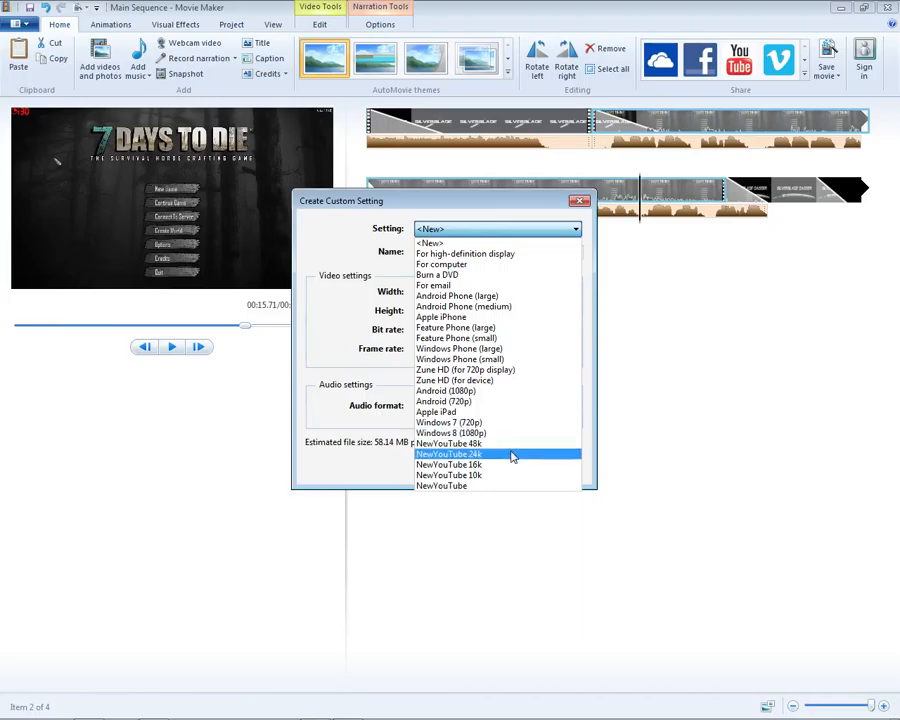
left_click(510, 443)
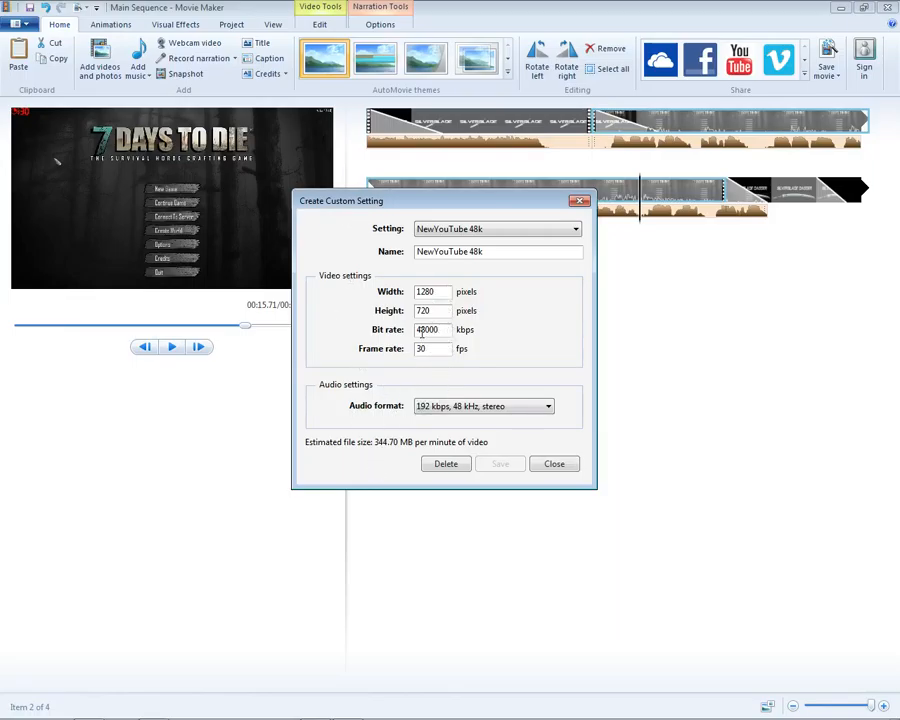
left_click(554, 463)
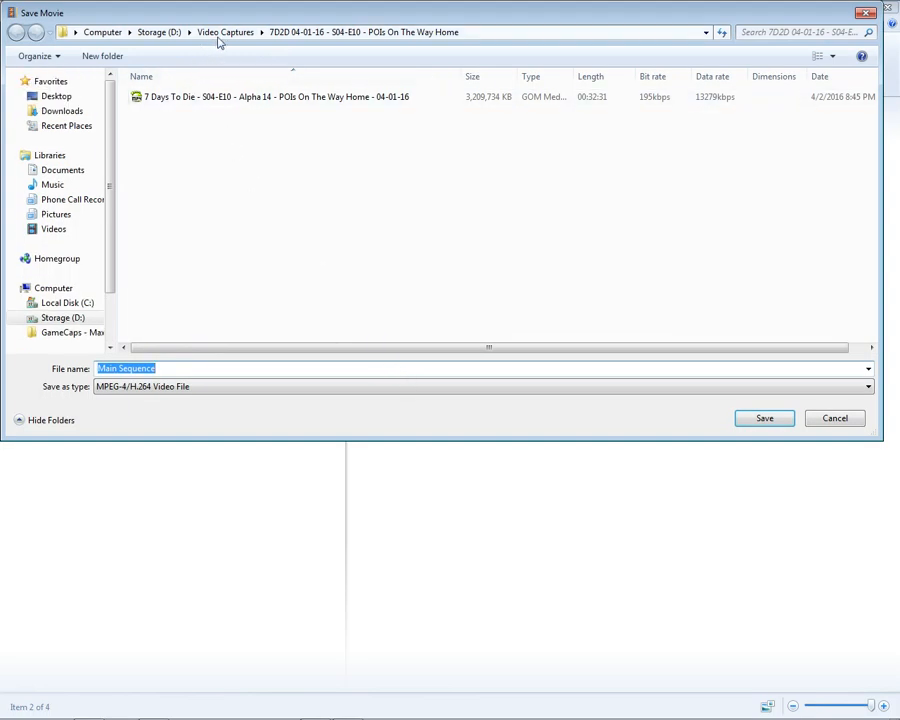
Export the movie as an MPEG-4/H.264 file named 7D2D OBS Demo in the 7D2D OBS Demo folder under Video Captures.
left_click(218, 33)
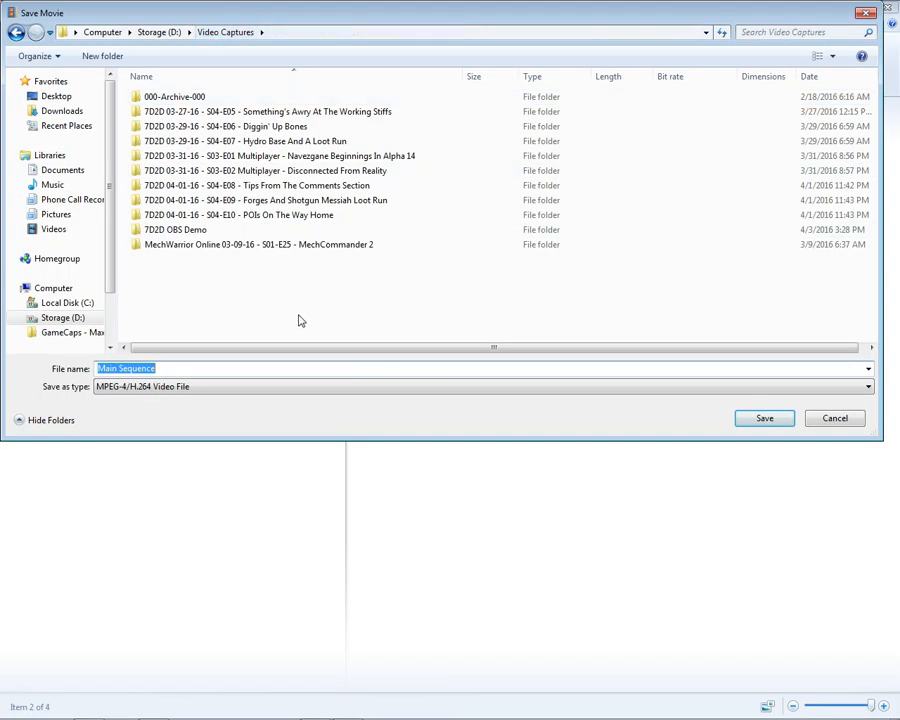
double_click(207, 230)
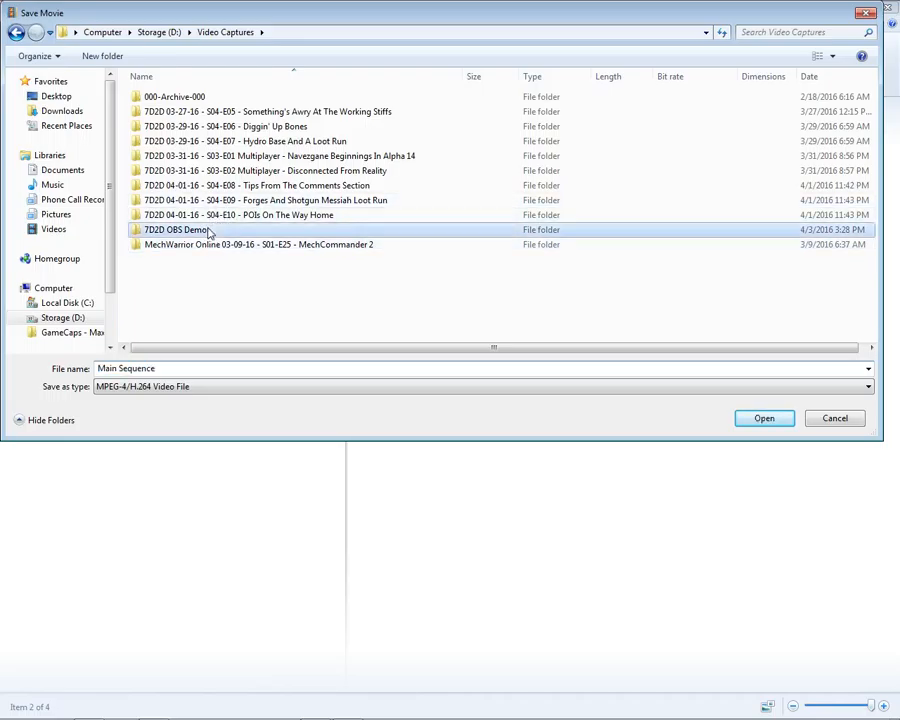
double_click(257, 368)
left_click(257, 368)
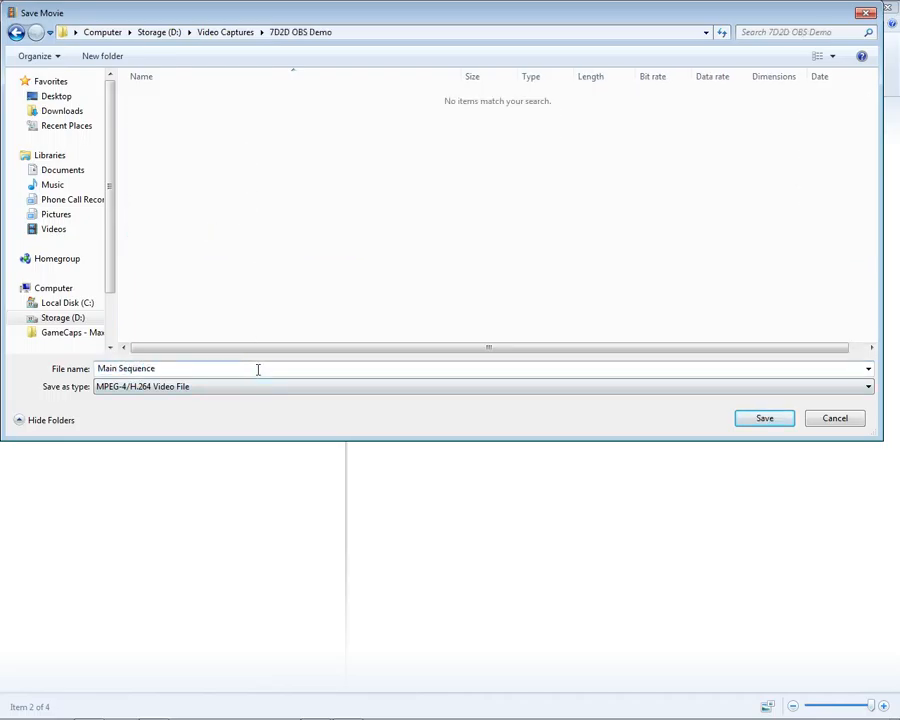
left_click_drag(254, 368, 72, 363)
type("7D2D OBS Demo")
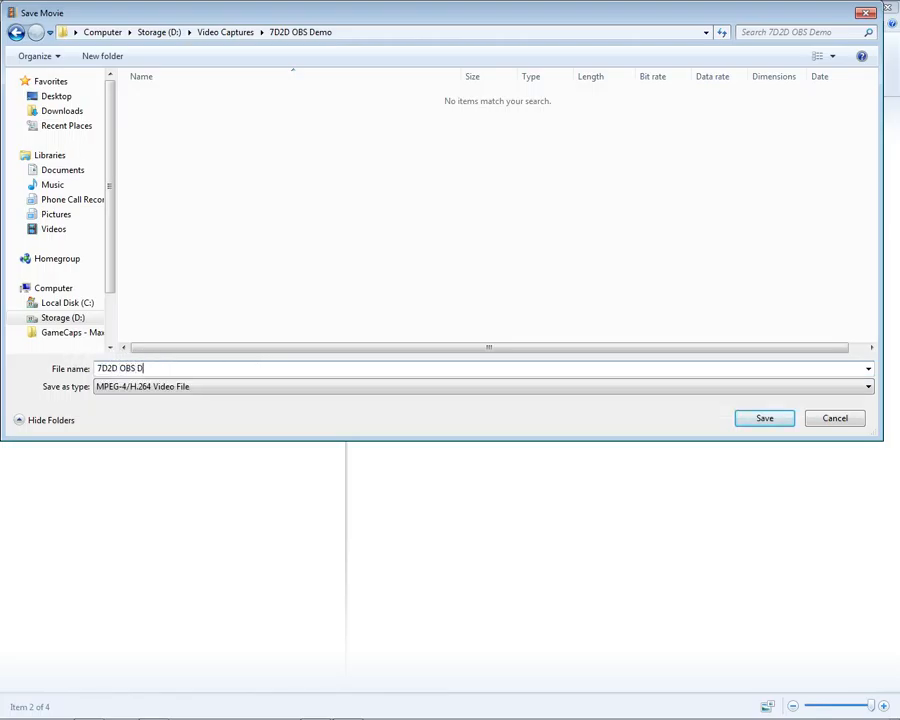
left_click(772, 424)
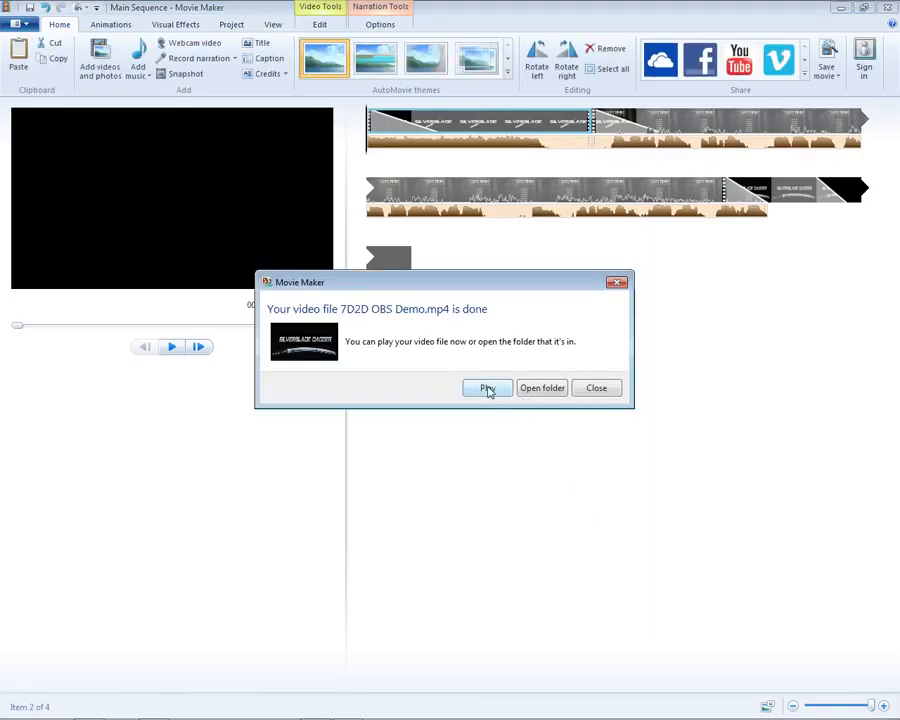
Play the exported 7D2D OBS Demo video up to the game footage and close the player.
left_click(489, 389)
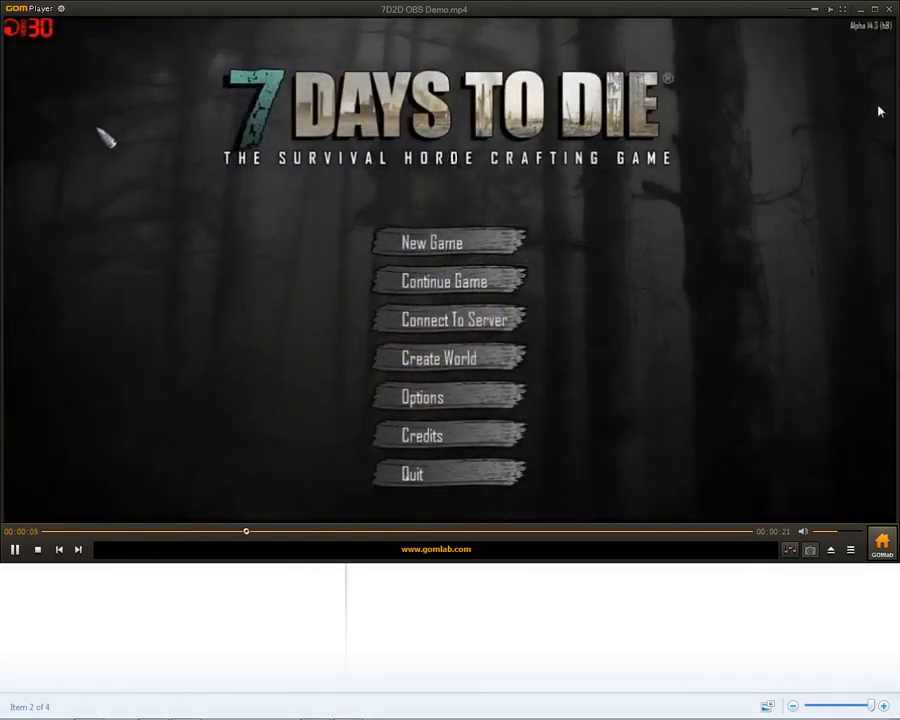
left_click(888, 9)
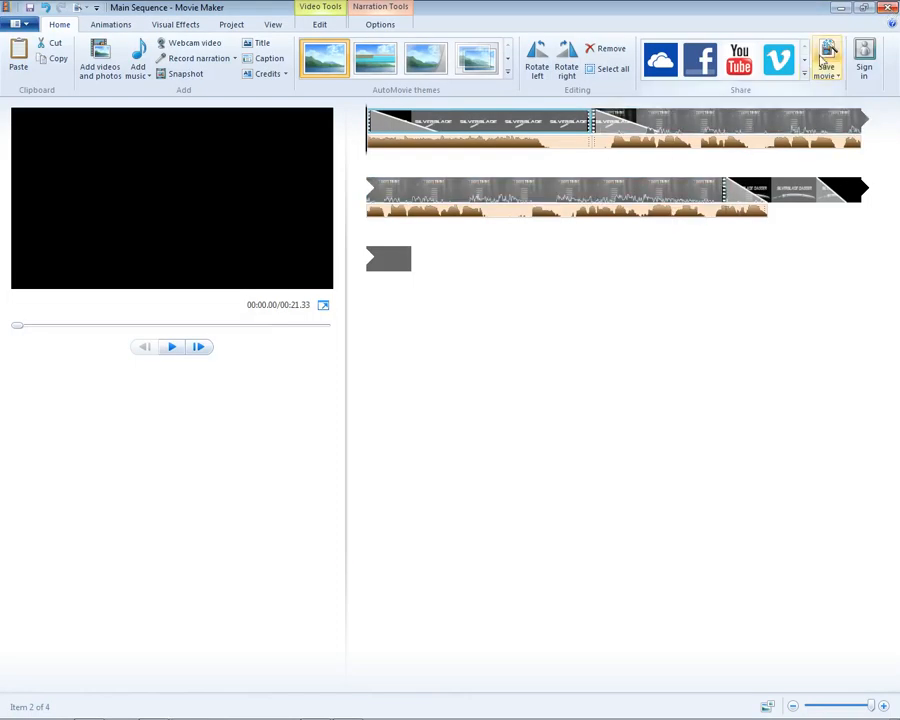
Close Movie Maker without saving the changes to Main Sequence and return to the 7D2D OBS Demo folder.
left_click(888, 8)
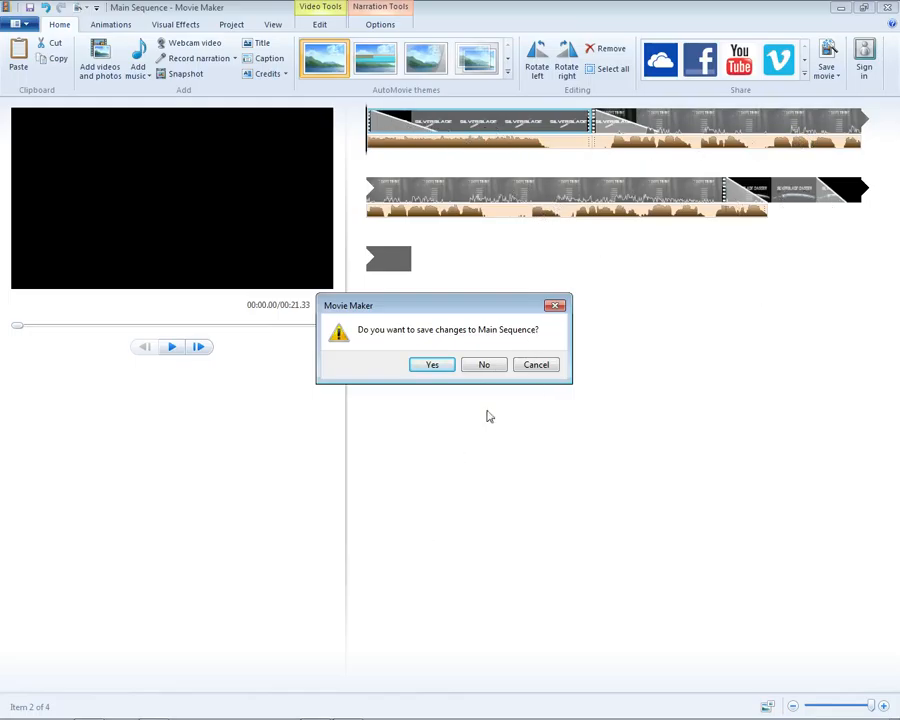
left_click(496, 369)
left_click(638, 267)
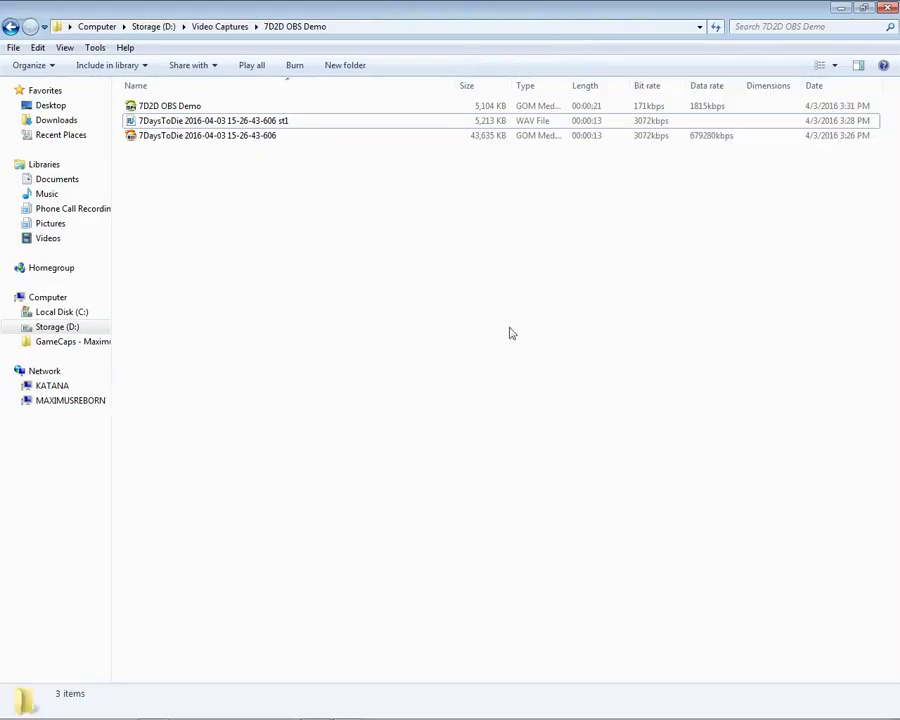
Examine the size and the video and audio details in the properties of the exported 7D2D OBS Demo file.
left_click(181, 106)
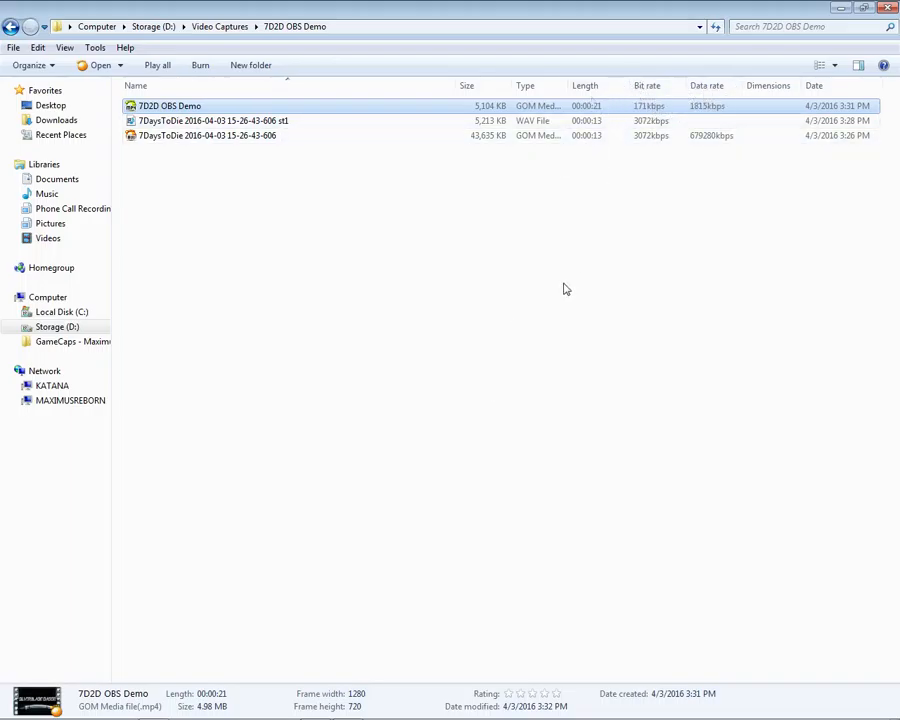
right_click(298, 110)
left_click(344, 297)
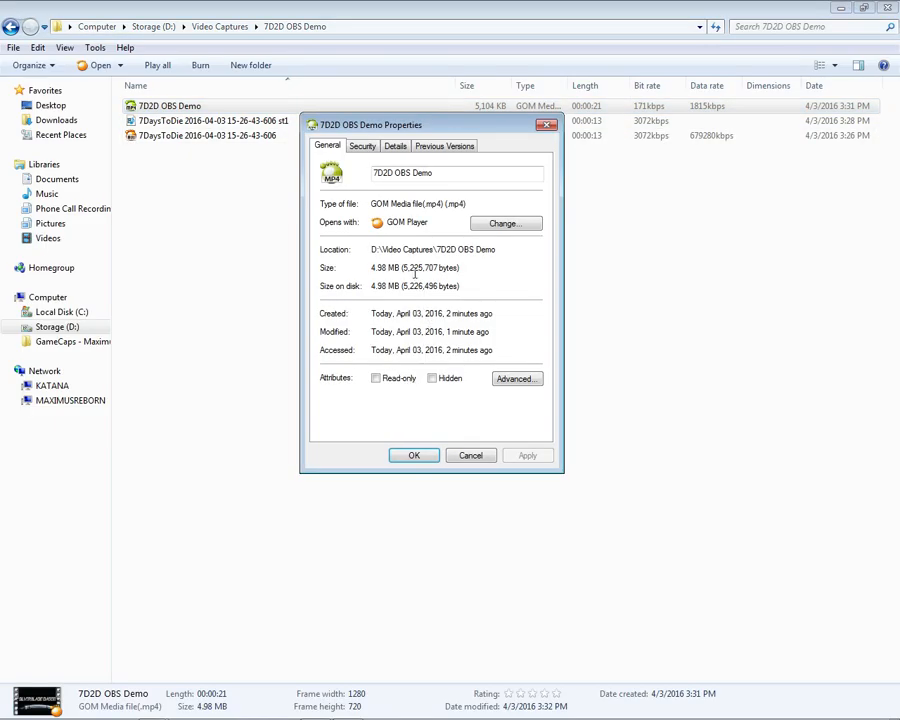
left_click(395, 146)
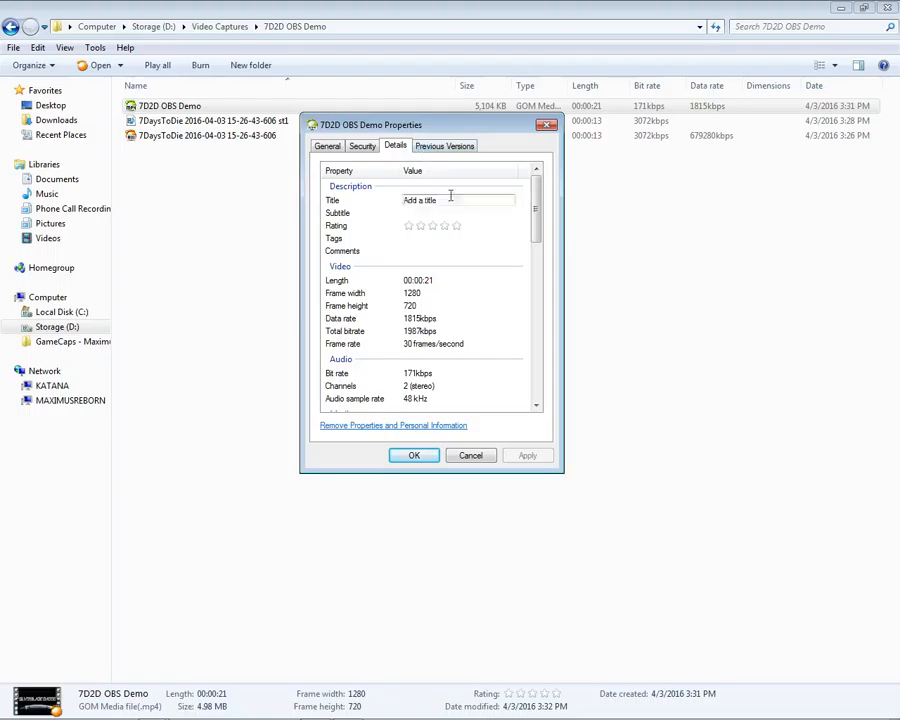
left_click(476, 456)
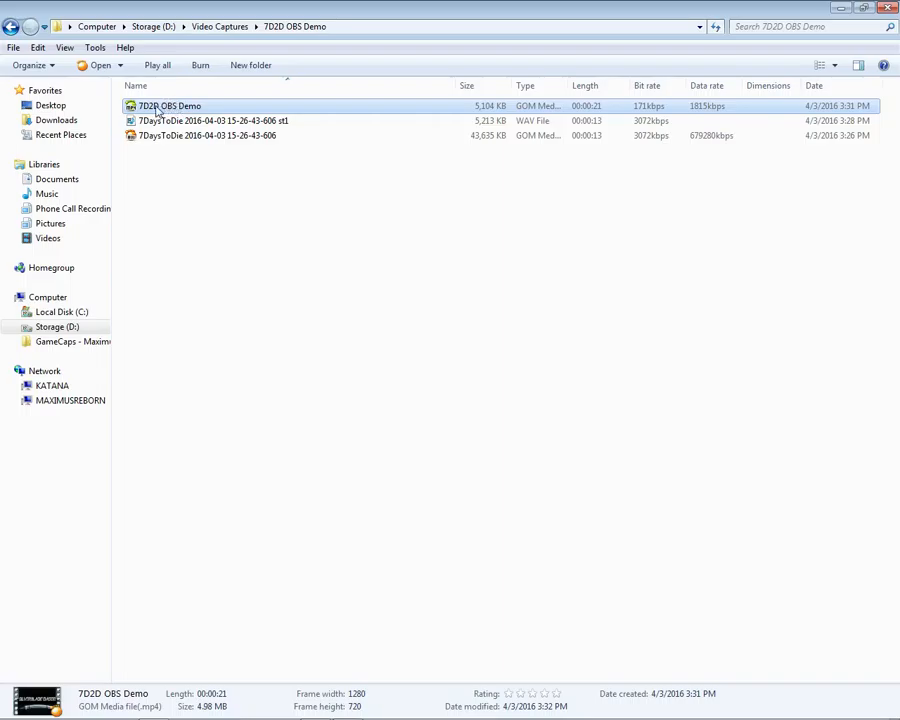
double_click(203, 139)
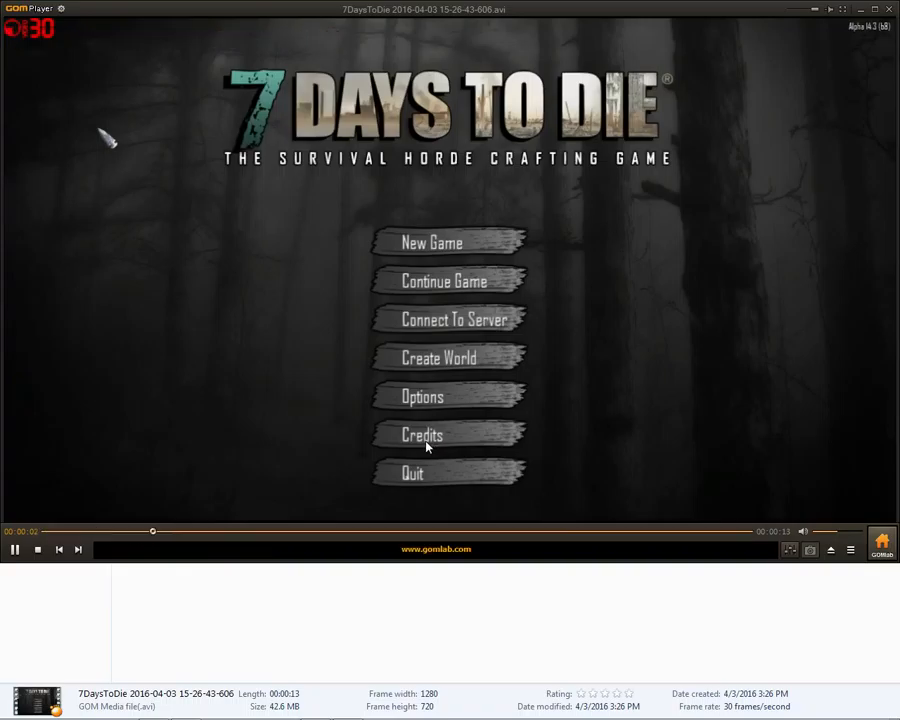
key("a")
key("Up")
key("Up")
key("Up")
key("Up")
key("Up")
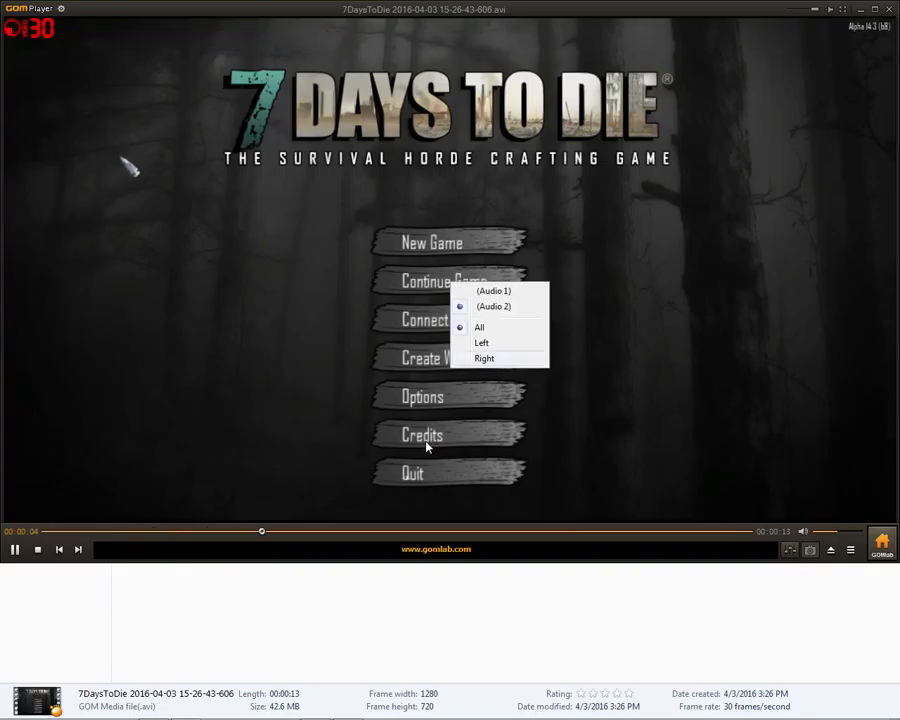
key("Return")
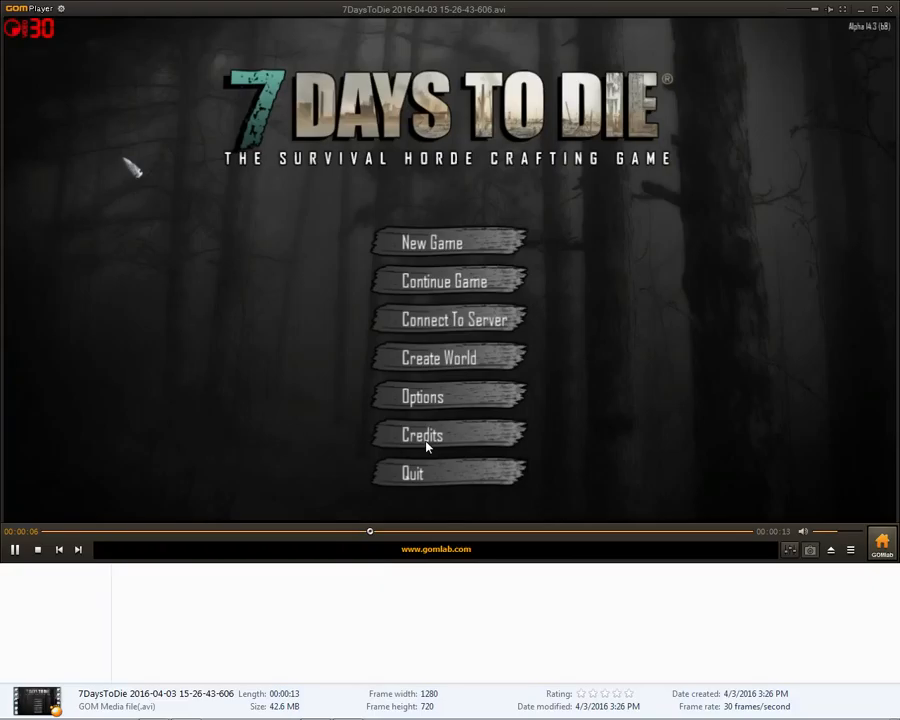
left_click(889, 8)
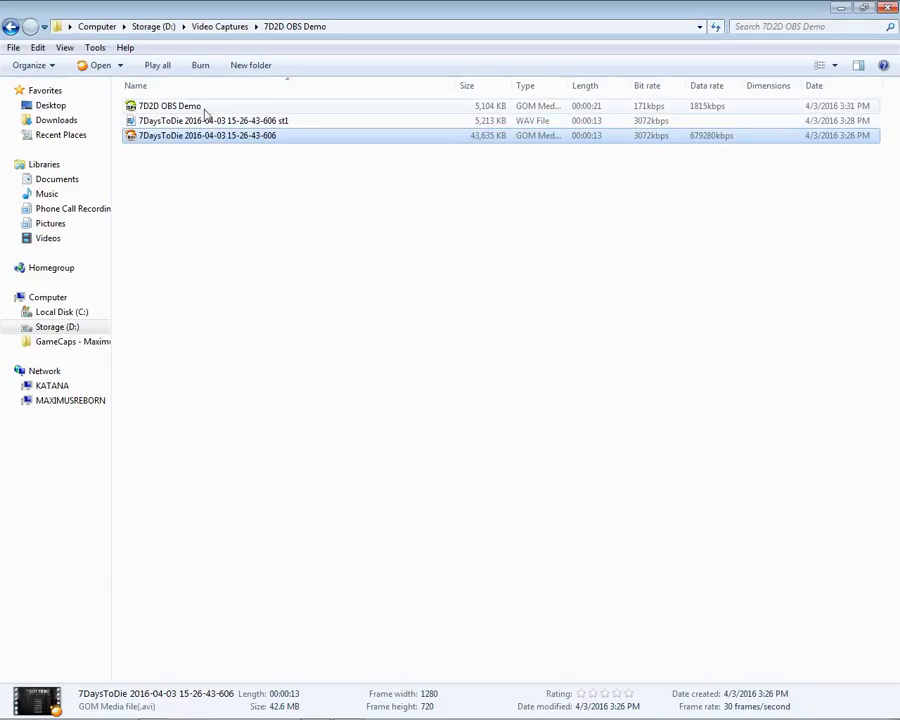
Play the exported 7D2D OBS Demo video and skip ahead to compare it with the raw recording.
double_click(205, 108)
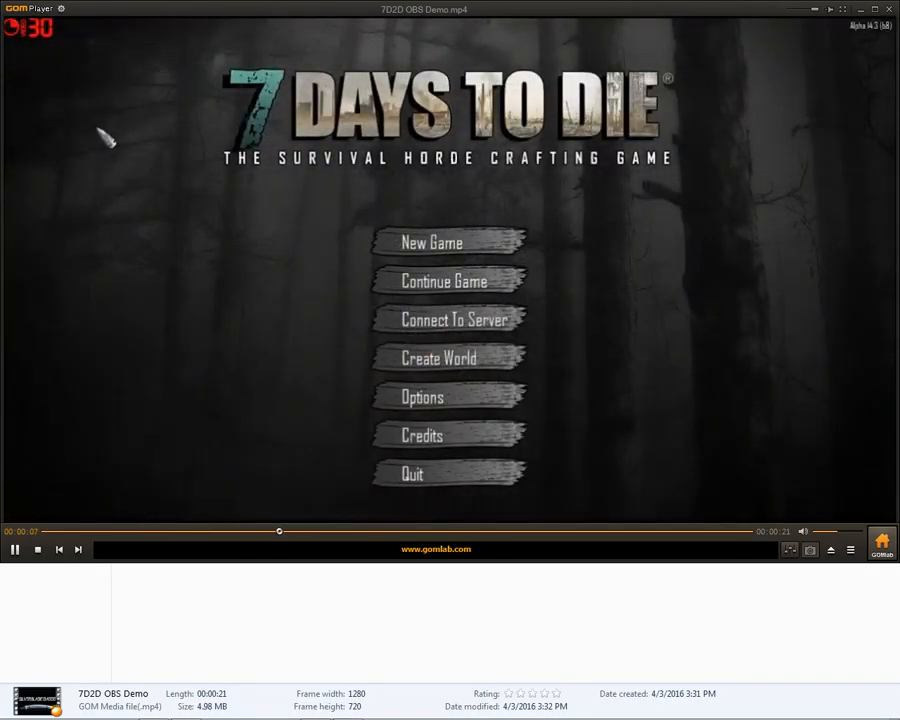
key("Right")
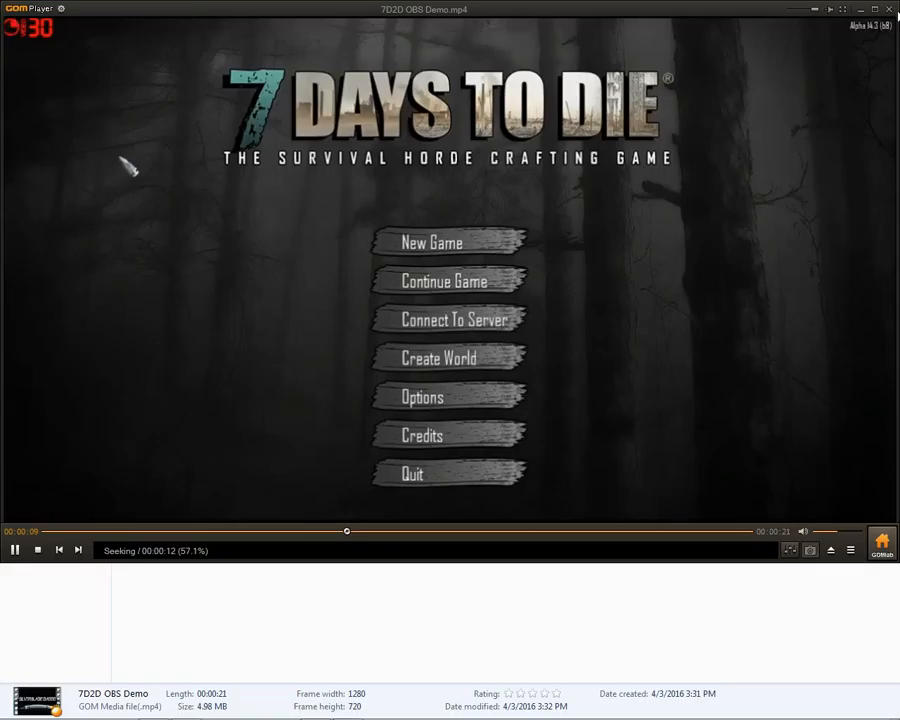
left_click(887, 10)
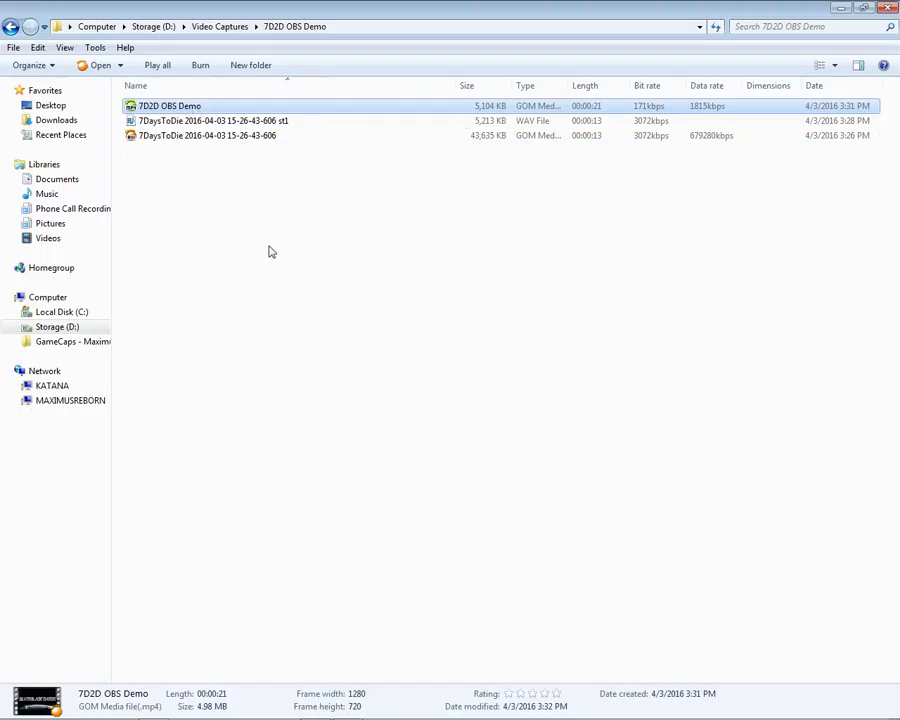
double_click(225, 142)
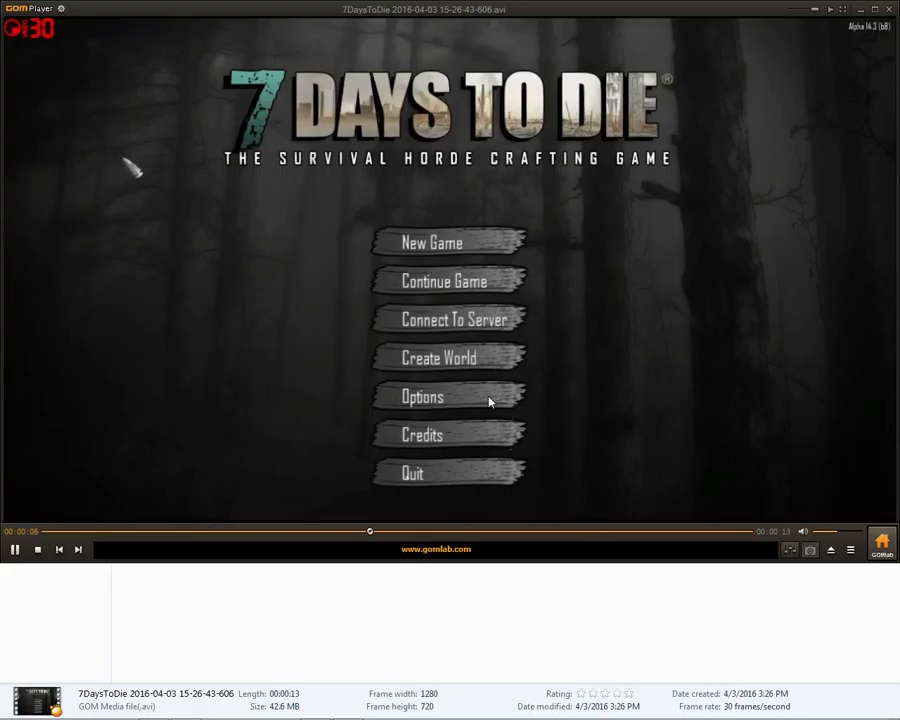
left_click(16, 550)
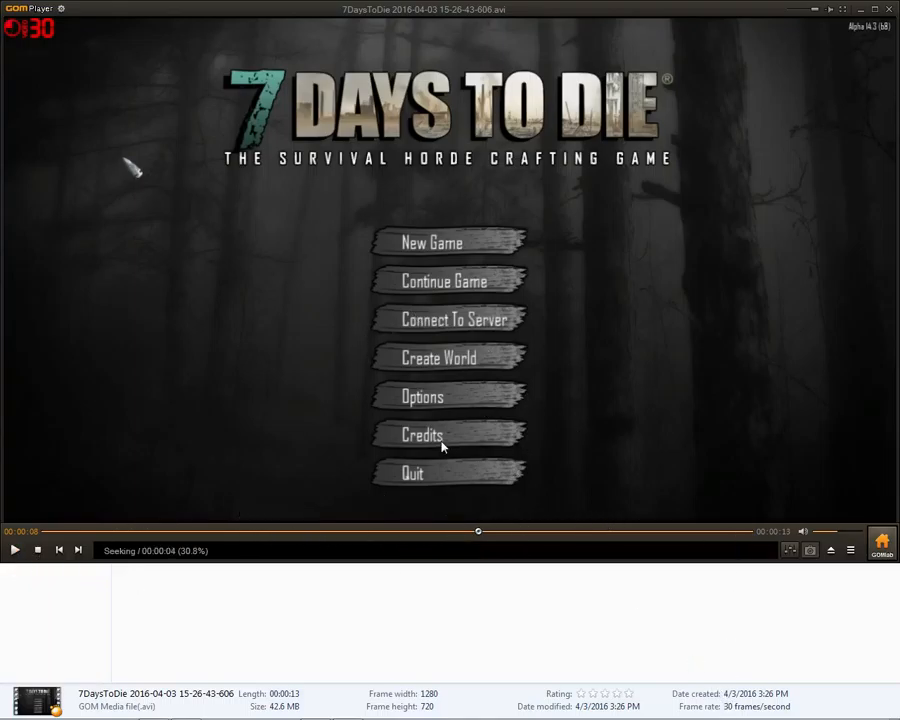
left_click(810, 551)
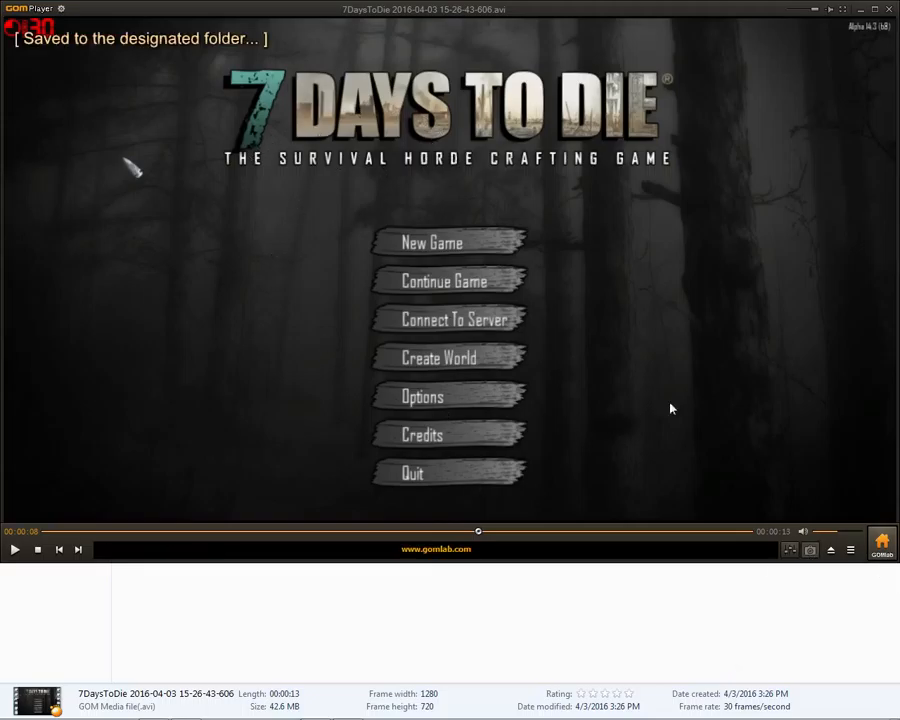
left_click(889, 9)
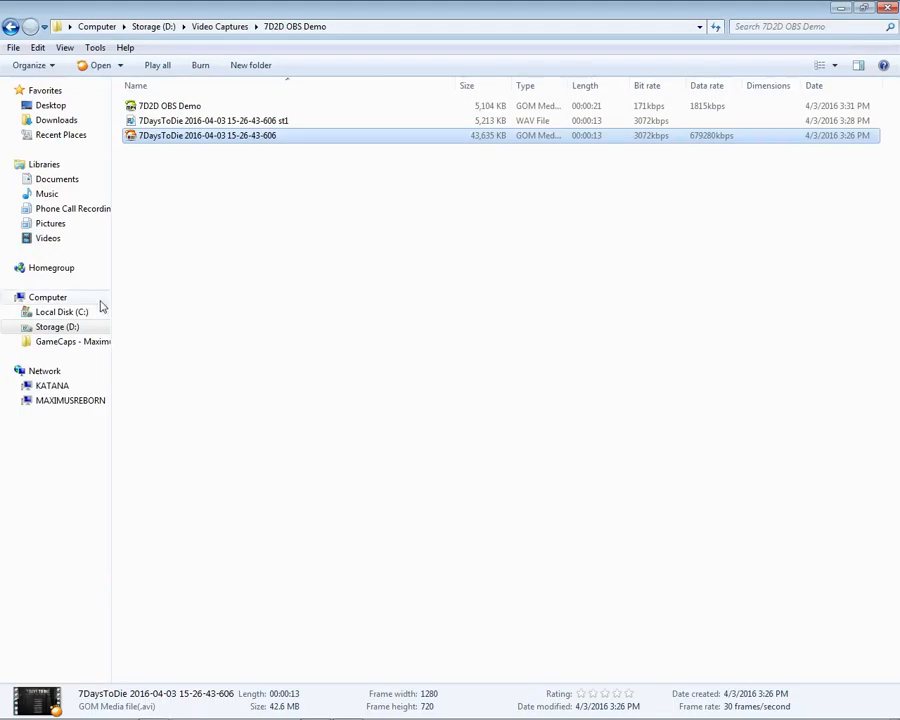
Find the captured frame in the GomPlayer Capture folder under Documents and view it.
left_click(77, 179)
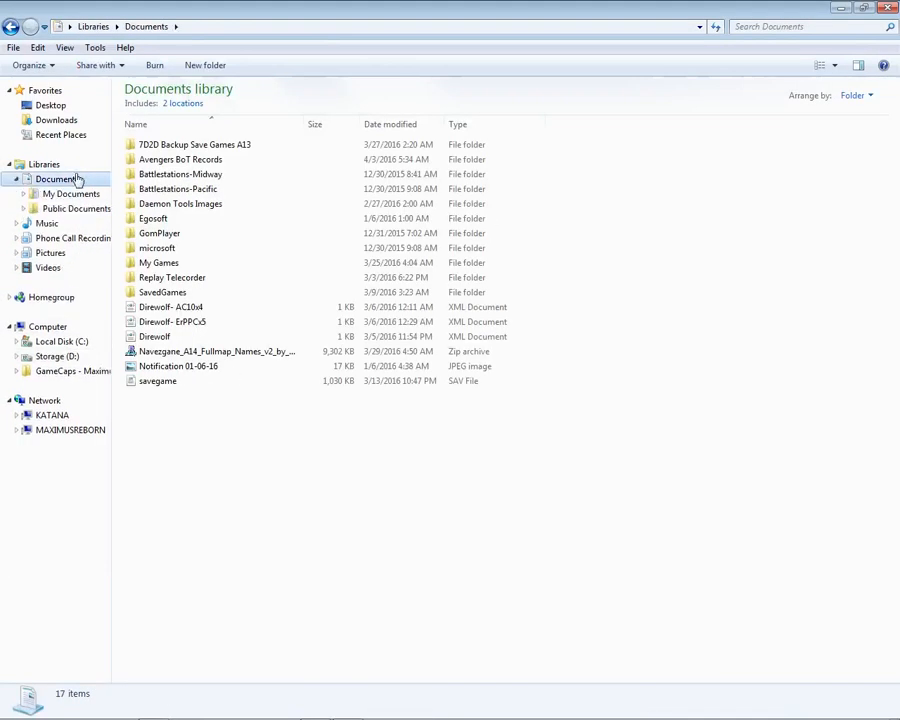
double_click(182, 236)
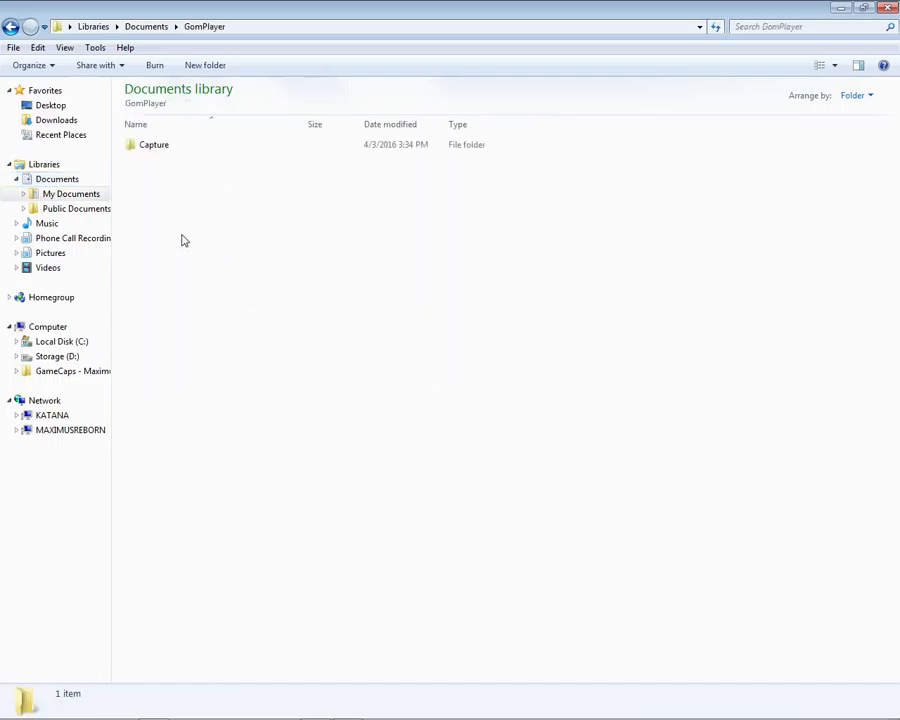
double_click(155, 150)
double_click(213, 148)
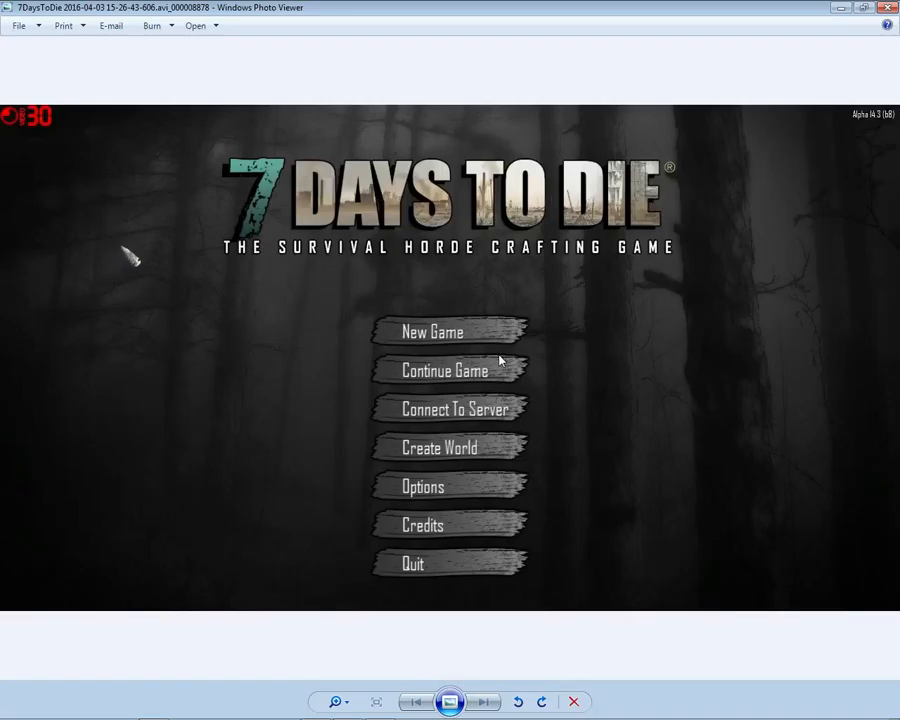
key("alt+F4")
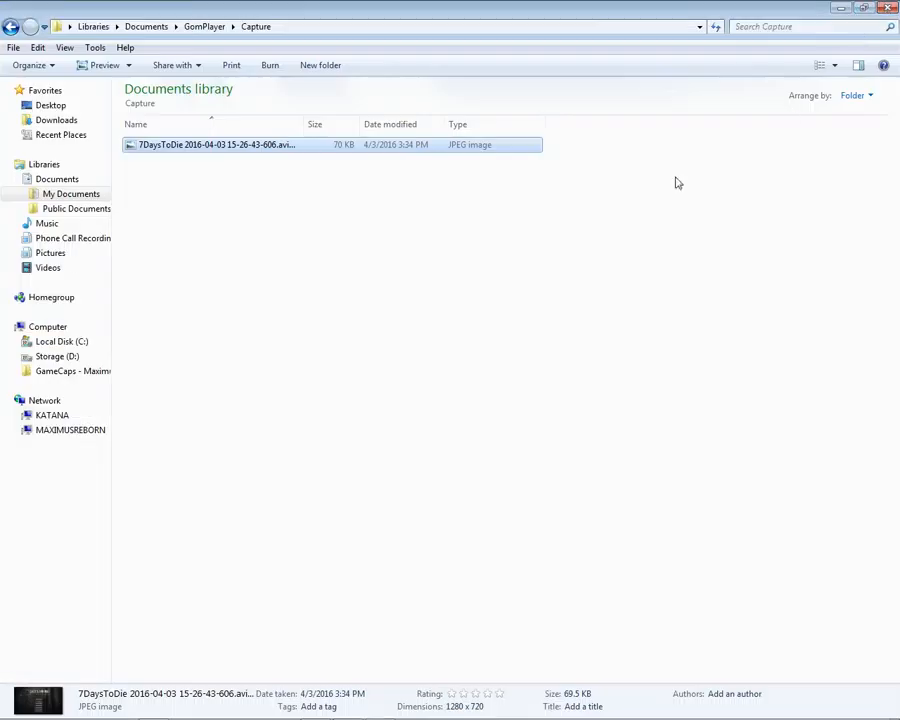
Transfer the captured frame image from the Capture folder to the 7D2D OBS Demo folder.
right_click(243, 152)
left_click(308, 351)
left_click(11, 28)
left_click(11, 28)
left_click(11, 28)
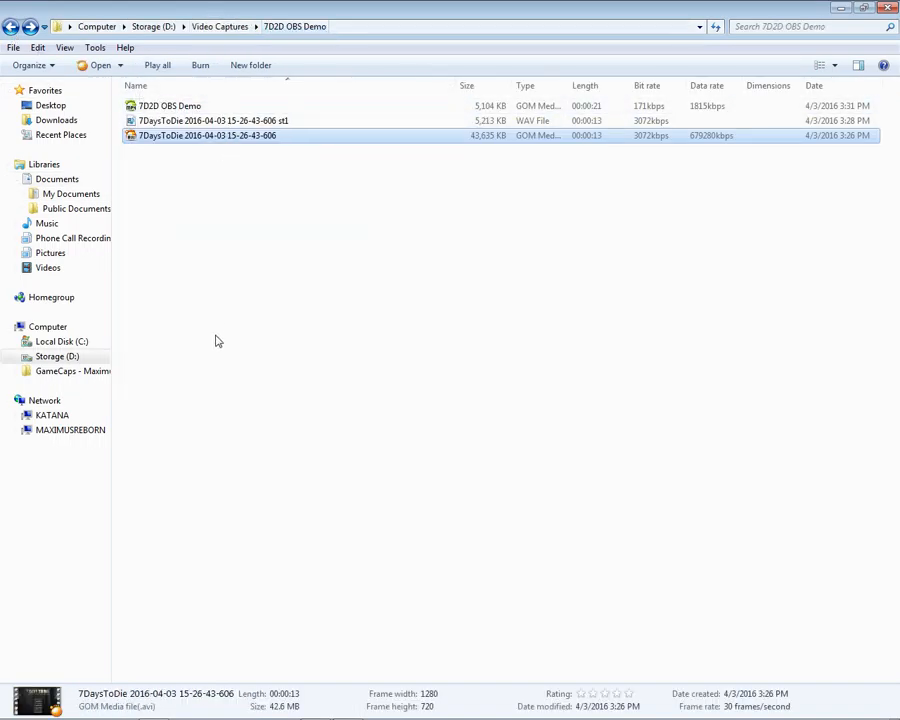
right_click(262, 284)
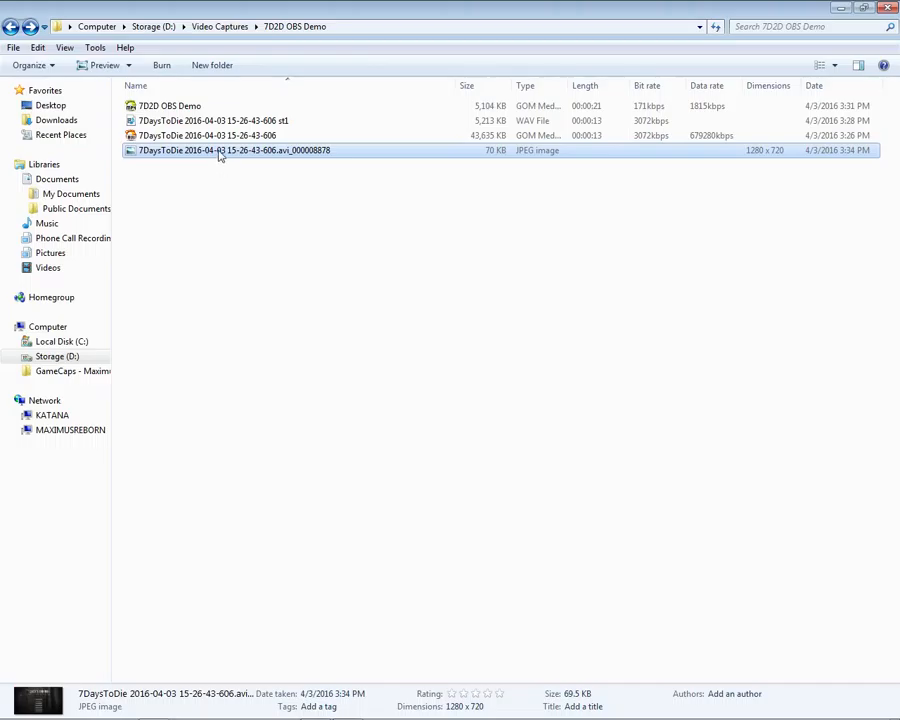
Rename the transferred frame image as screen1 and view it to check it.
left_click(219, 151)
type("screen1")
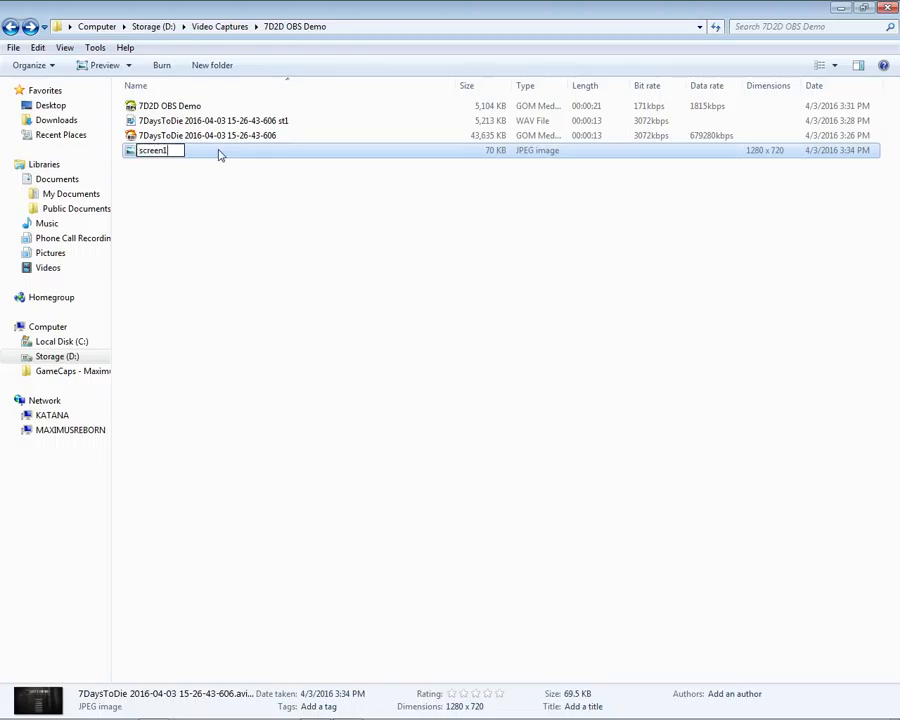
left_click(228, 258)
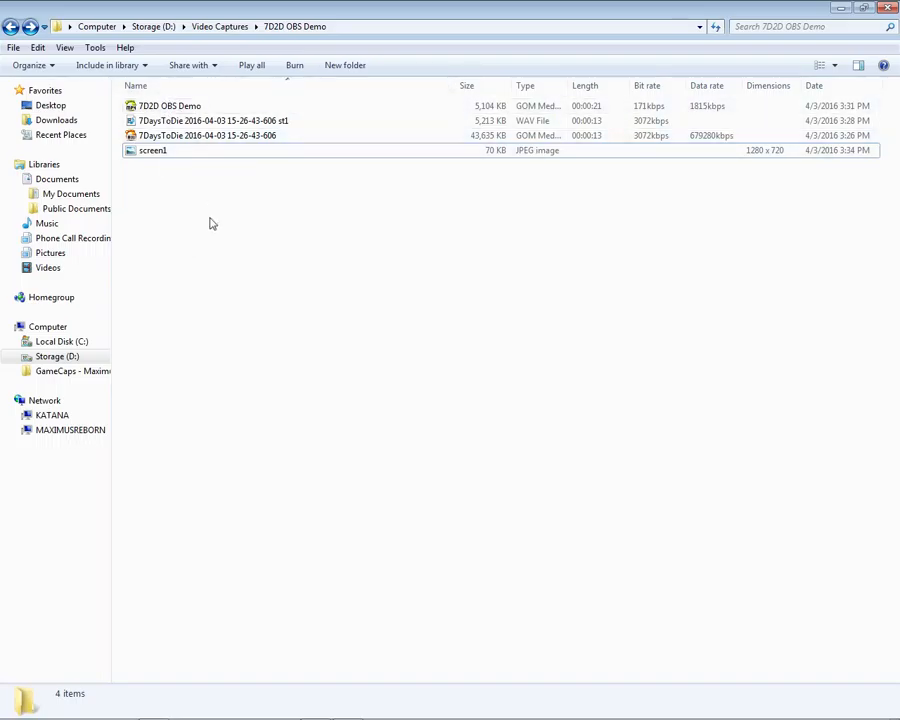
double_click(241, 152)
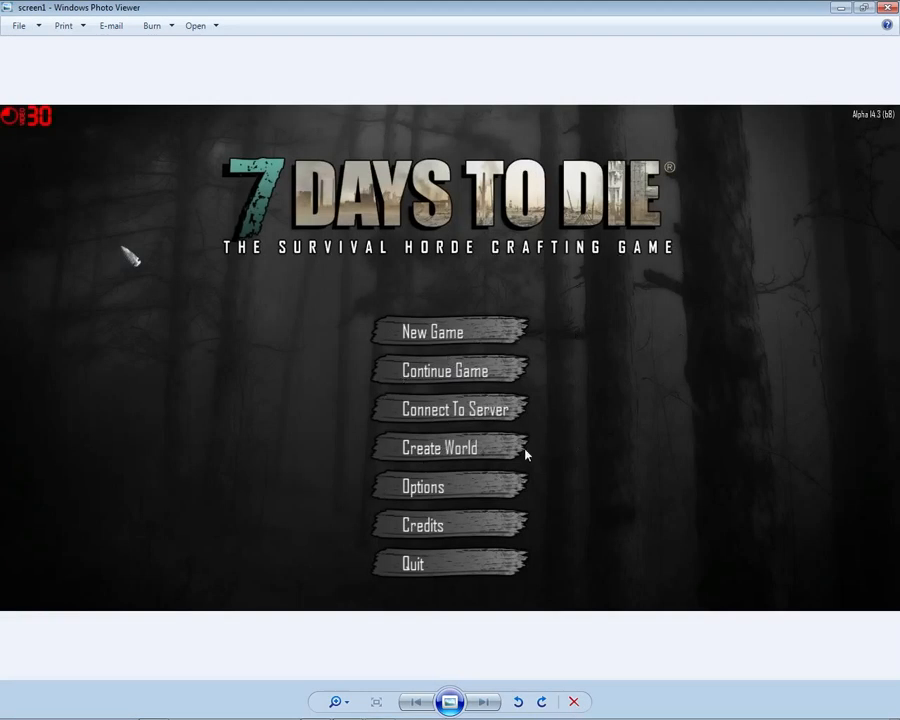
left_click(895, 6)
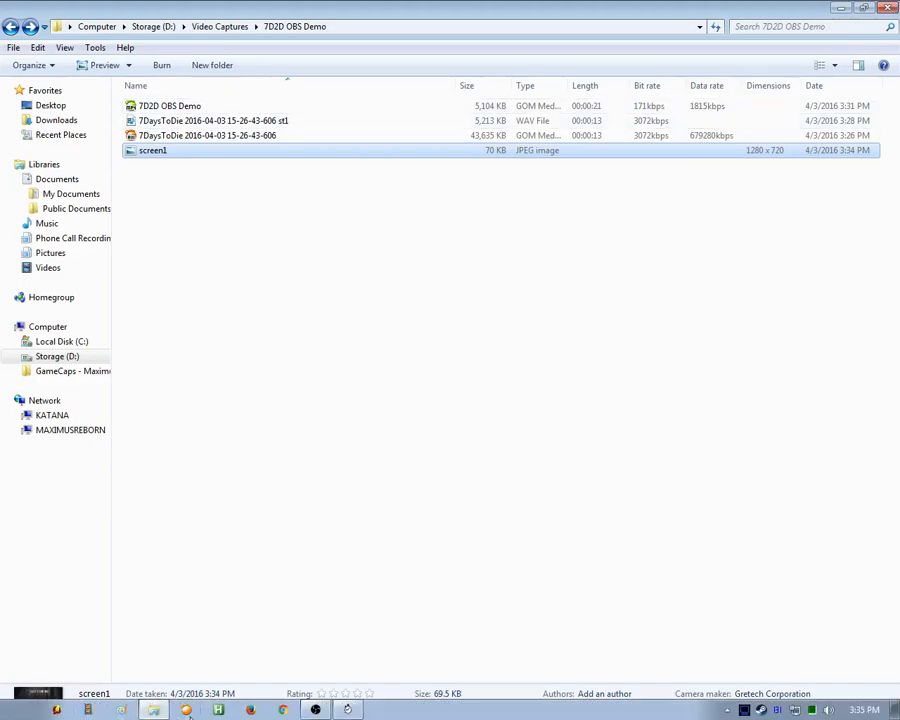
Switch to Chrome, go from the bookmarked YouTube channel to the upload page, and set the upload privacy to Private.
left_click(283, 709)
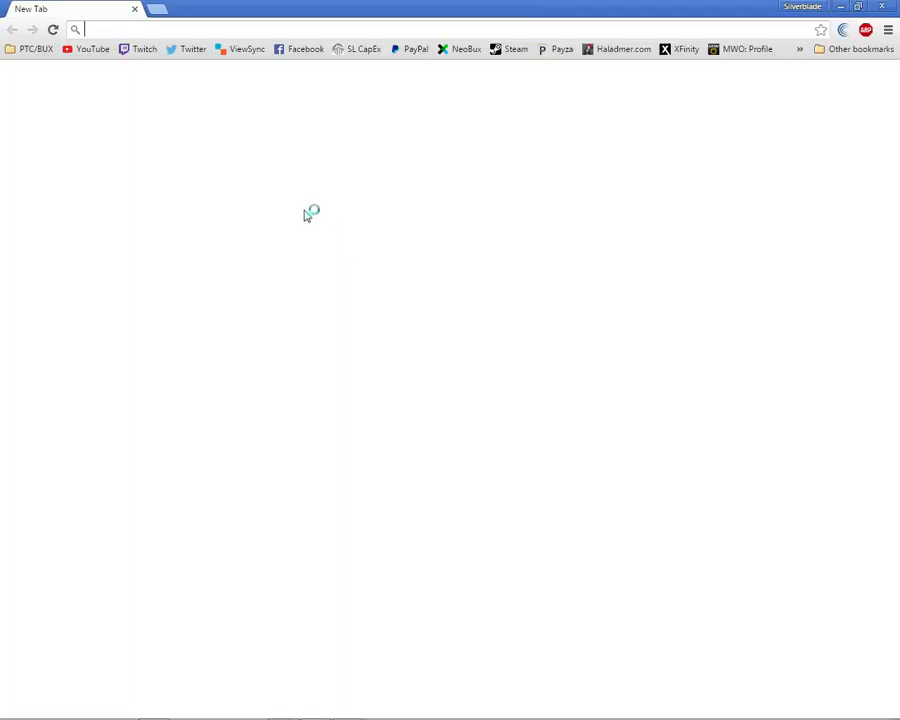
left_click(835, 52)
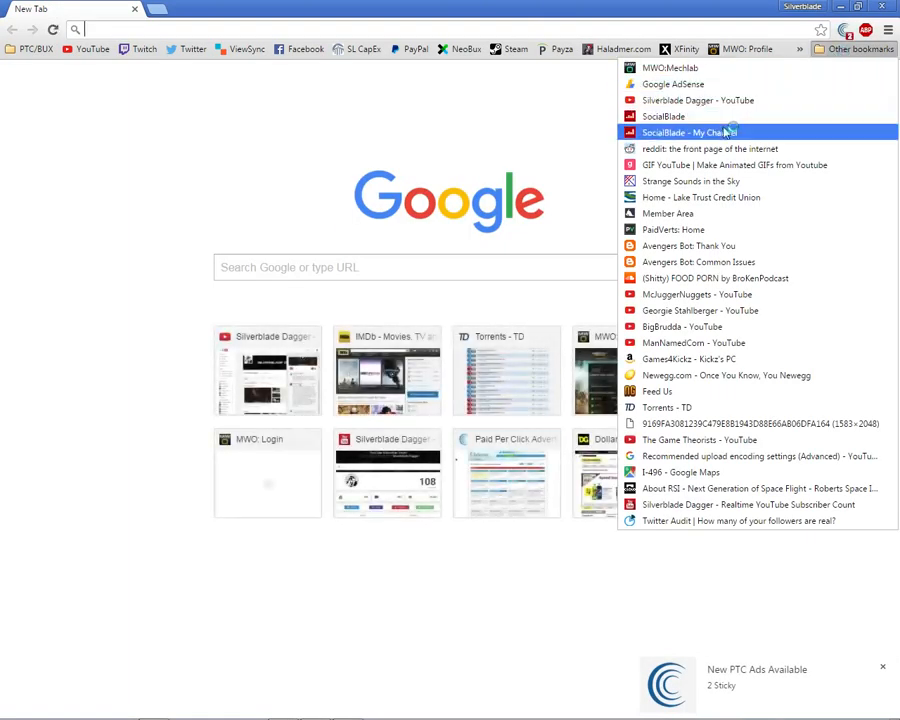
left_click(724, 101)
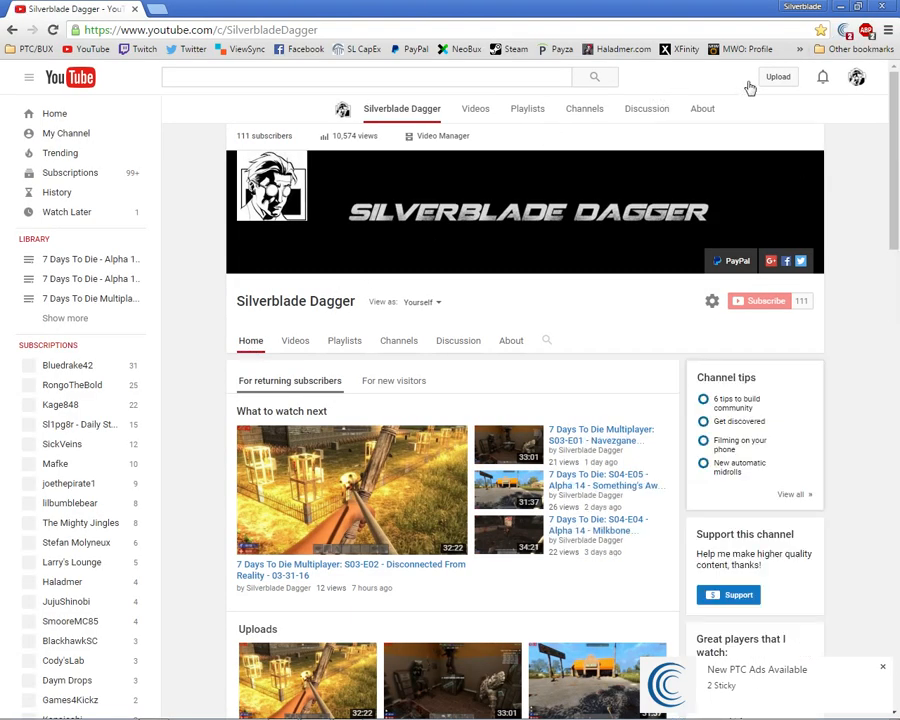
left_click(790, 82)
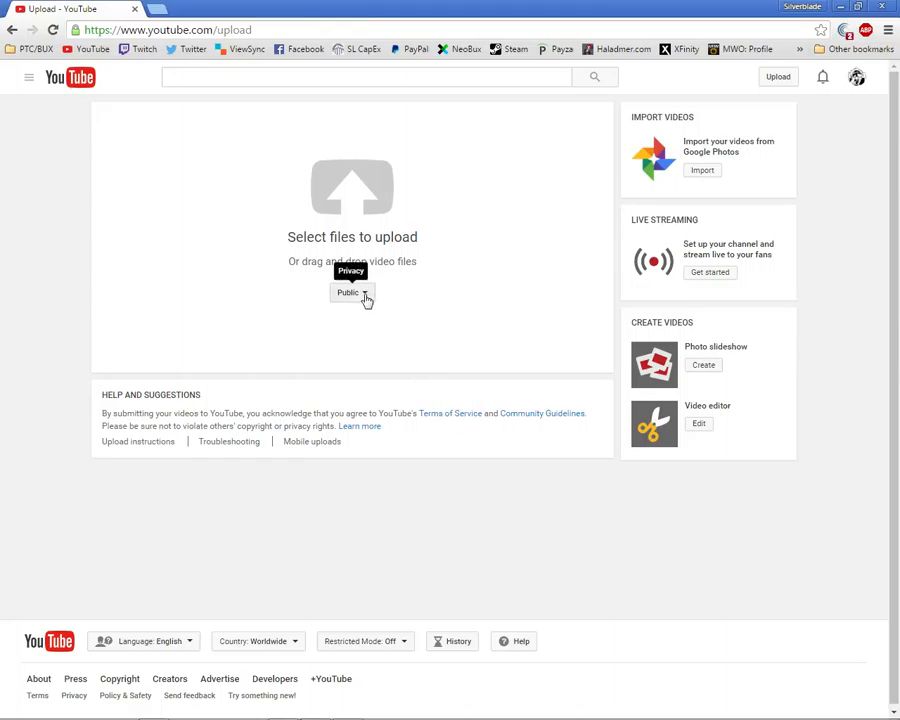
left_click(364, 294)
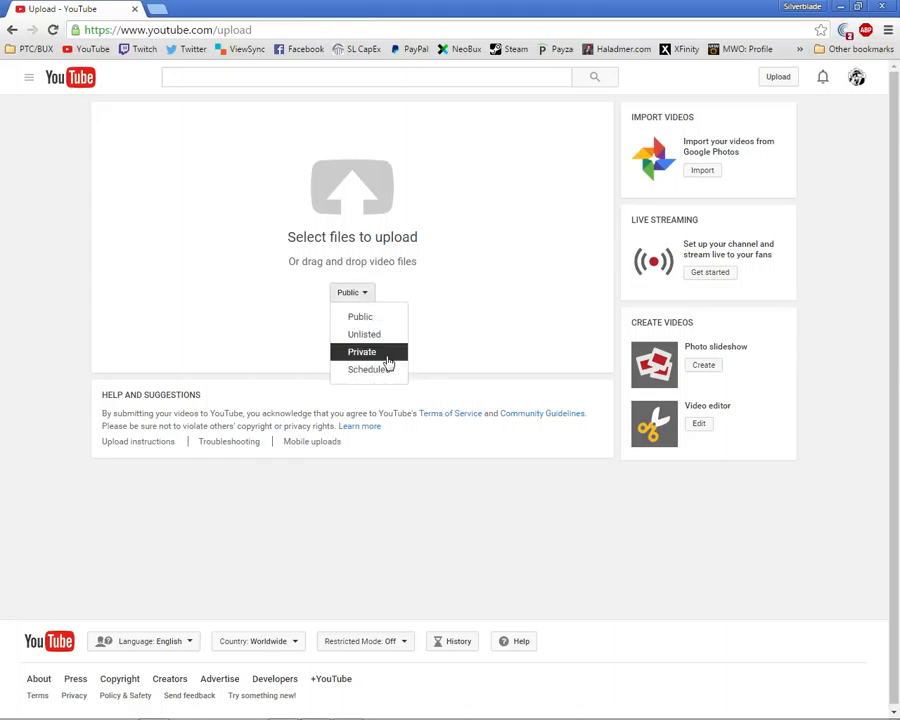
left_click(389, 363)
Upload the 7D2D OBS Demo video from the 7D2D OBS Demo folder in Video Captures.
left_click(352, 188)
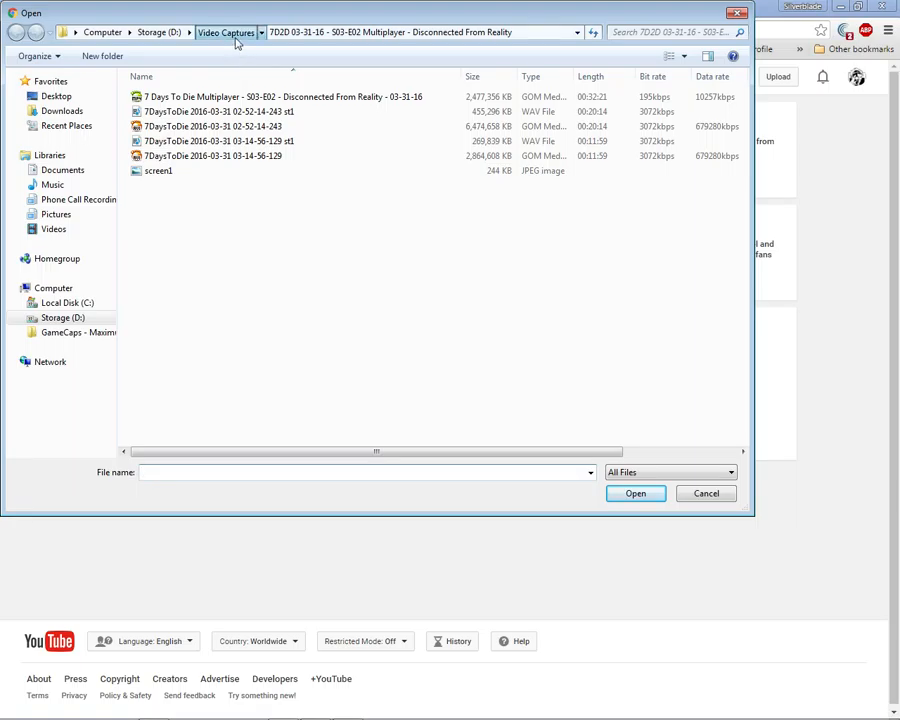
left_click(236, 36)
double_click(211, 232)
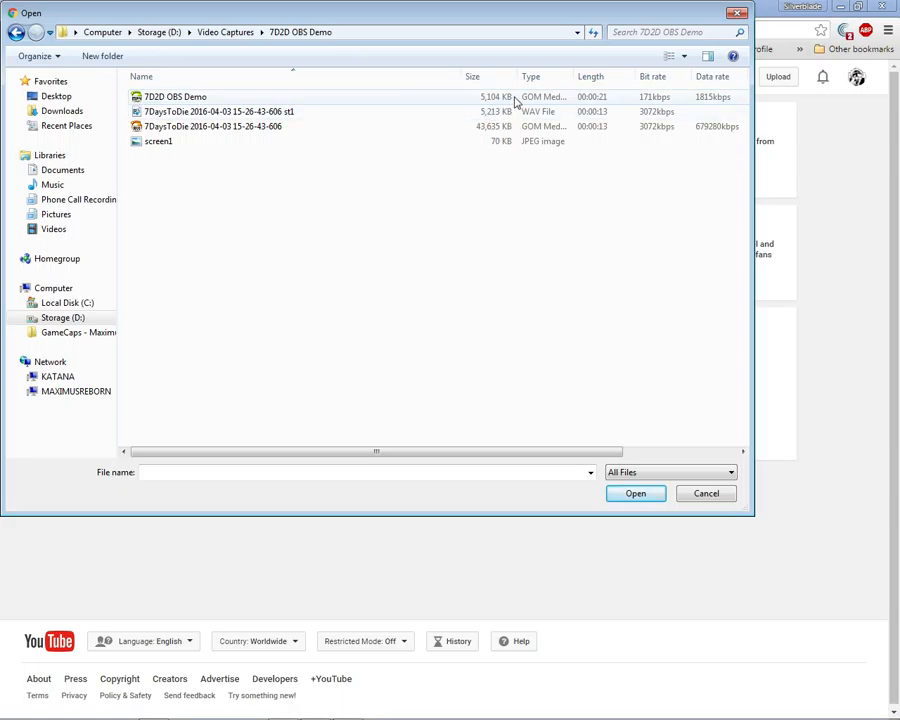
left_click(220, 97)
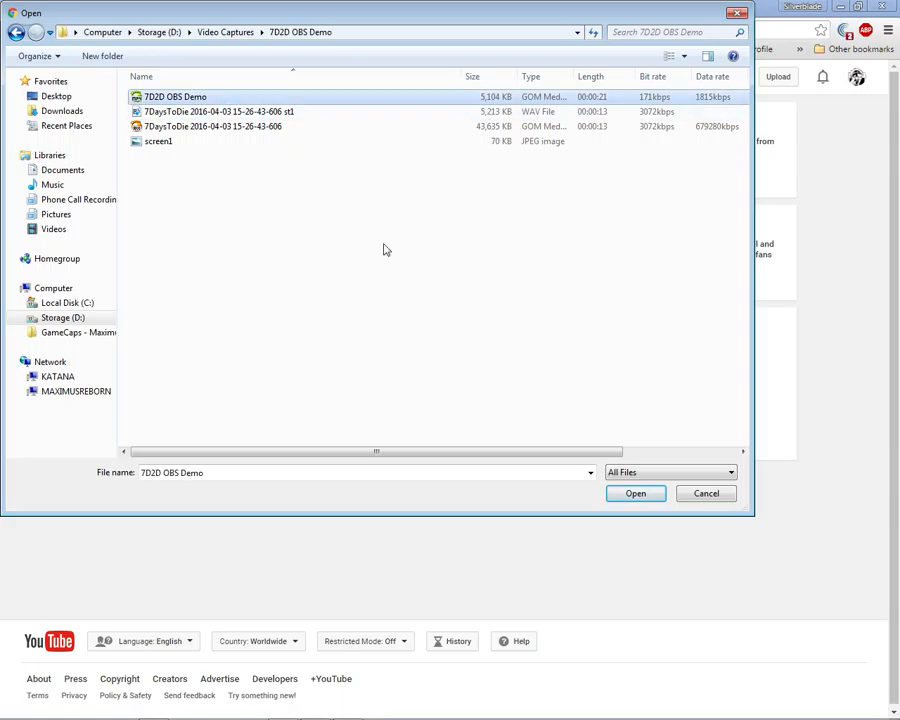
left_click(660, 494)
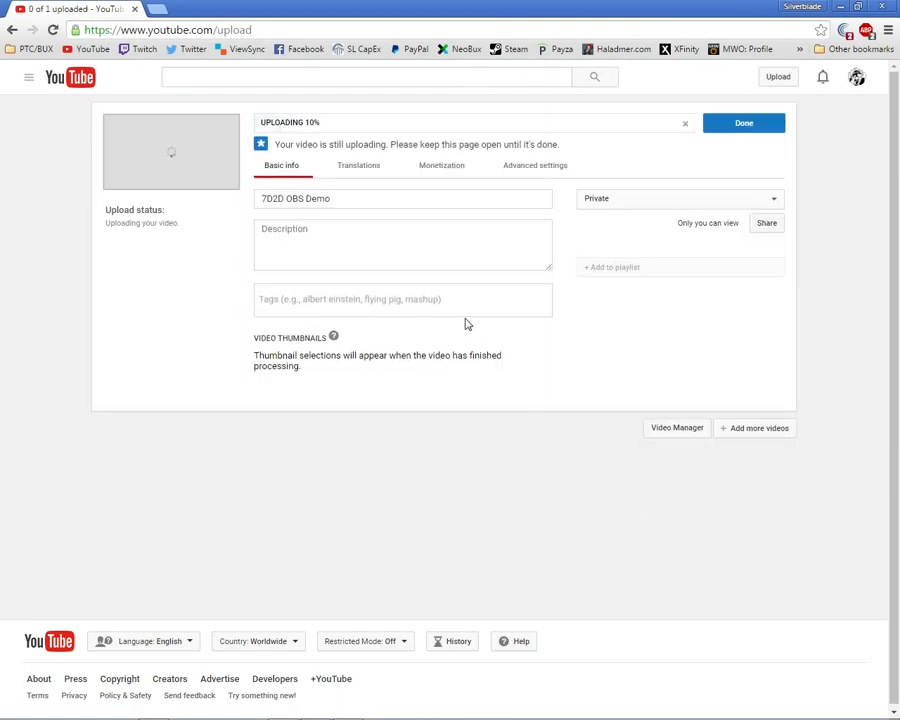
Copy the tag list from the 7D2D Header Info text file on Storage (D:) and close the file.
key("alt+Tab")
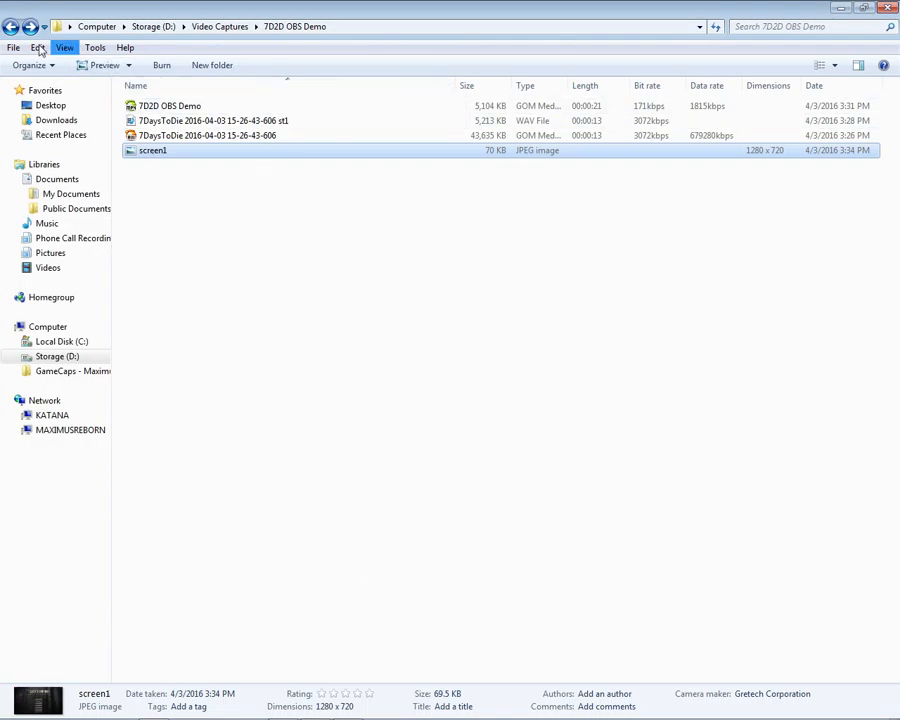
left_click(11, 27)
left_click(11, 28)
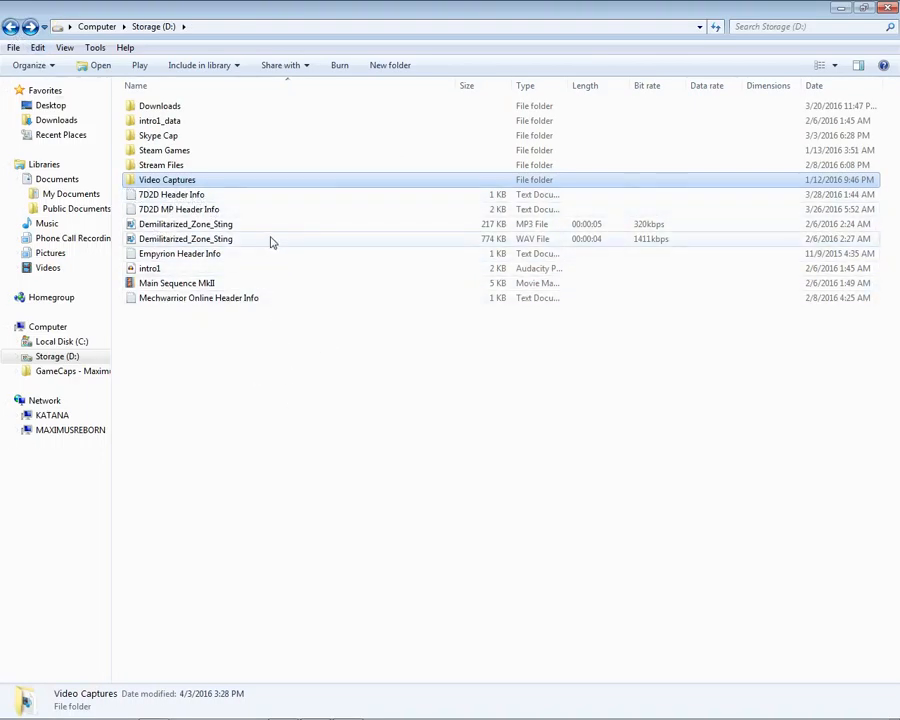
double_click(238, 196)
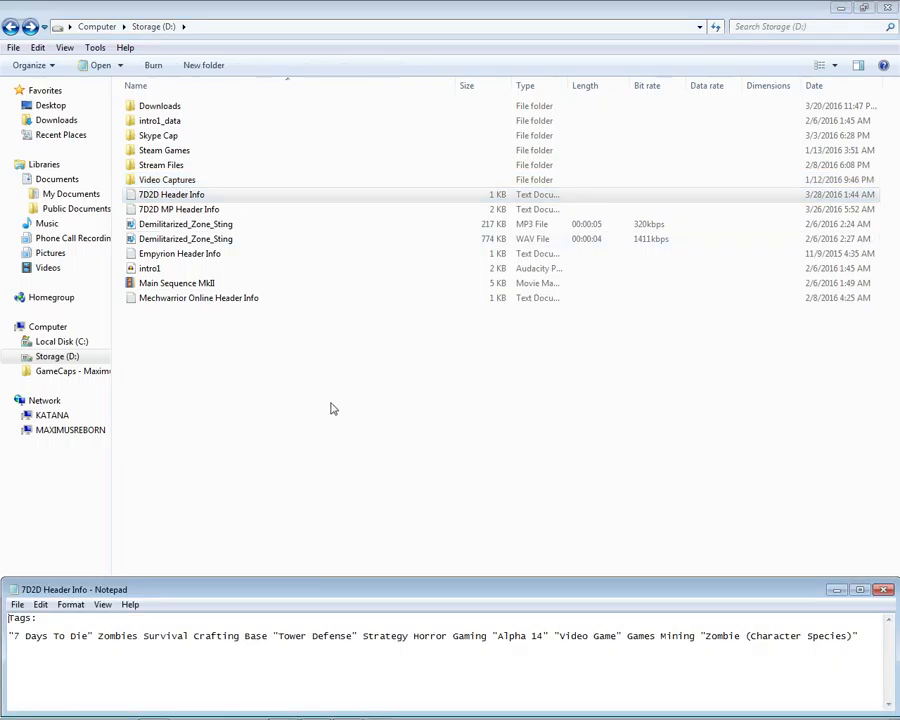
left_click_drag(276, 622, 285, 655)
right_click(291, 642)
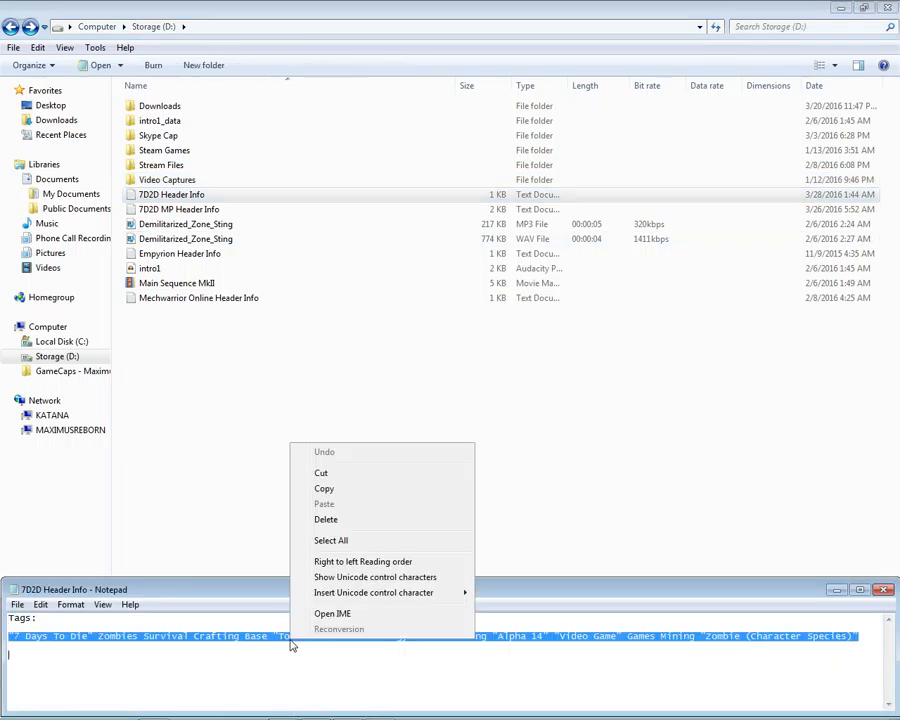
left_click(330, 486)
left_click(376, 542)
Return to the YouTube upload in Chrome and paste the copied tag list as the video's tags.
key("alt+Tab")
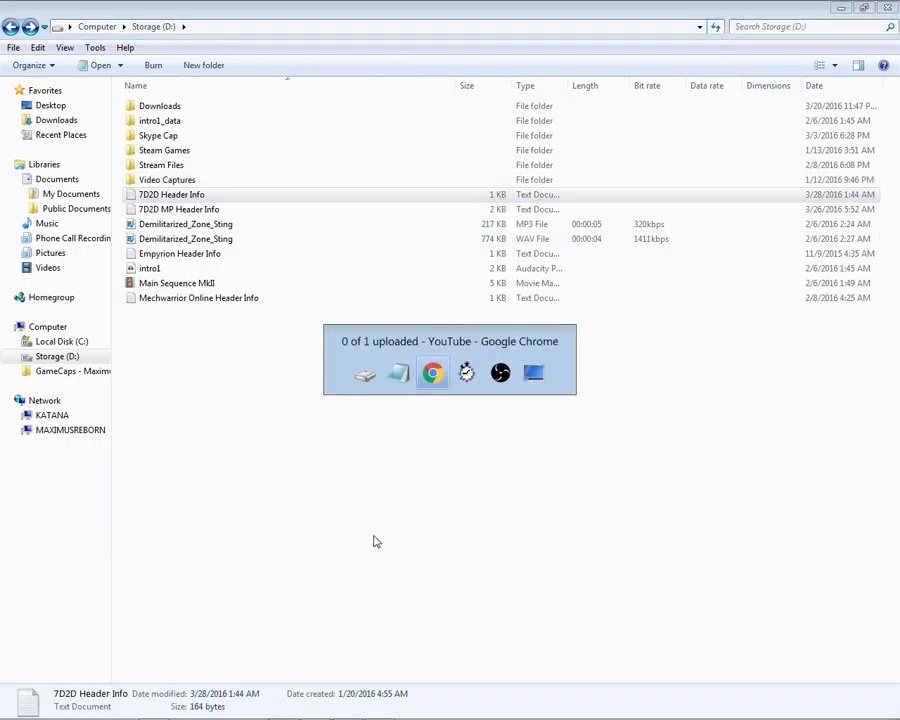
right_click(364, 298)
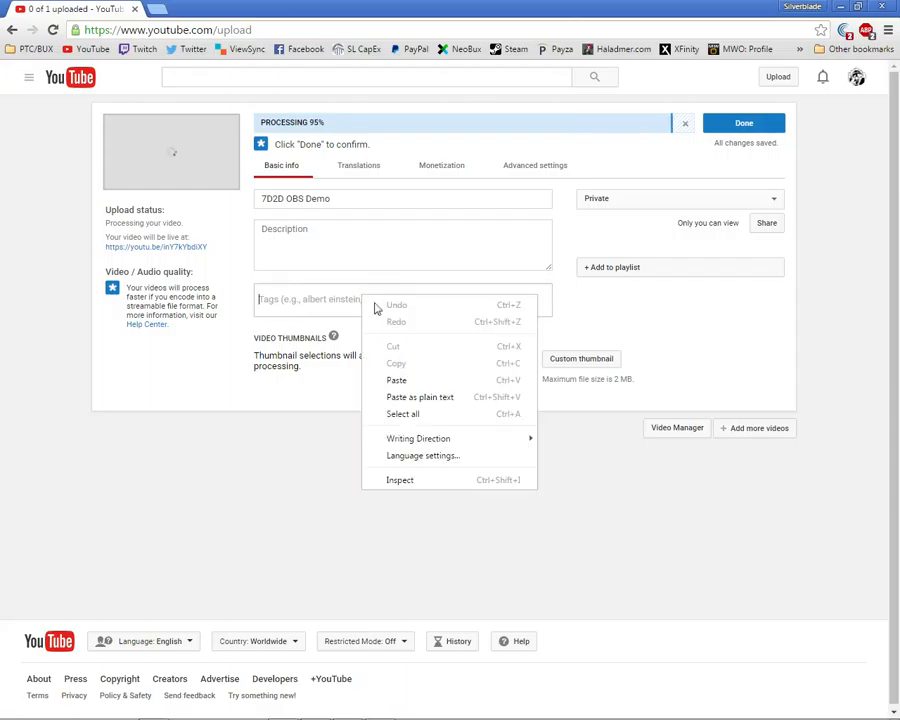
left_click(408, 380)
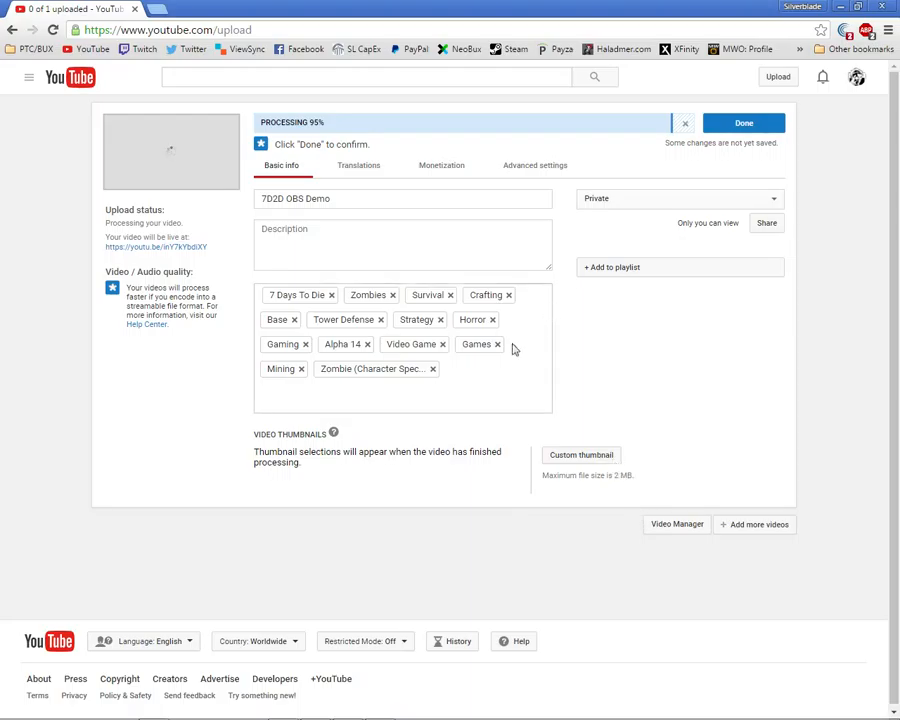
Upload the screen1 image from the 7D2D OBS Demo folder as the video's custom thumbnail, retrying the upload as needed.
left_click(570, 459)
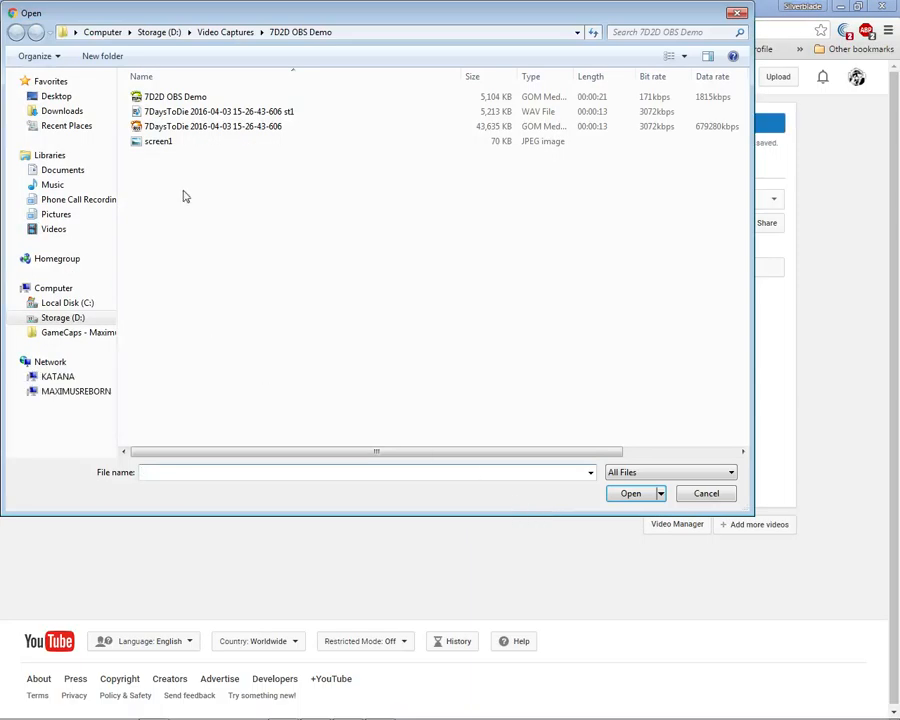
left_click(166, 142)
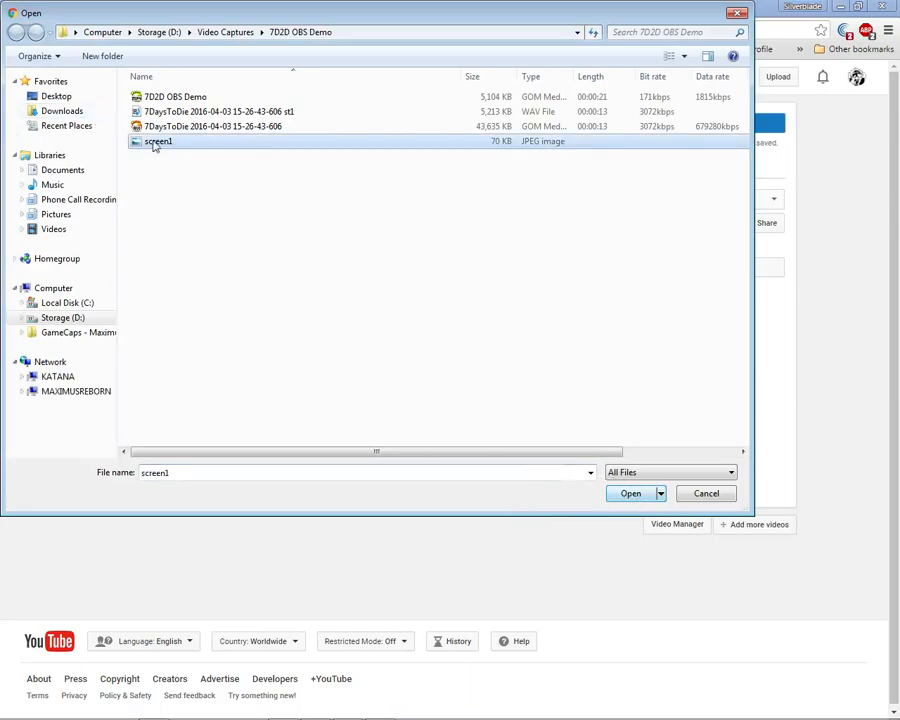
left_click(616, 491)
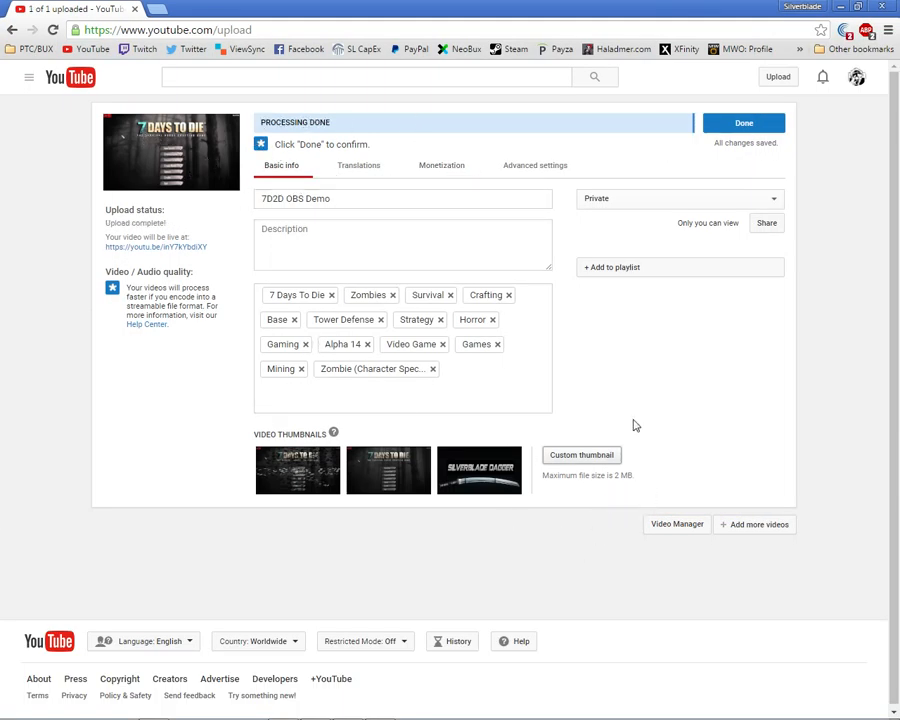
left_click(587, 460)
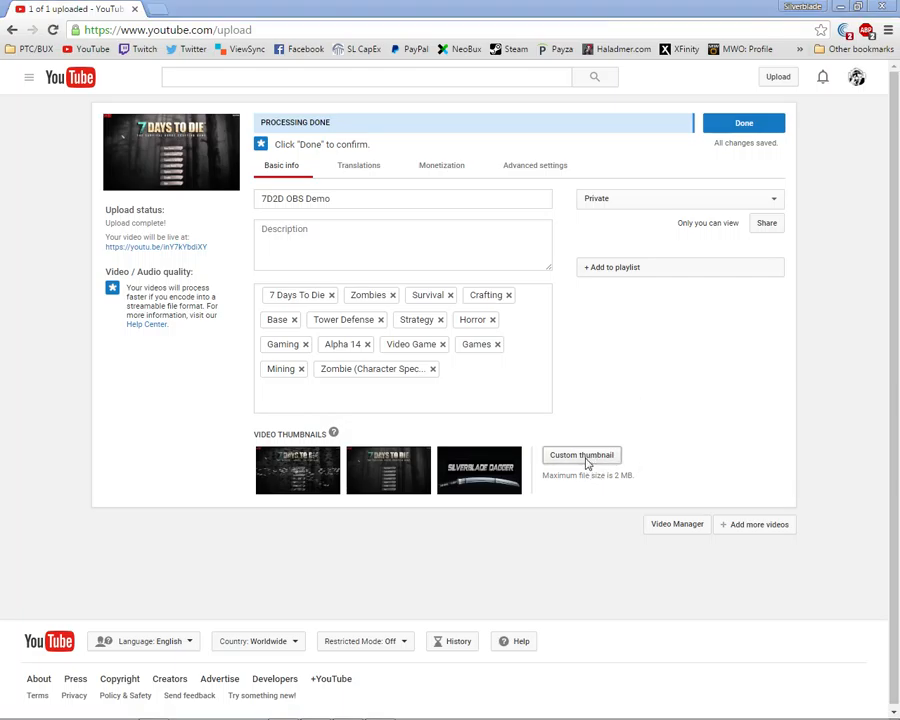
double_click(172, 144)
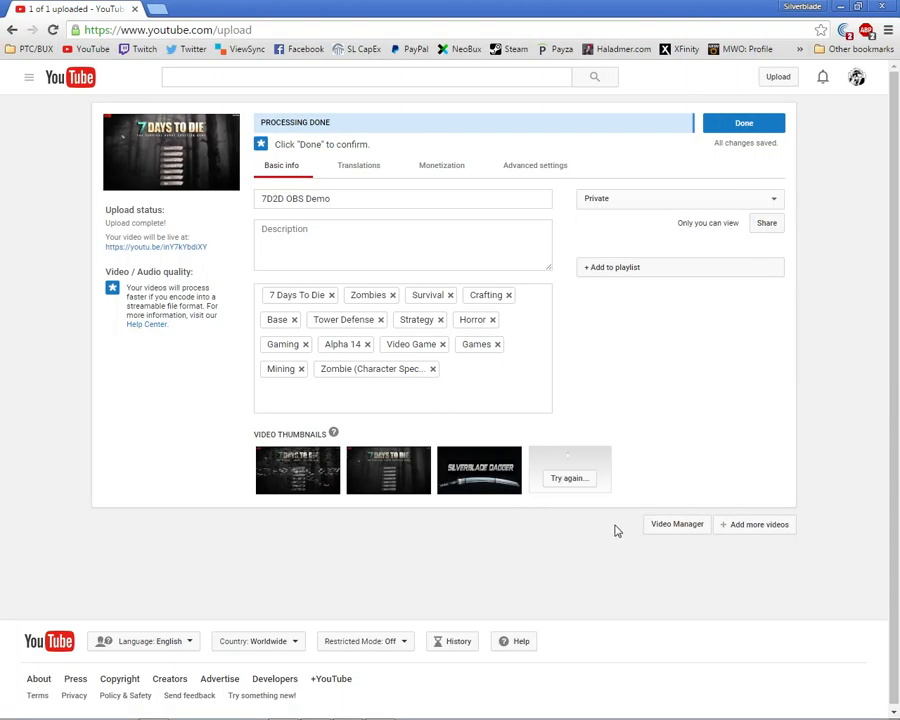
left_click(576, 481)
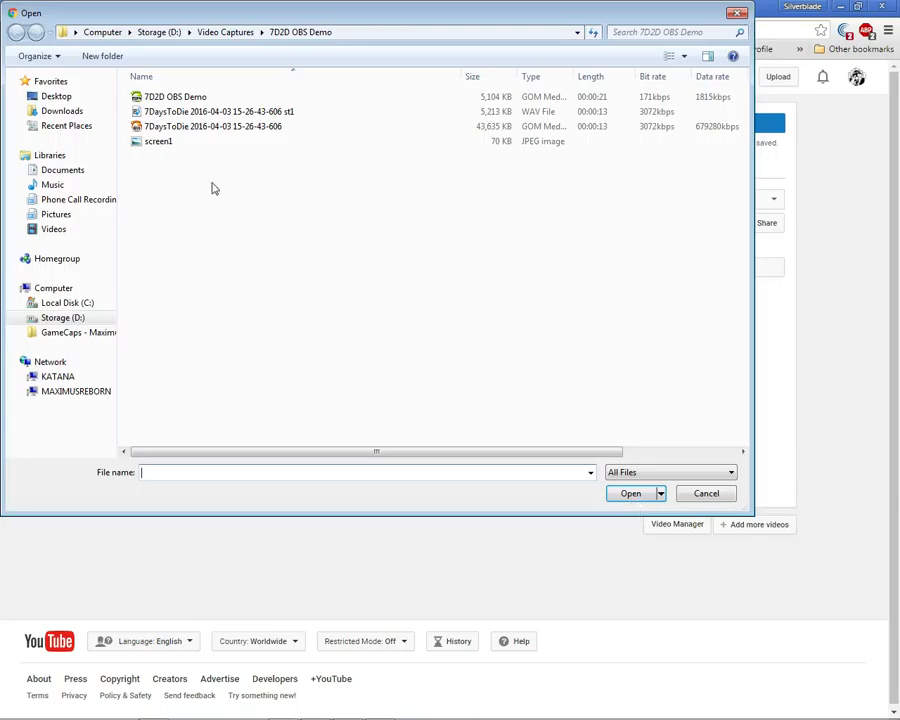
left_click(190, 142)
left_click(627, 497)
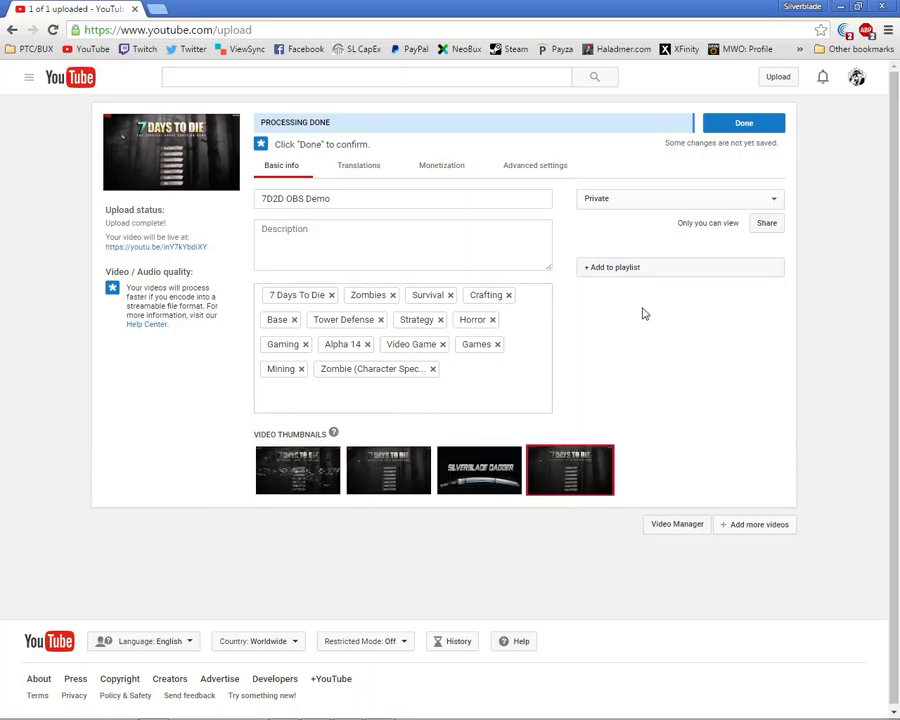
Switch the video's privacy to Scheduled, look through the publishing date and time choices, and restore it to Private.
left_click(612, 201)
left_click(606, 248)
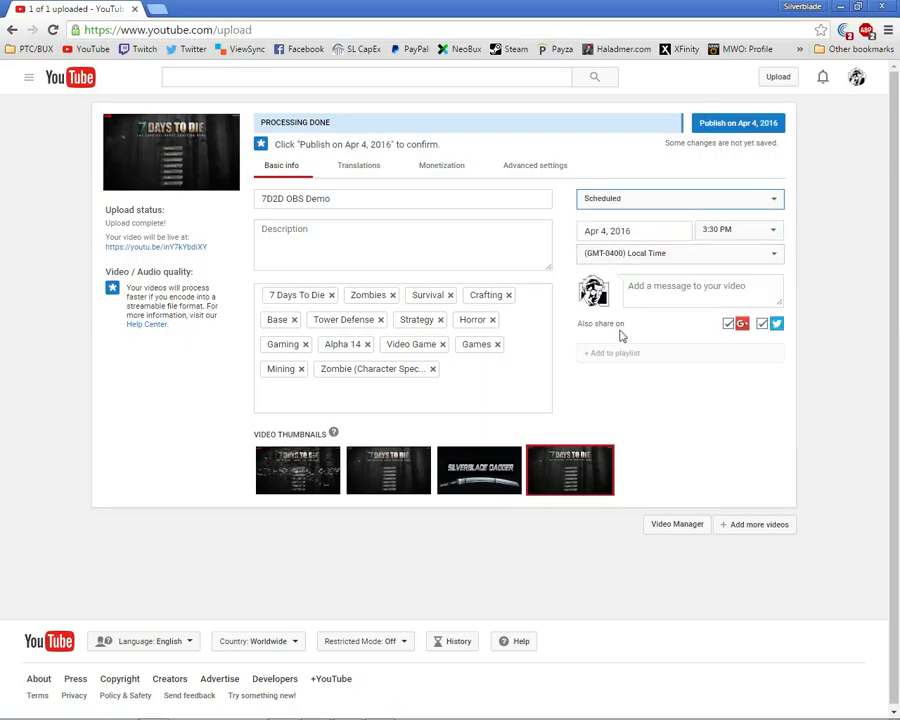
left_click(634, 231)
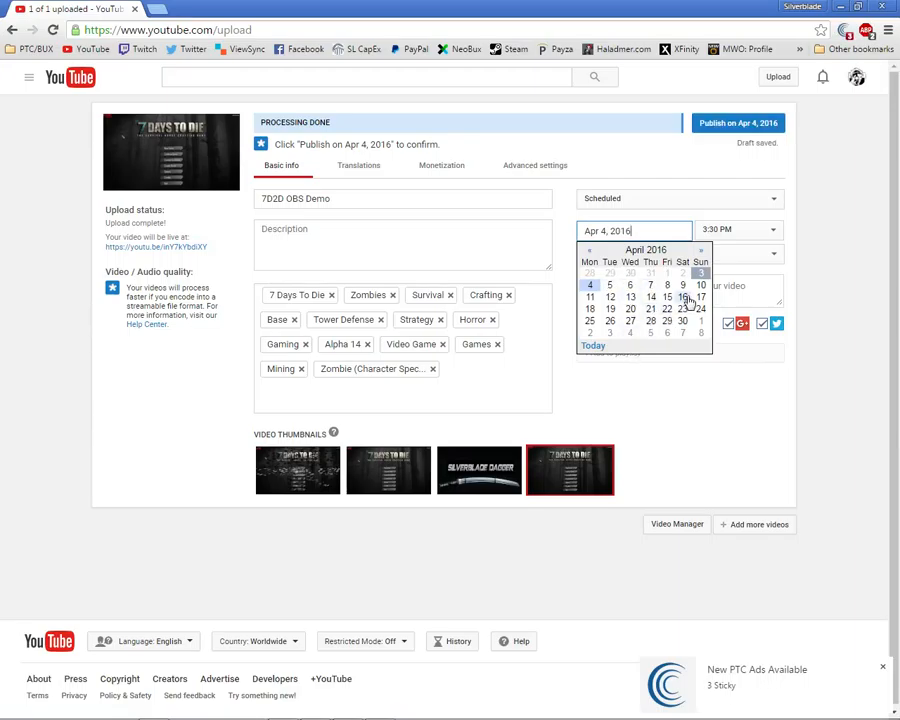
left_click(771, 257)
left_click(727, 232)
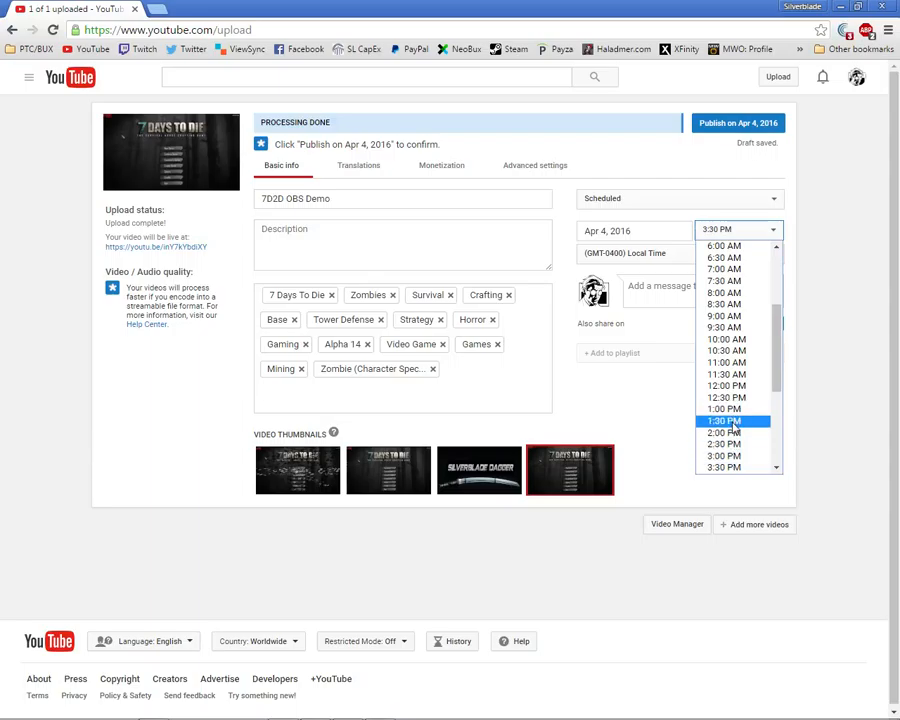
left_click(657, 199)
left_click(648, 240)
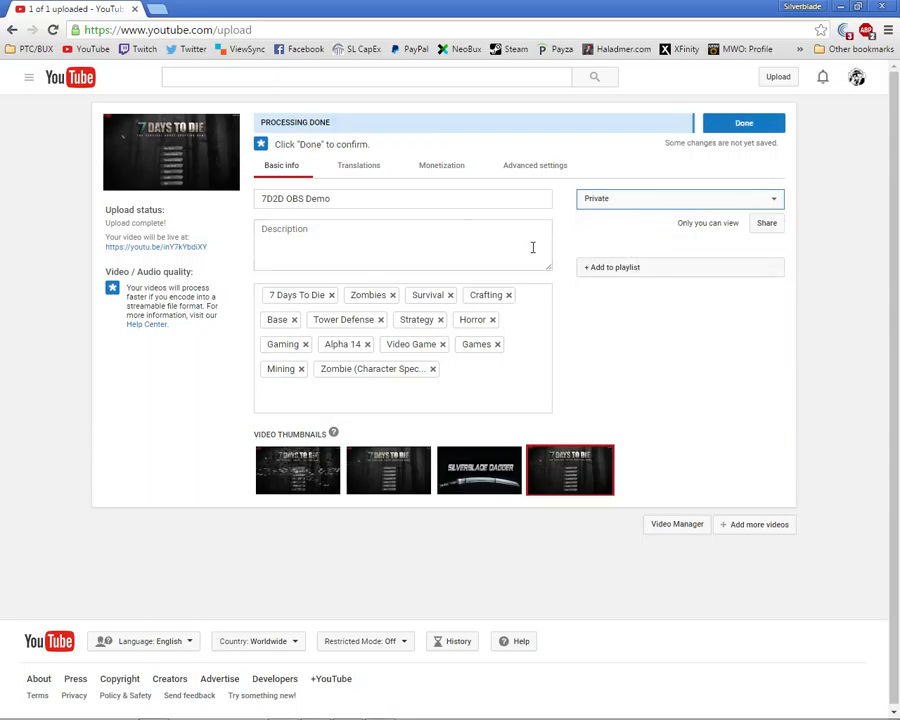
Set the video's game title to 7 Days to Die in the advanced settings.
left_click(536, 168)
left_click(590, 252)
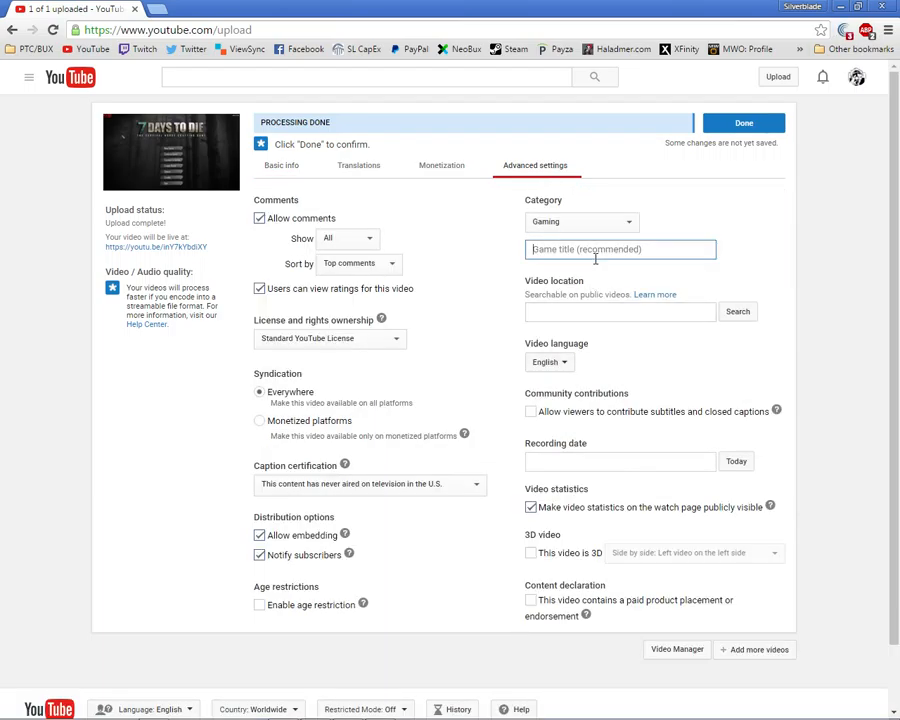
type("7 Da")
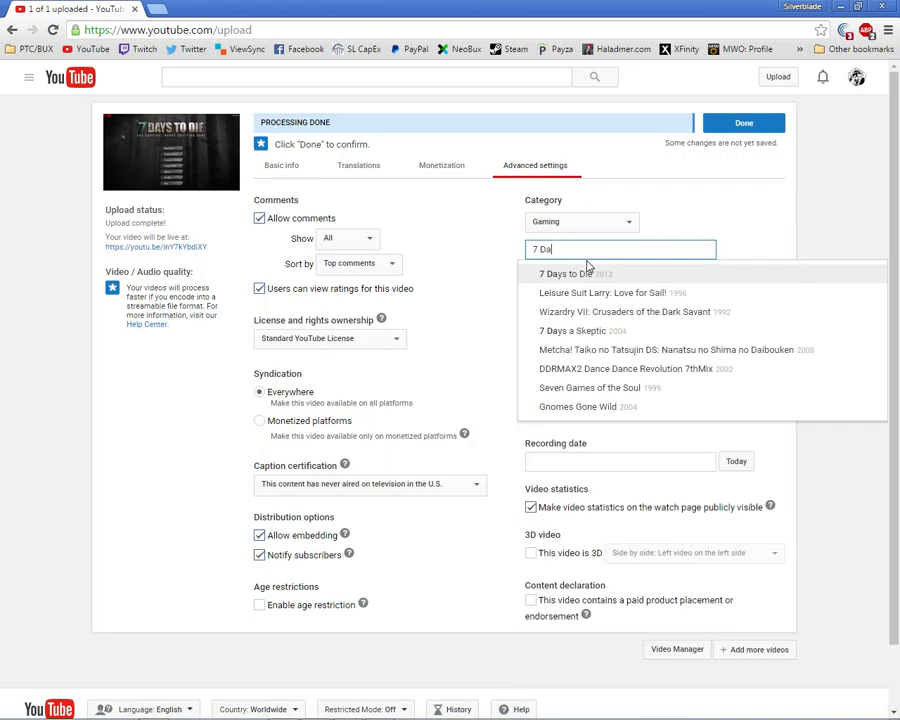
left_click(583, 274)
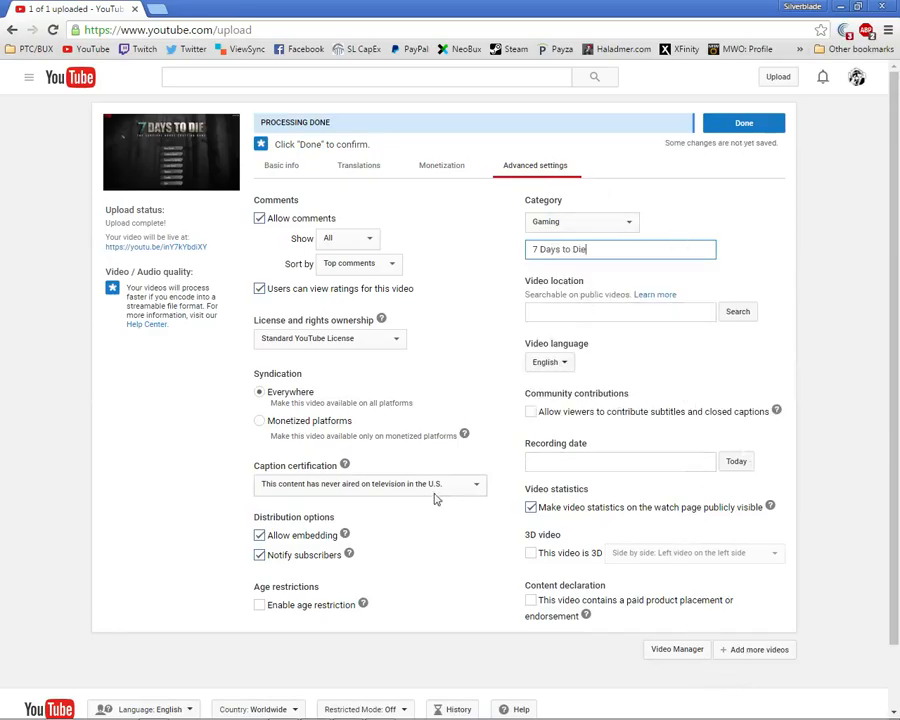
Switch to Windows Explorer, examine the file names in the S04-E10 POIs On The Way Home folder under Video Captures, and close the window.
key("alt+Tab")
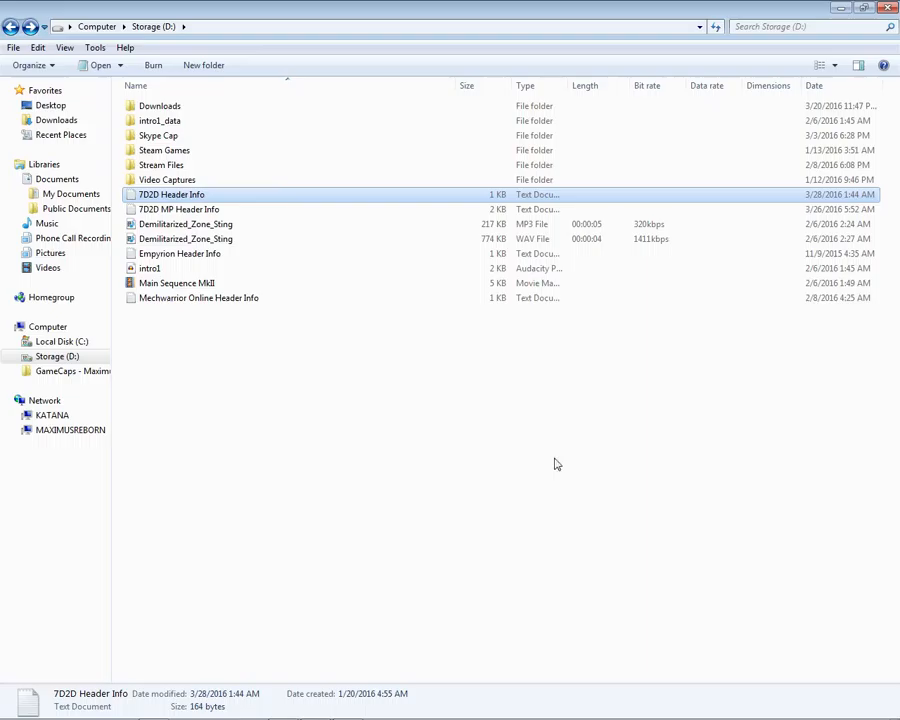
double_click(213, 178)
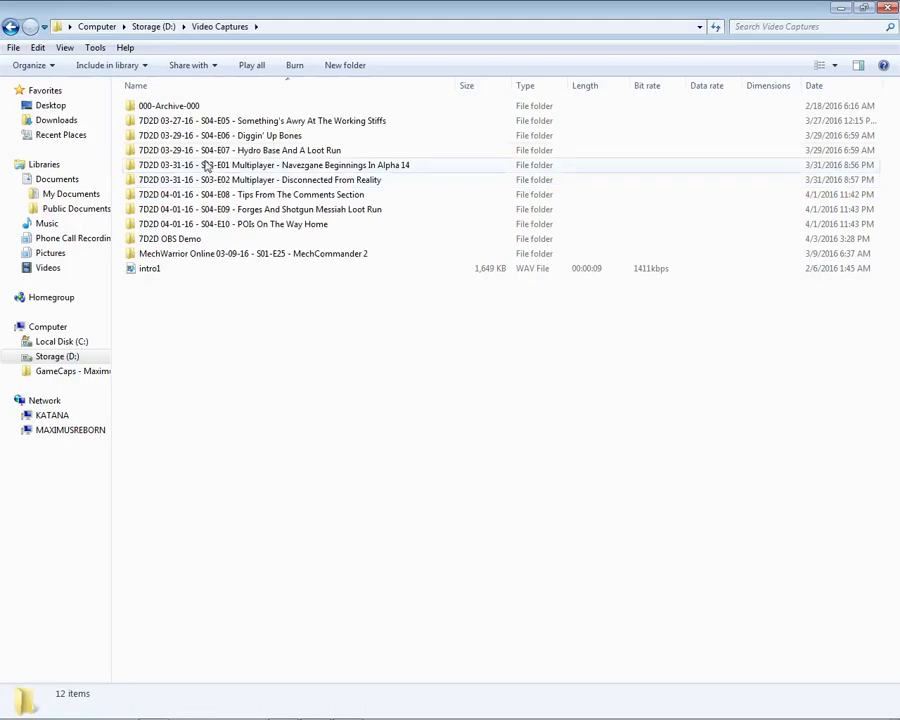
double_click(297, 224)
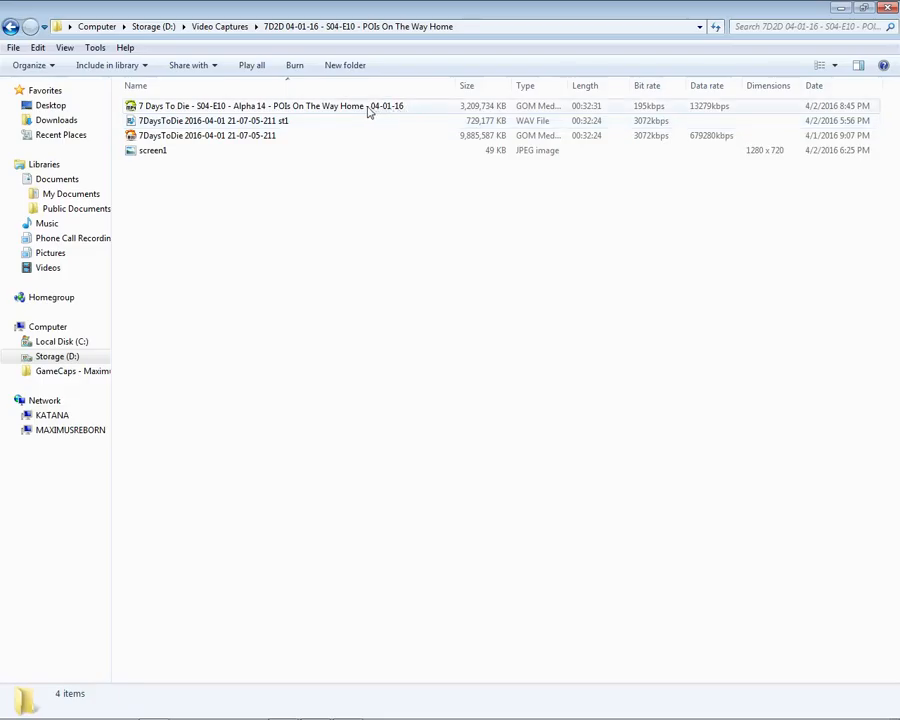
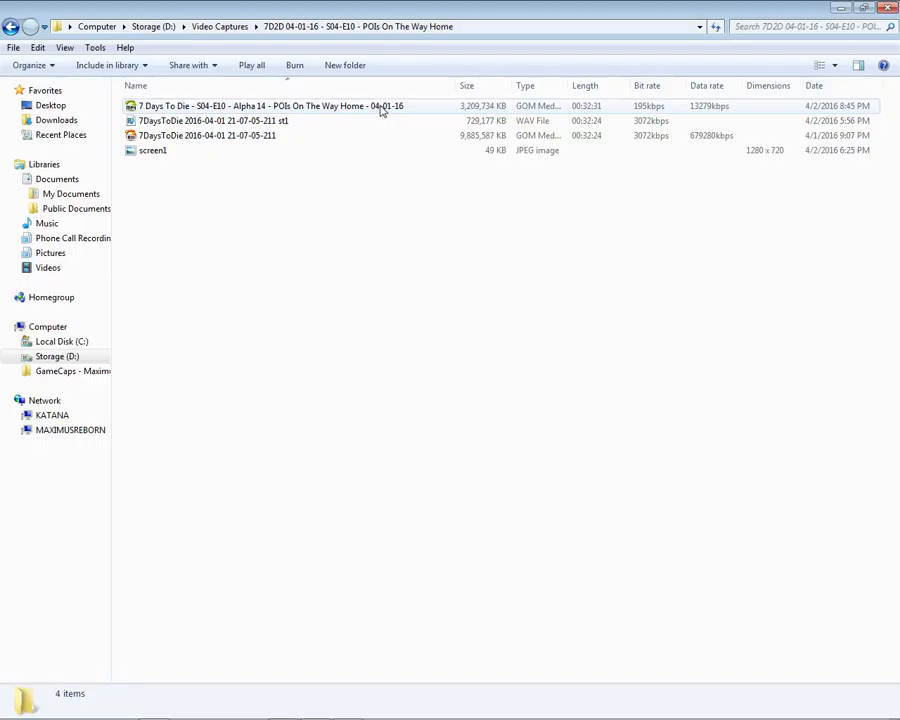
left_click(886, 8)
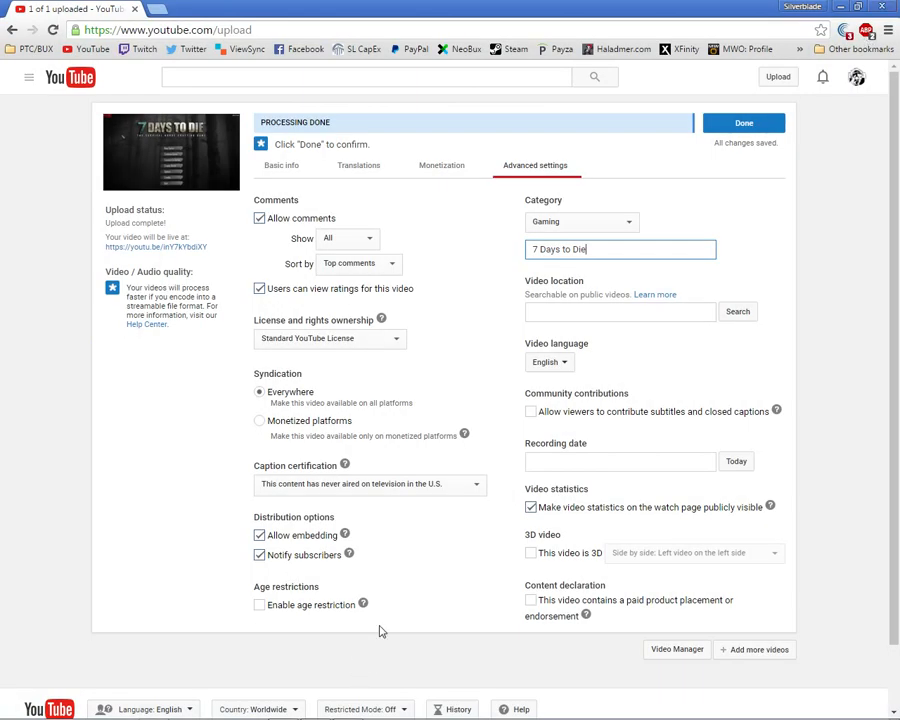
Set the recording date to April 3, 2016 and sort the video's comments by Newest first.
left_click(615, 461)
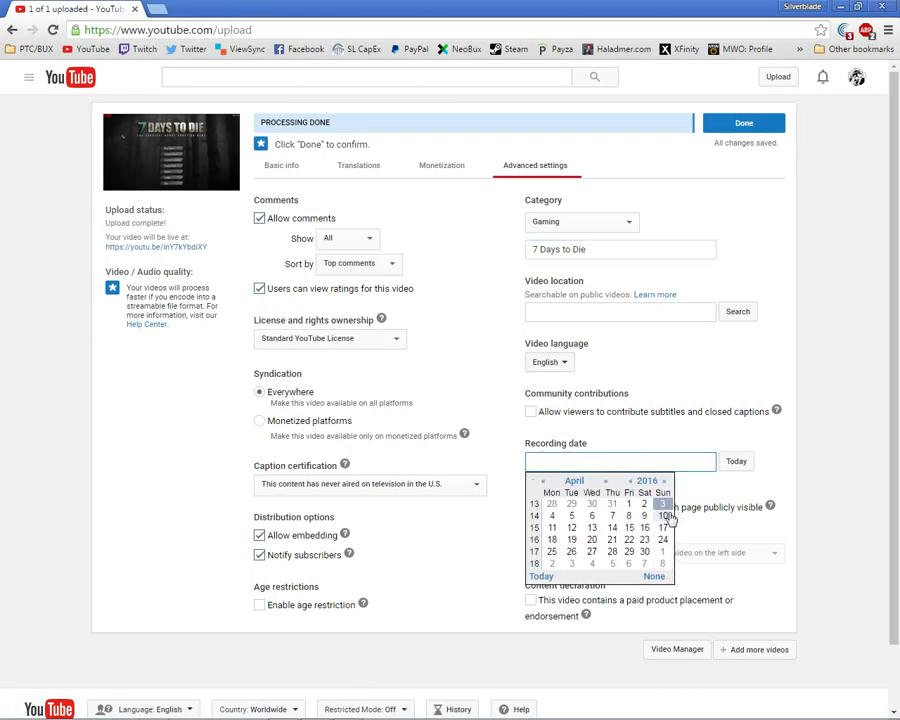
left_click(742, 464)
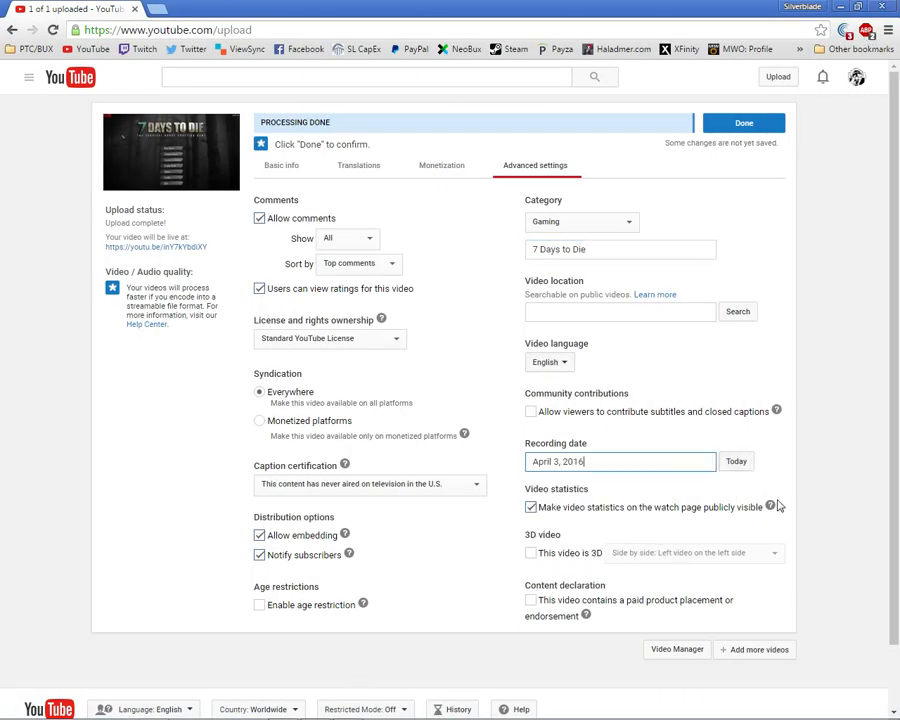
left_click(696, 461)
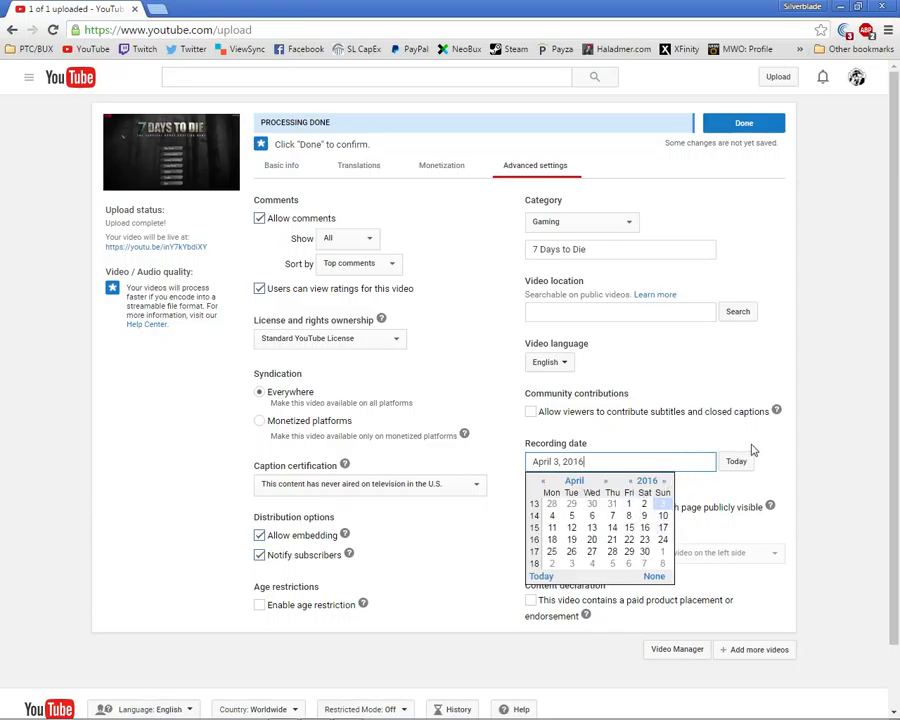
left_click(455, 289)
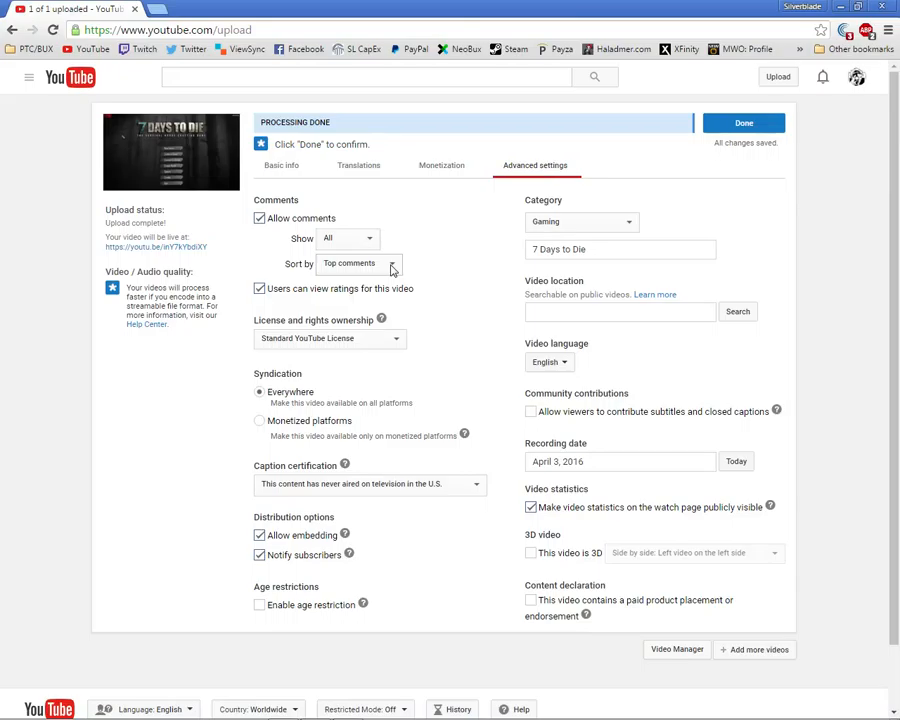
left_click(391, 268)
left_click(394, 291)
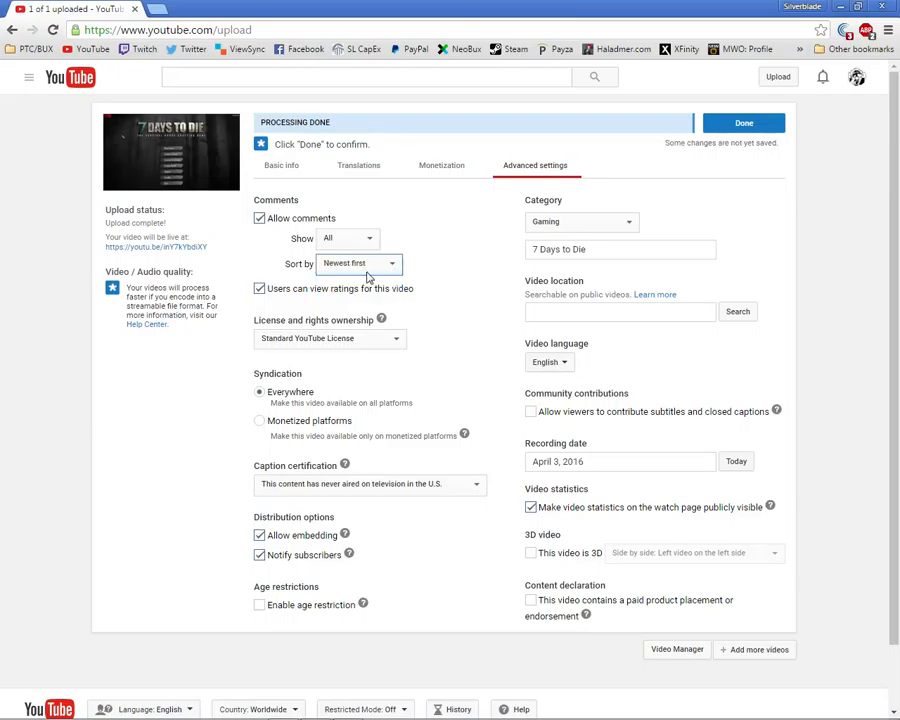
Return to the video's basic info and enter "Description Goes here." as the description.
left_click(442, 168)
left_click(358, 166)
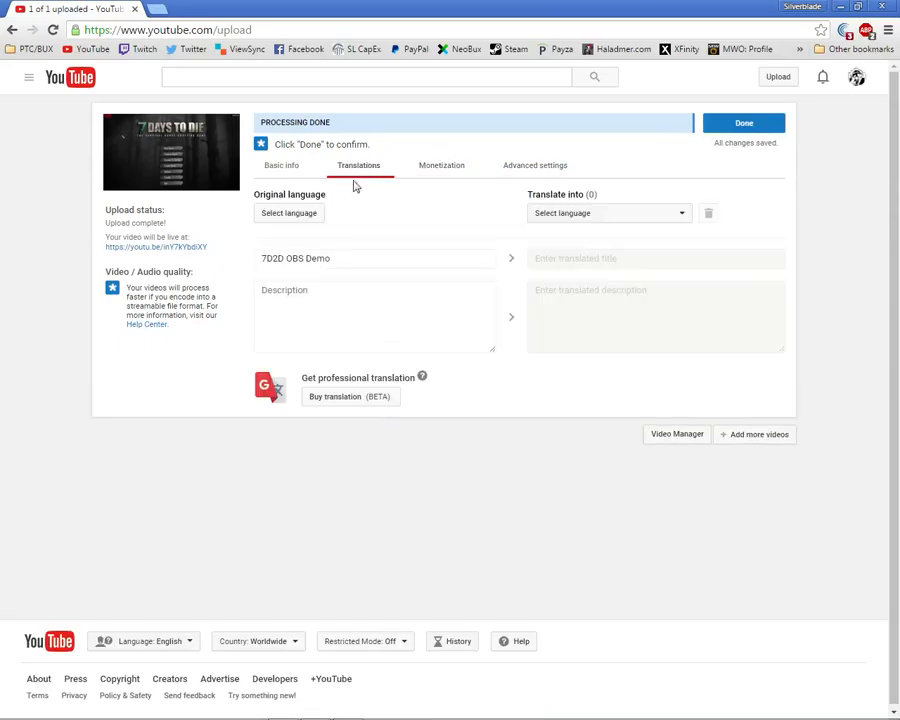
left_click(281, 167)
left_click(391, 238)
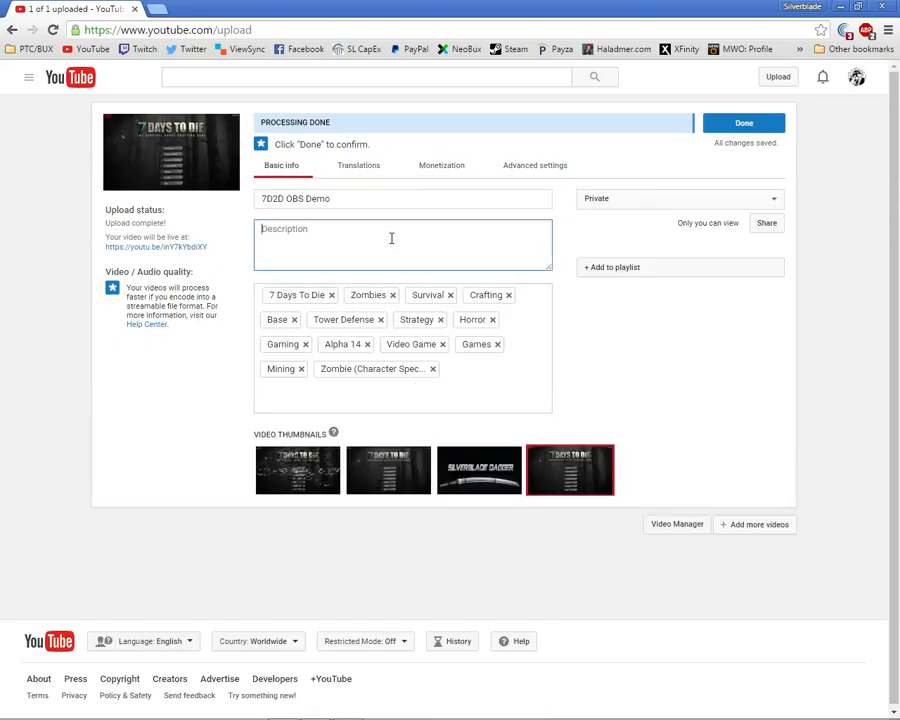
type("Description Goes here.")
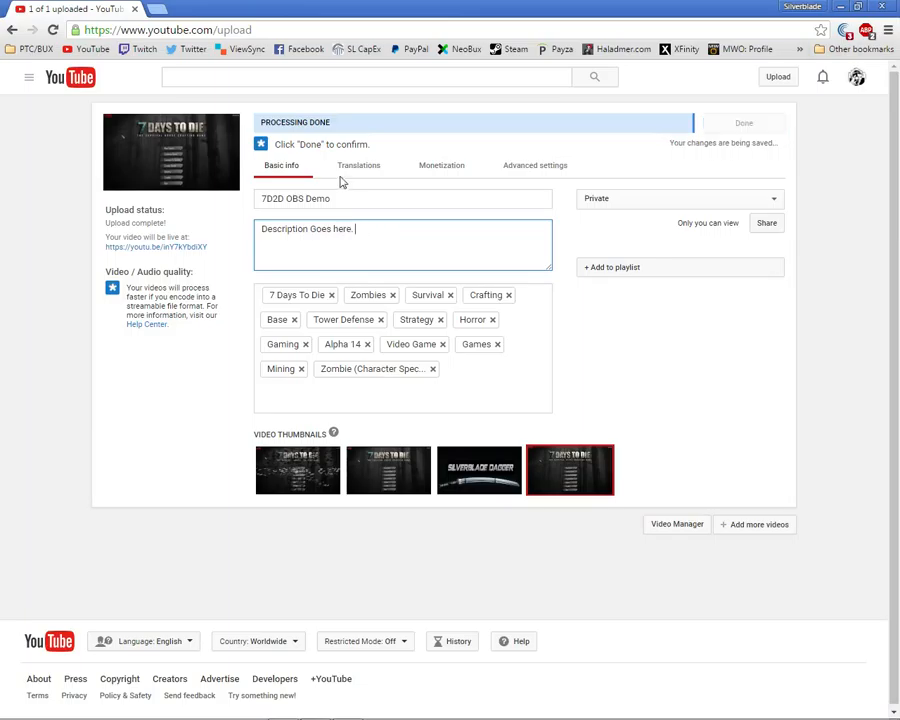
Switch to Windows Explorer and review the episode folder names in Video Captures on Storage (D:).
left_click(350, 197)
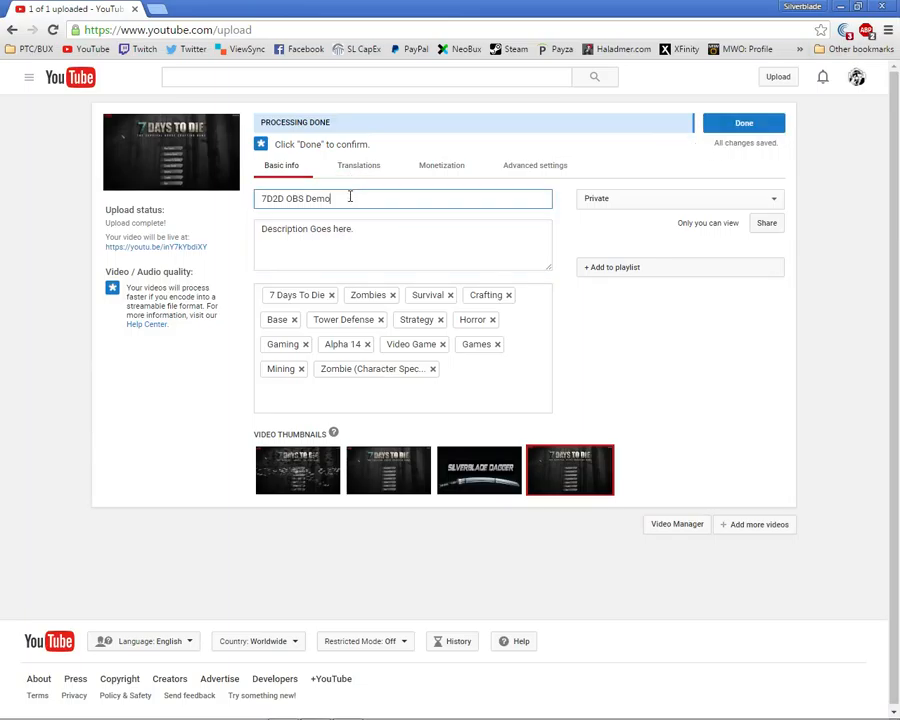
key("alt+Tab")
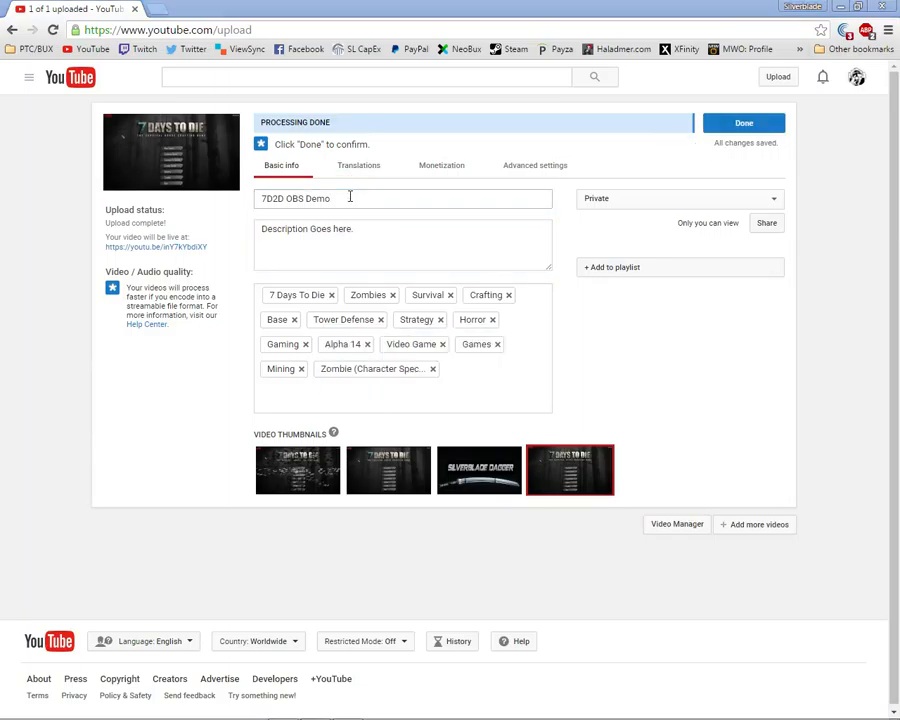
key("alt+Tab")
key("alt+Tab")
key("alt+Tab")
key("alt+Tab")
key("alt+Tab")
key("alt+Tab")
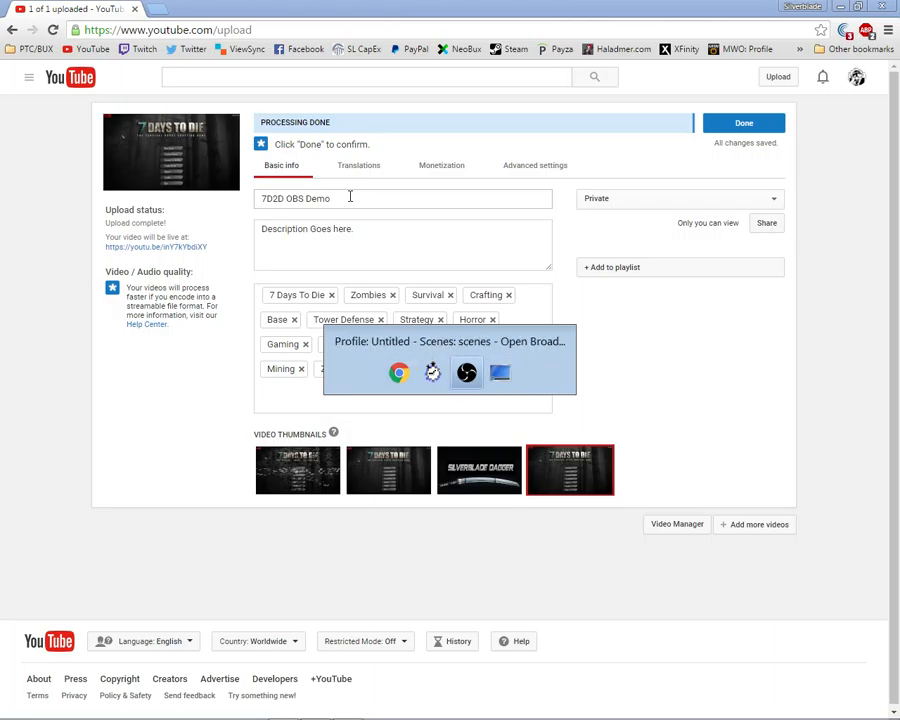
key("alt+Tab")
double_click(371, 134)
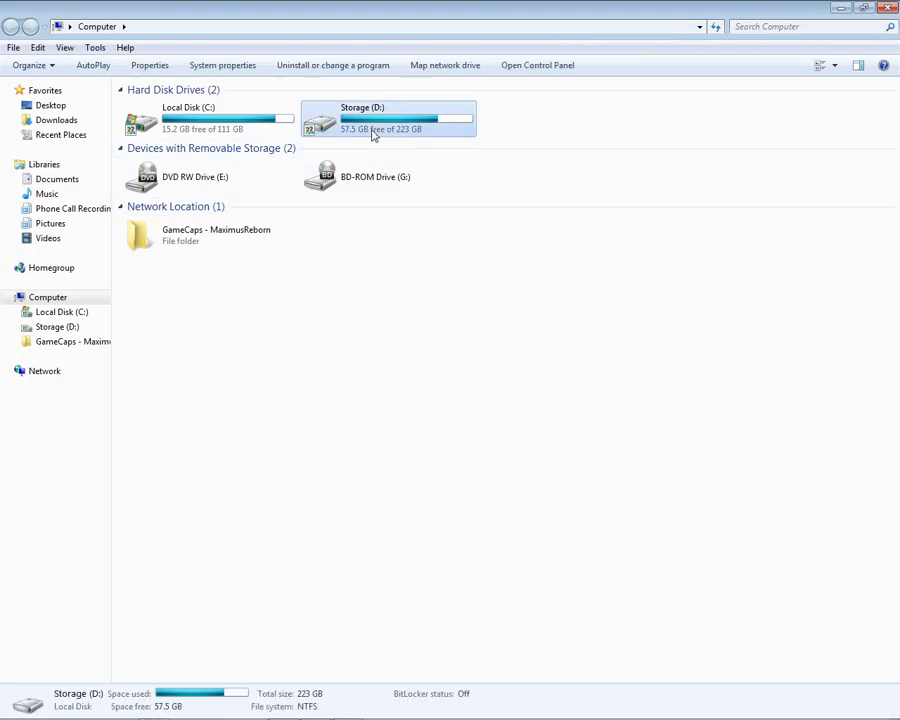
double_click(190, 182)
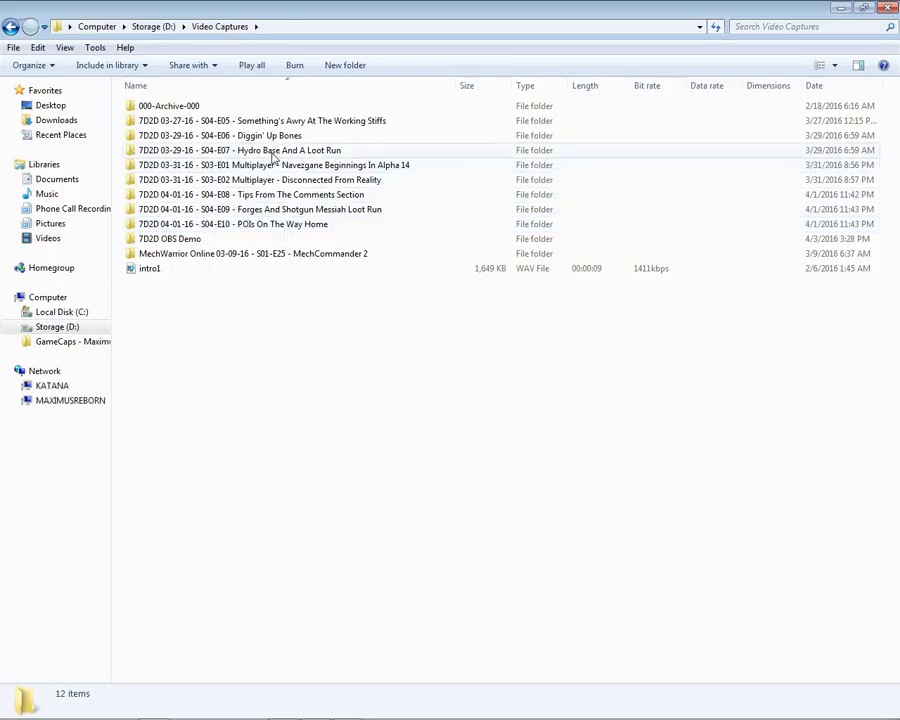
Return to Chrome and change the video's title to "7D2D: OBS Demo - 04-03-16".
key("alt+Tab")
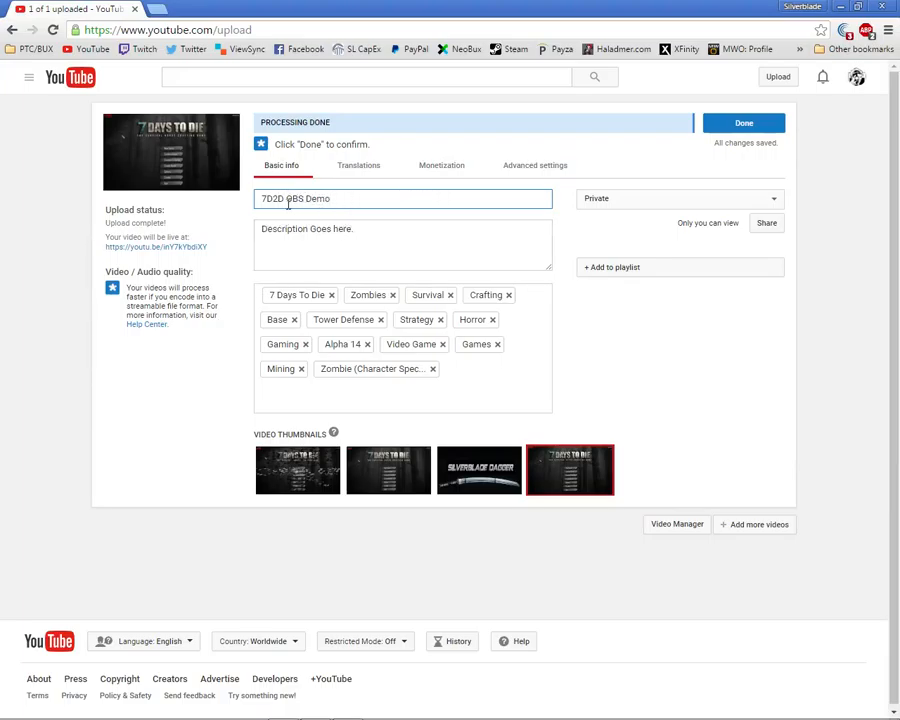
key("BackSpace")
key("BackSpace")
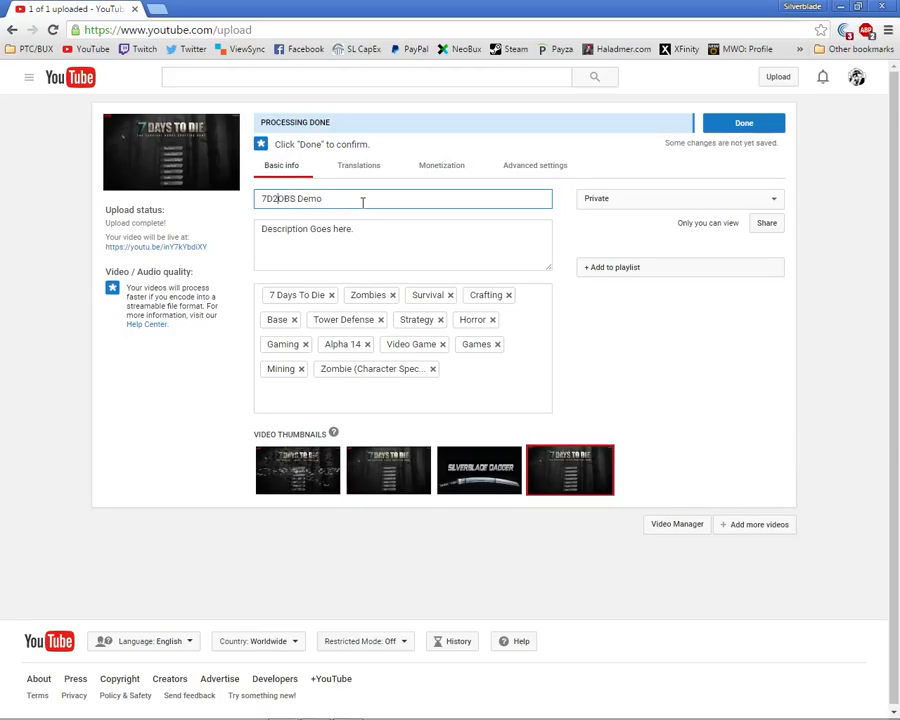
key("BackSpace")
type("D:")
key("Right")
key("Right")
key("Right")
key("Right")
key("Right")
type("- 04-03-16")
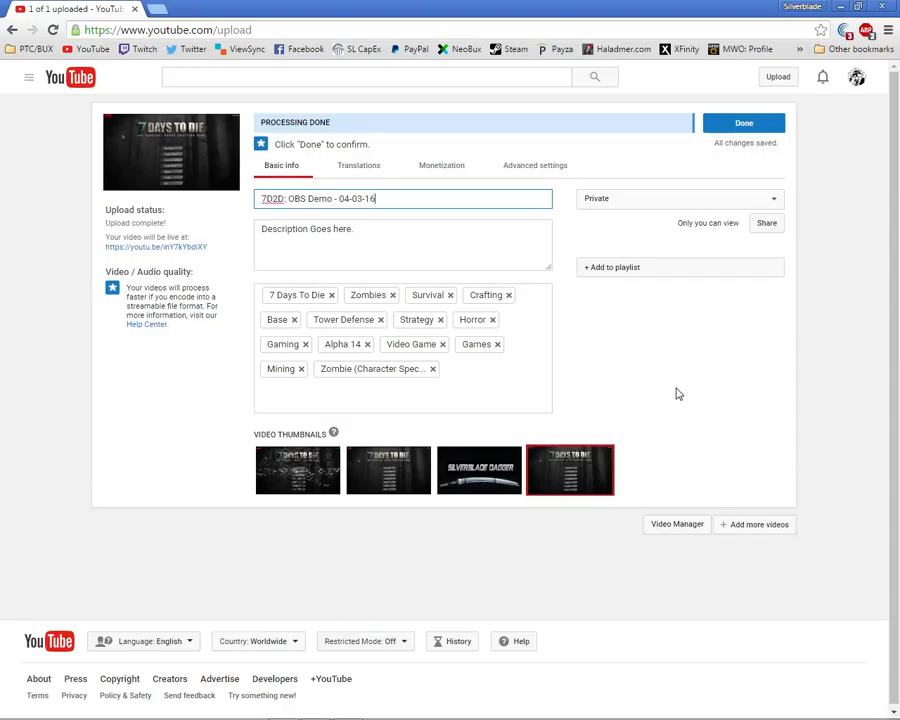
Finalize the upload and view the demo video's info and settings from the Video Manager, returning to the video list.
left_click(741, 126)
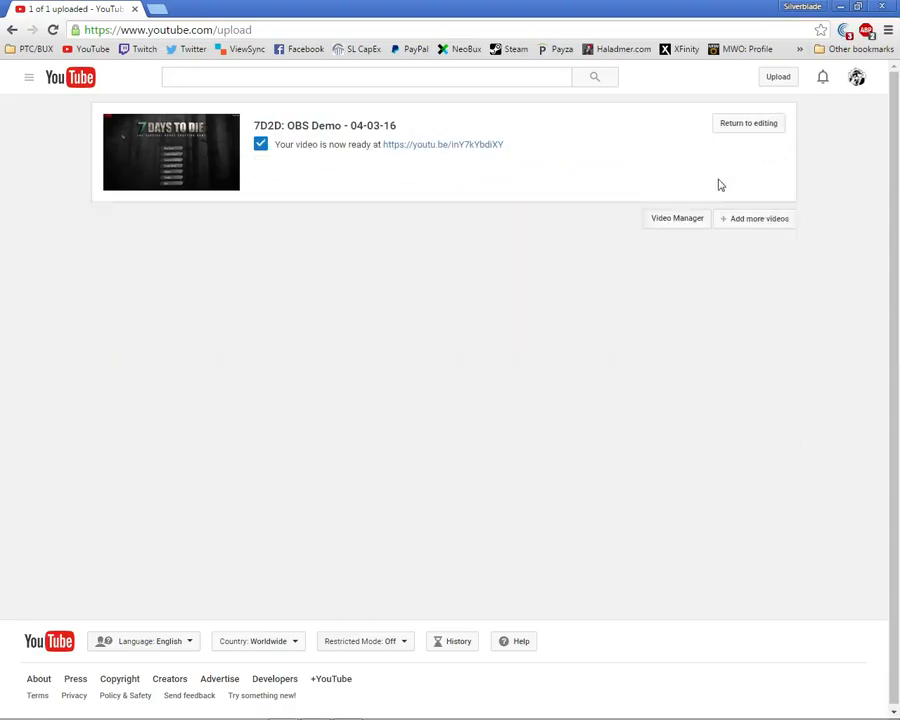
left_click(677, 218)
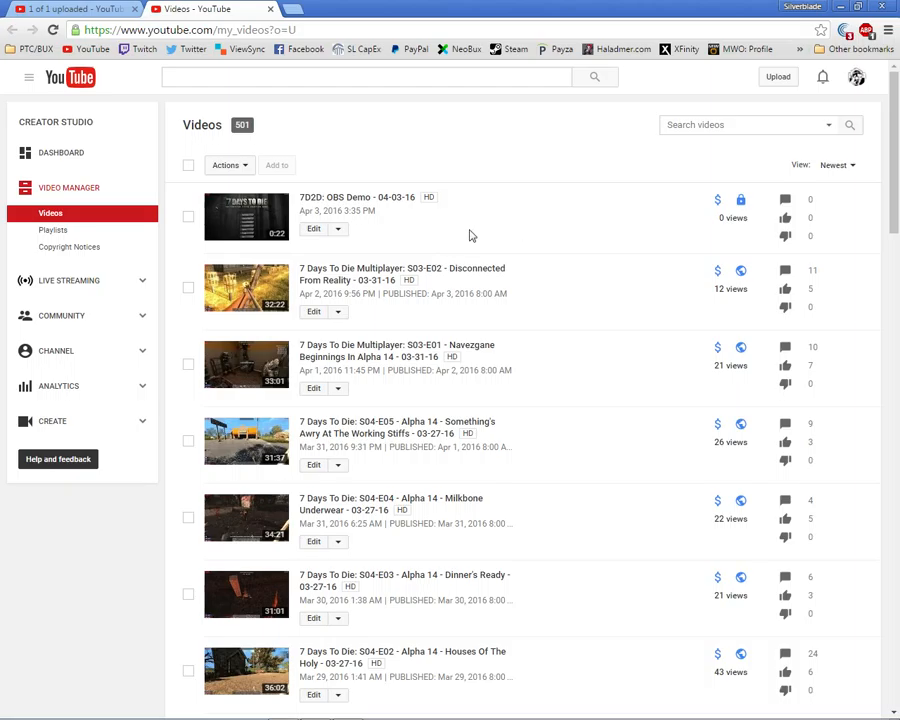
left_click(315, 236)
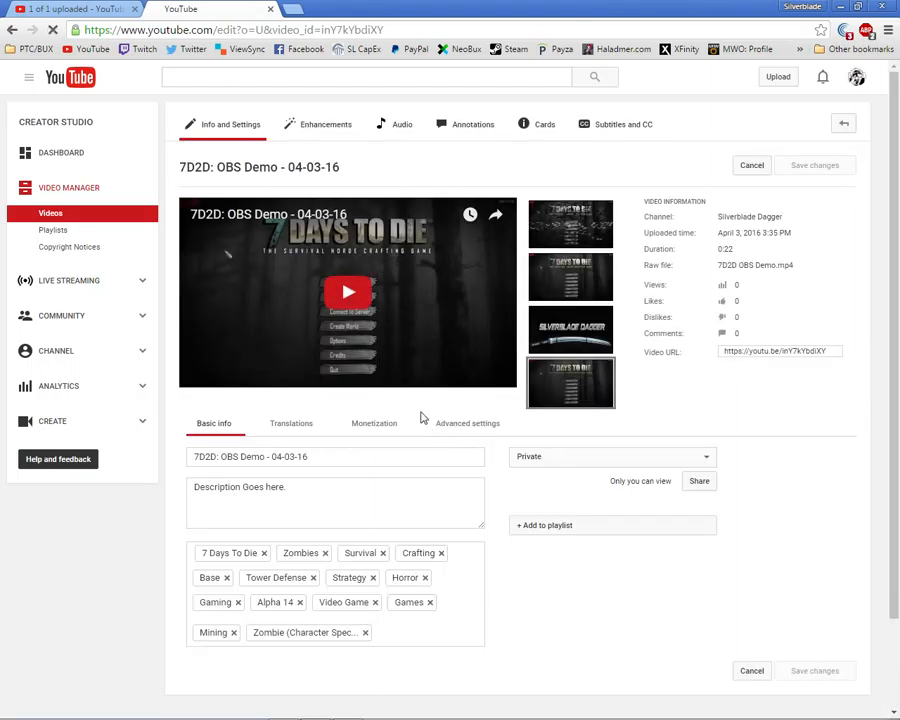
left_click(12, 29)
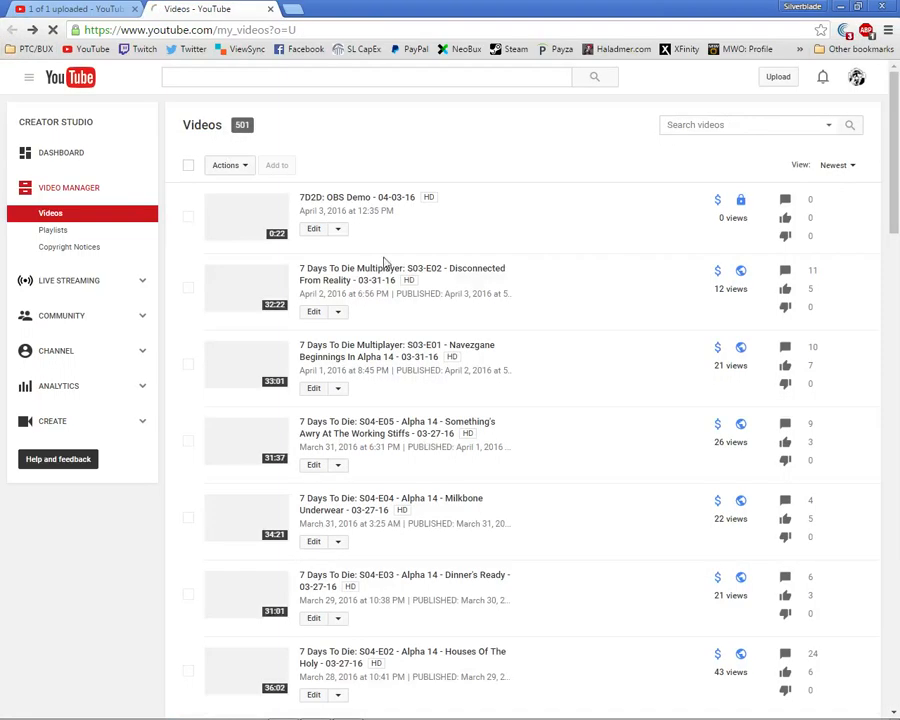
Delete the video "7D2D: OBS Demo - 04-03-16" from the Video Manager.
left_click(340, 230)
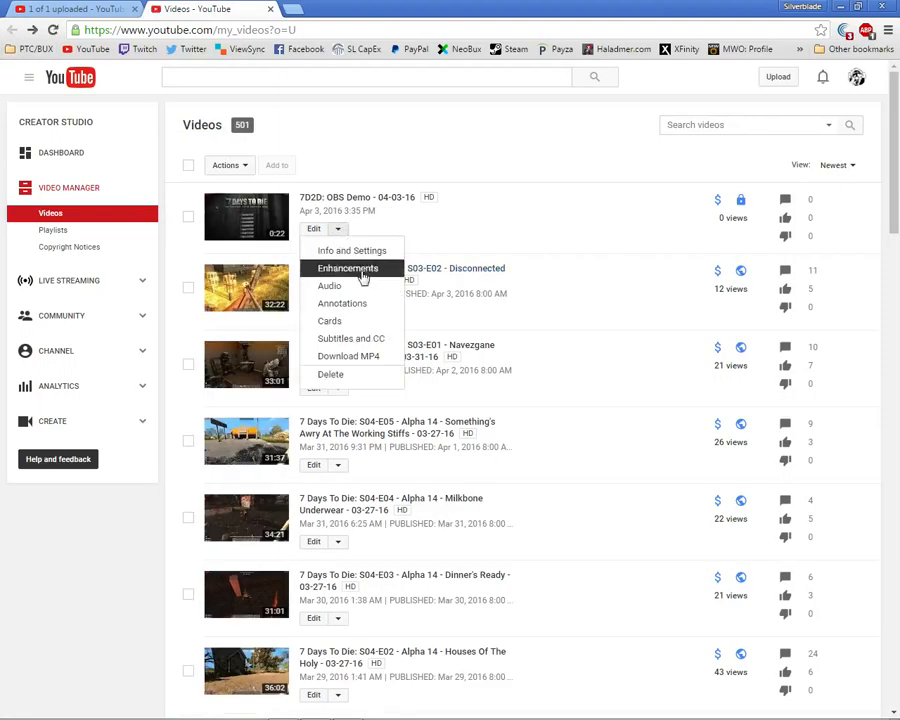
left_click(369, 373)
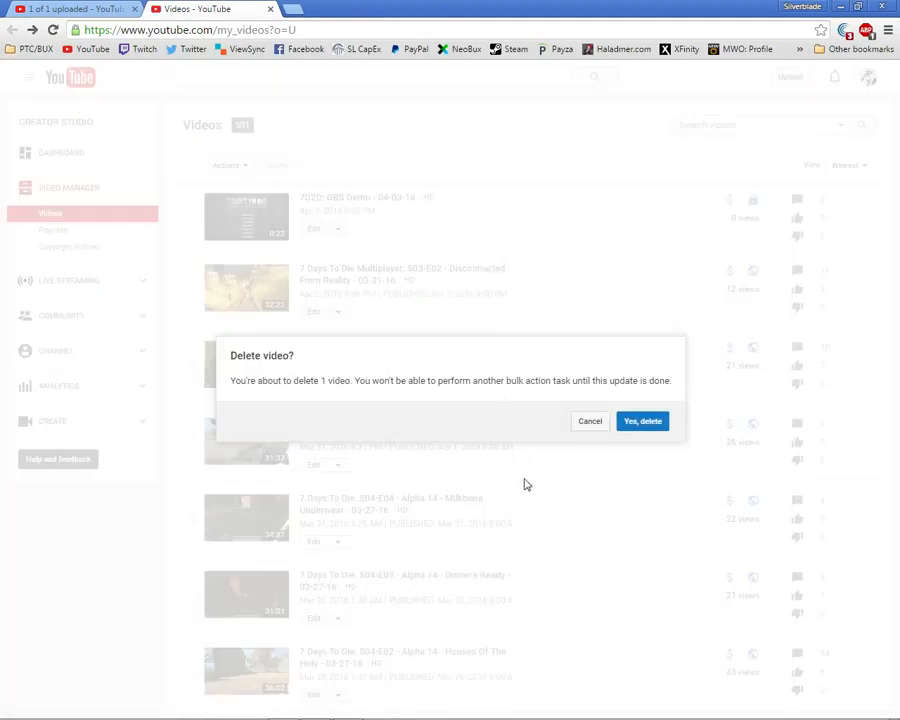
left_click(656, 425)
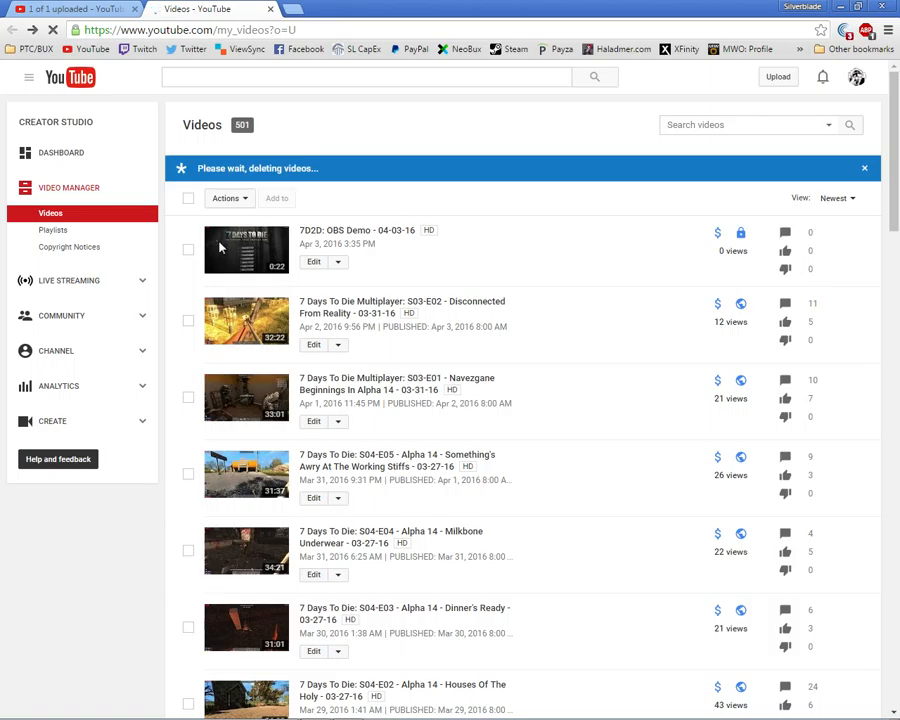
Leave the Video Manager for the YouTube home page and close Chrome.
left_click(208, 224)
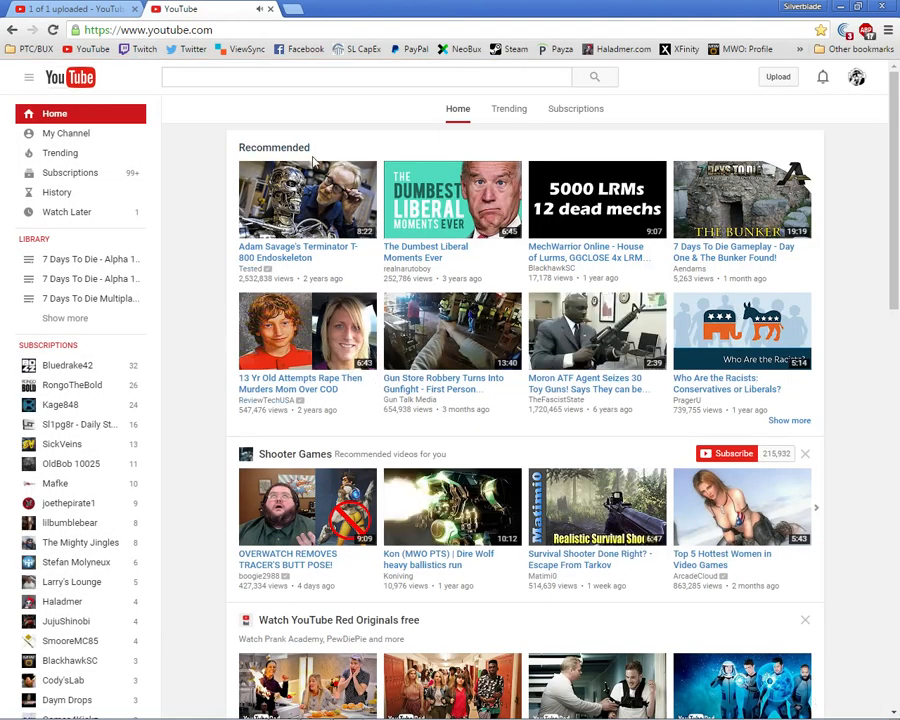
left_click(270, 9)
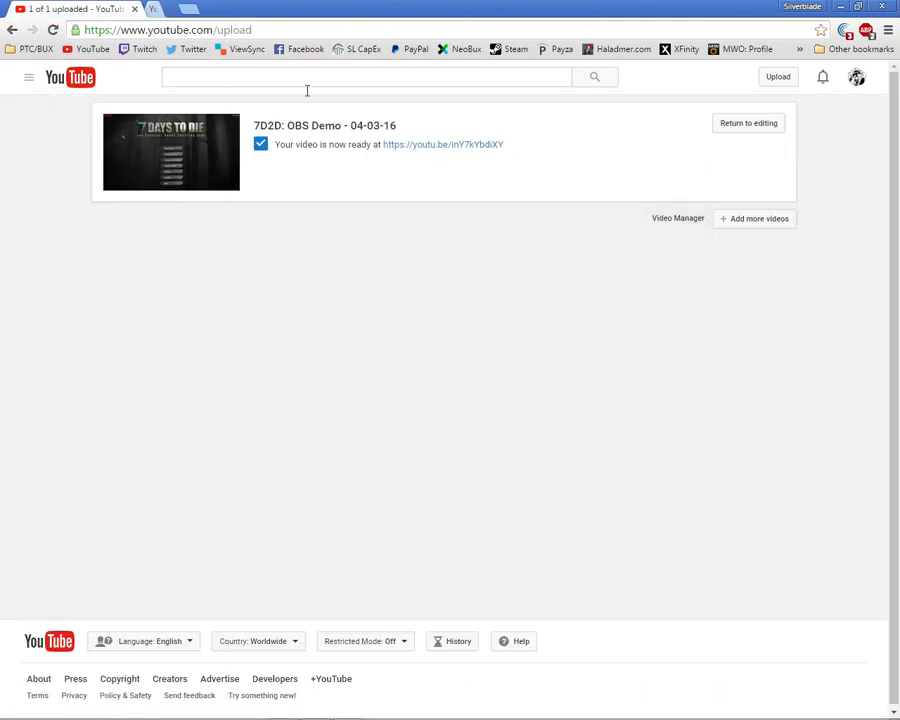
left_click(882, 7)
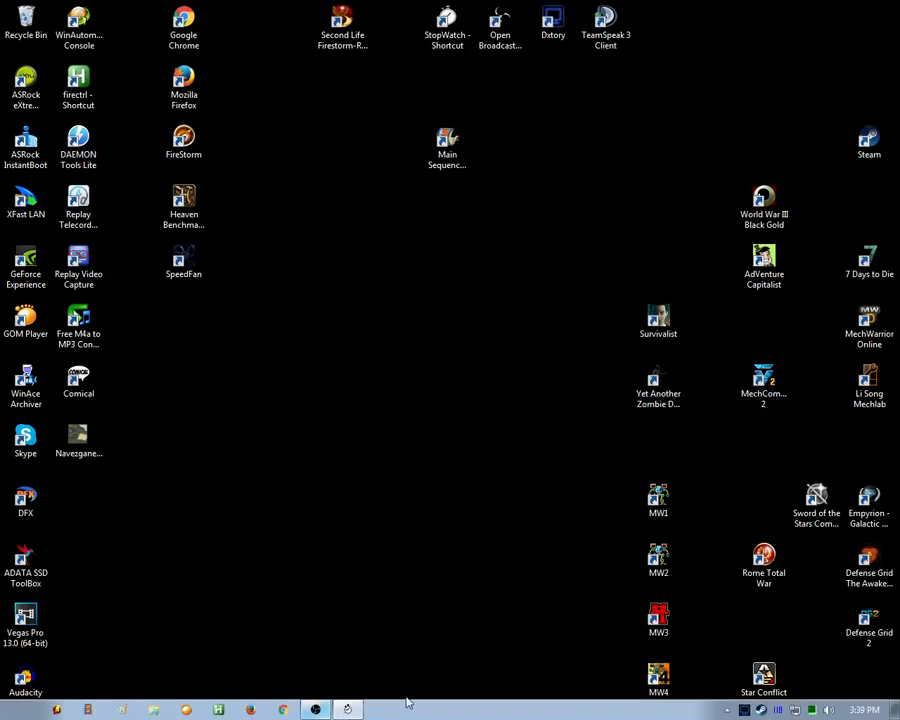
Switch to the Dxtory window and minimize Open Broadcaster Software.
left_click(348, 709)
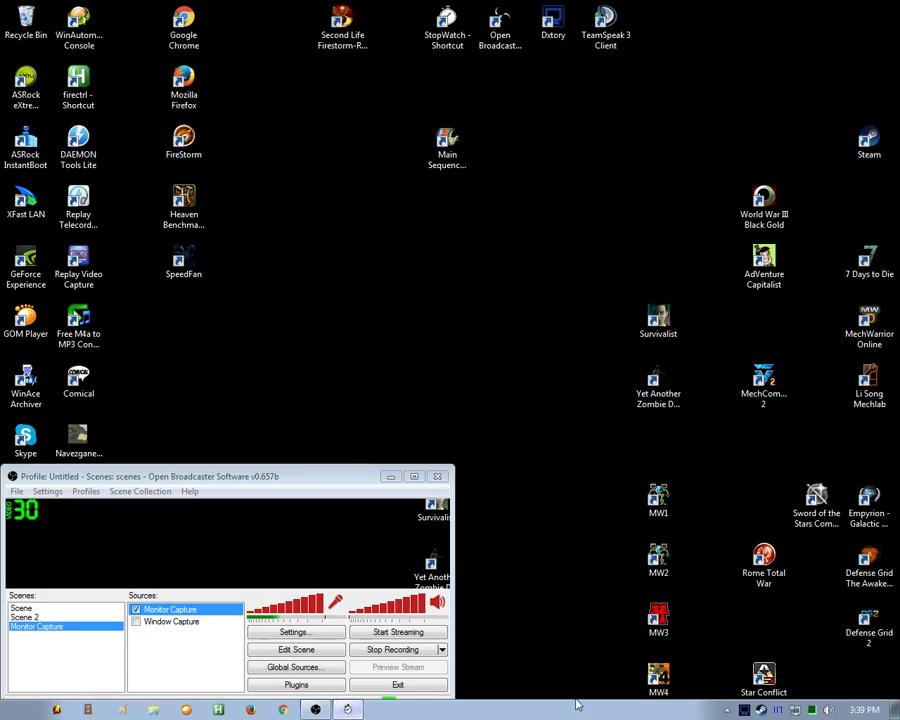
left_click(743, 710)
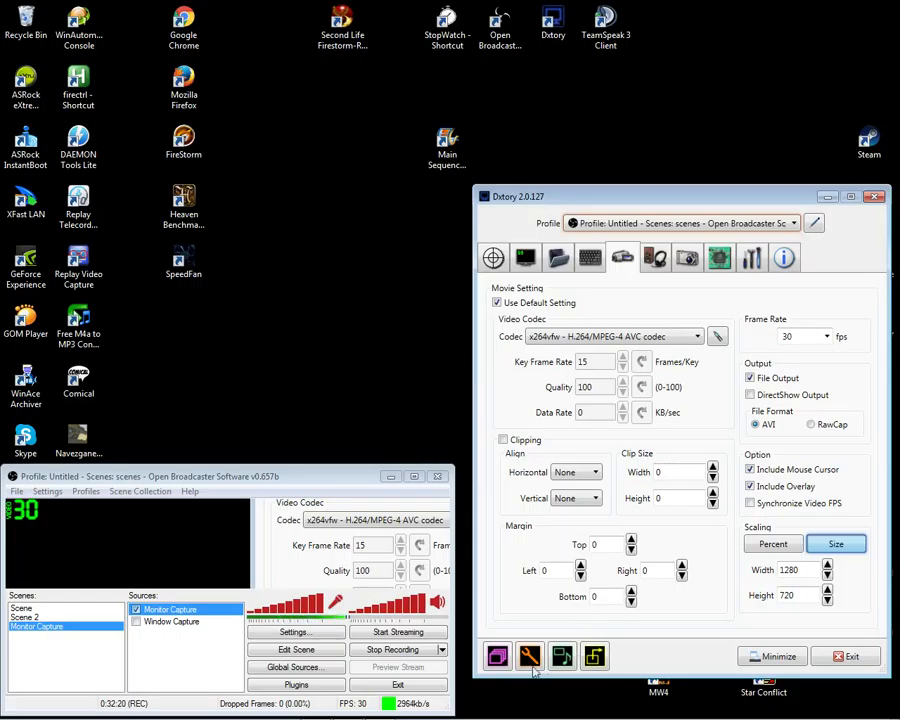
left_click(394, 481)
left_click(392, 478)
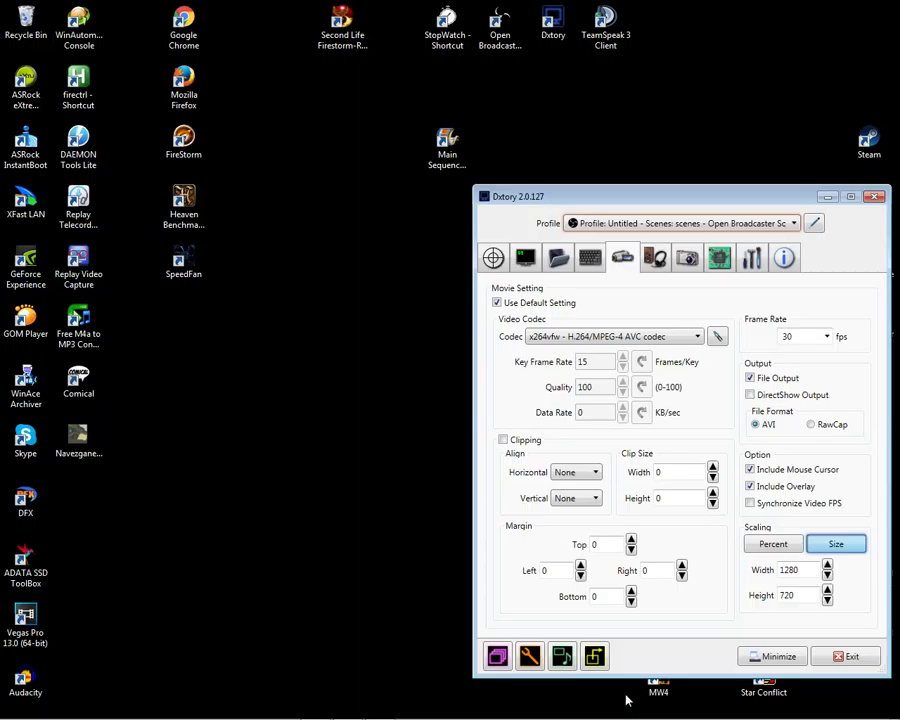
Open the 7D2D OBS Demo folder in Video Captures on Storage (D:) in Windows Explorer and check the recording's file options.
key("super+e")
double_click(388, 142)
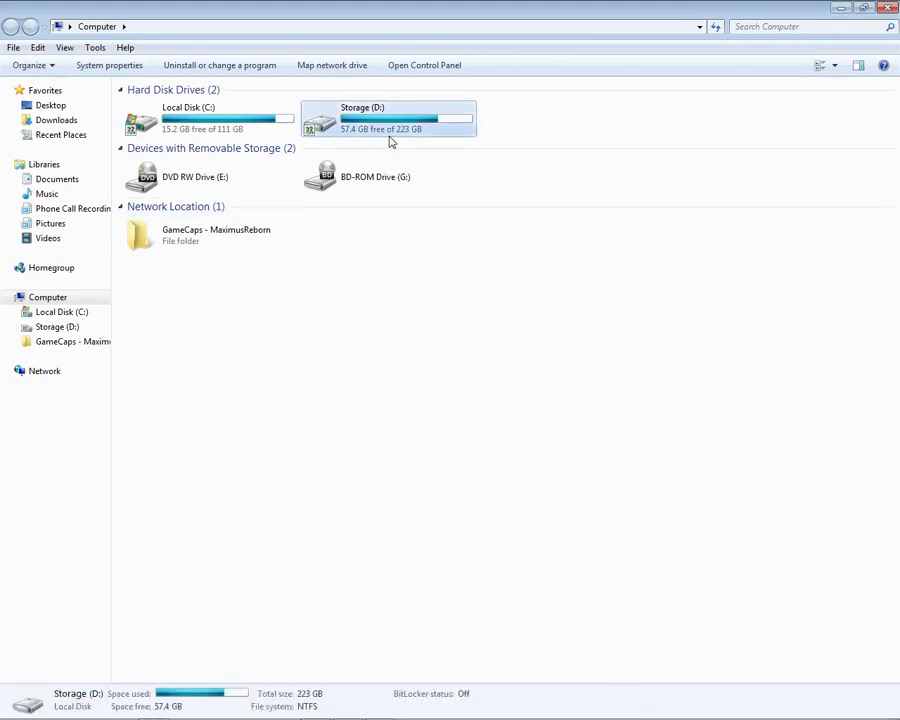
double_click(193, 179)
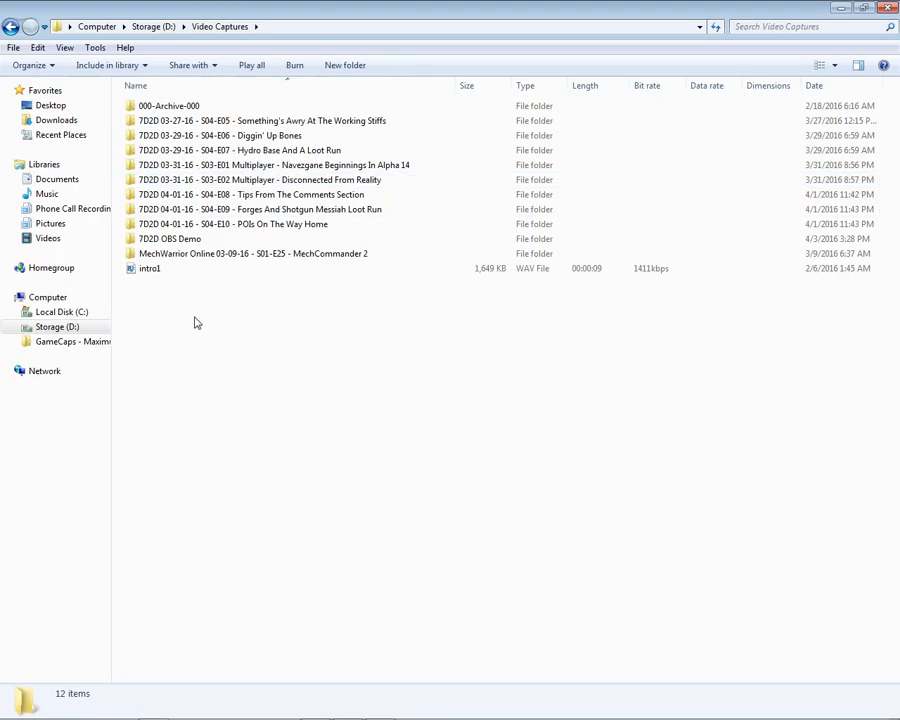
double_click(187, 240)
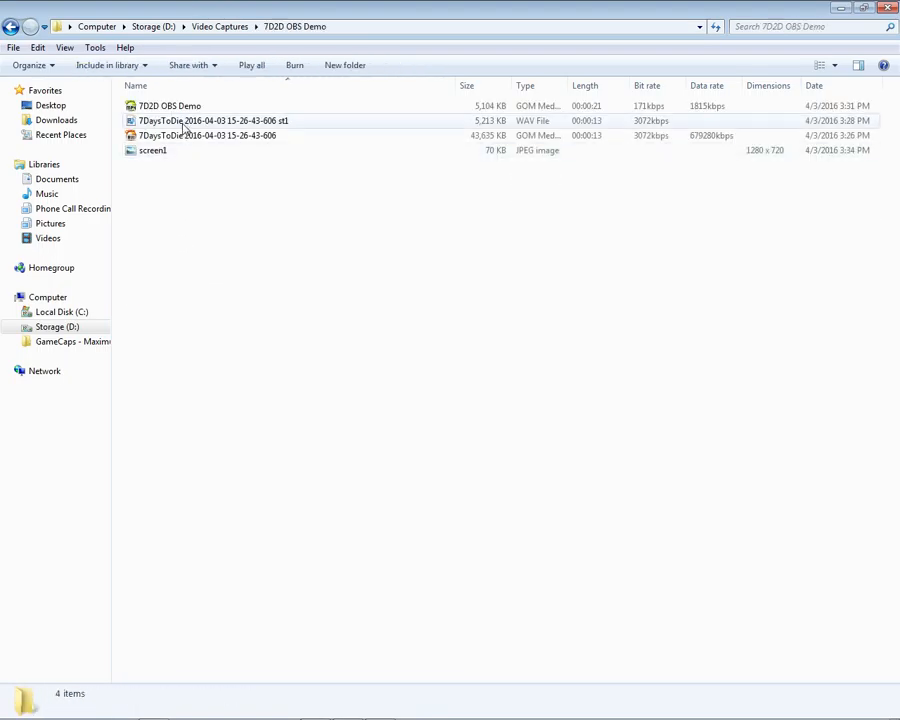
right_click(177, 137)
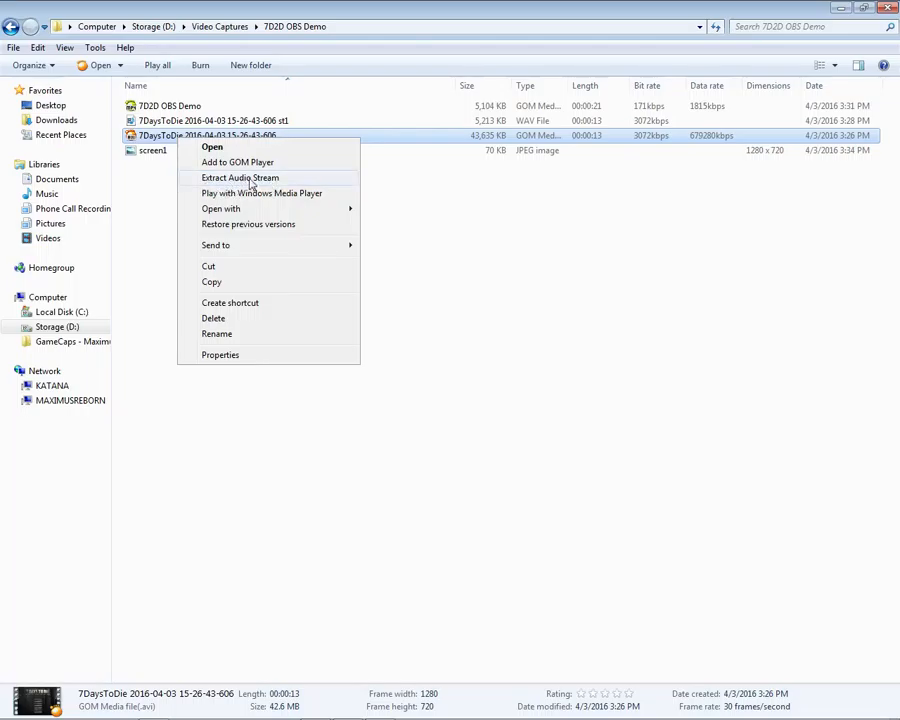
left_click(500, 392)
left_click(380, 706)
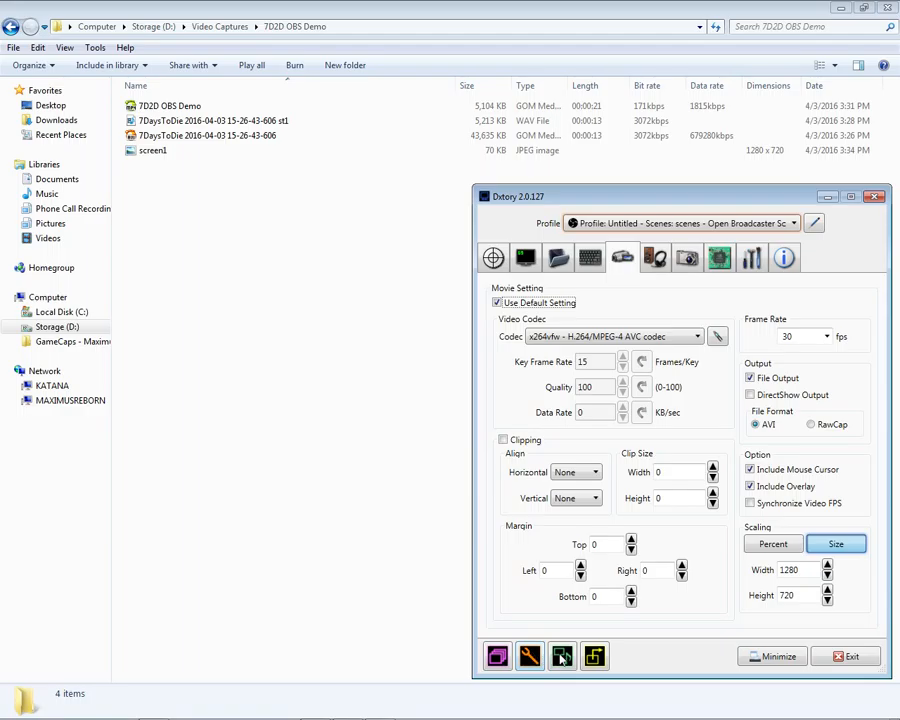
left_click(563, 657)
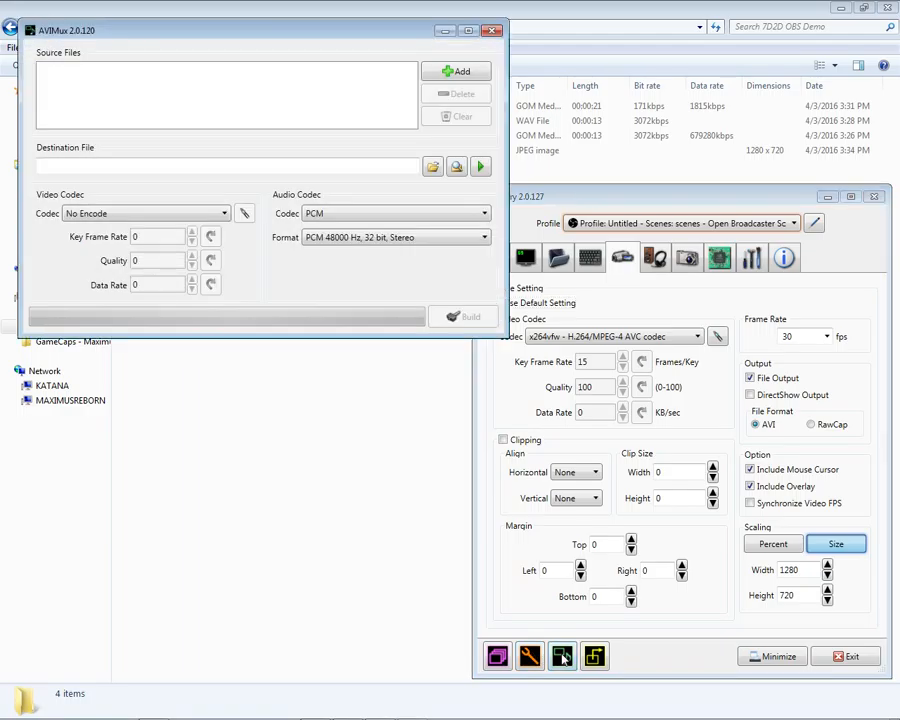
left_click(446, 72)
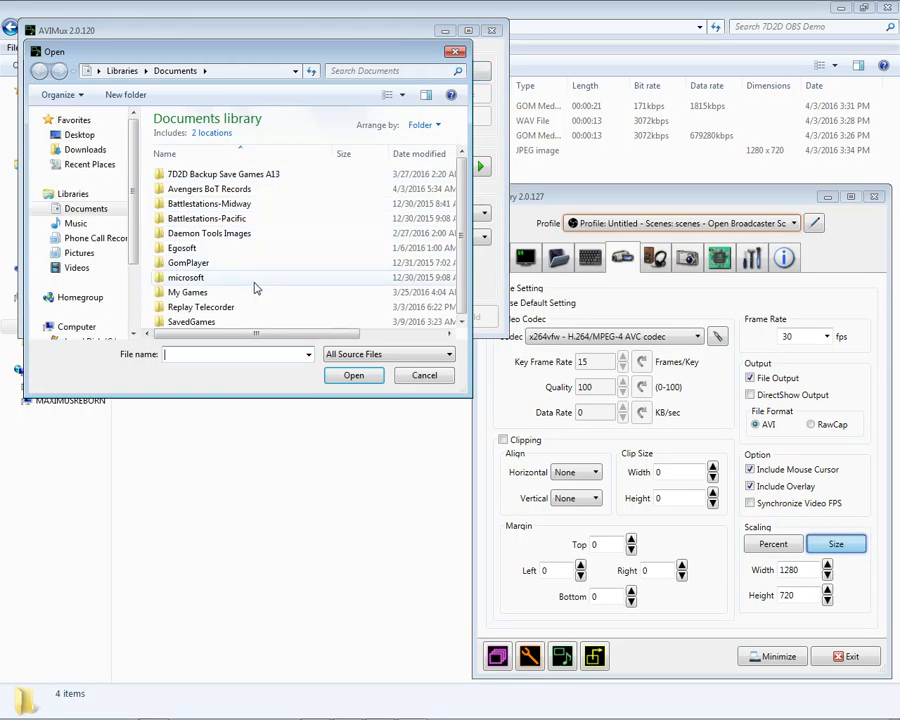
left_click(76, 326)
double_click(180, 230)
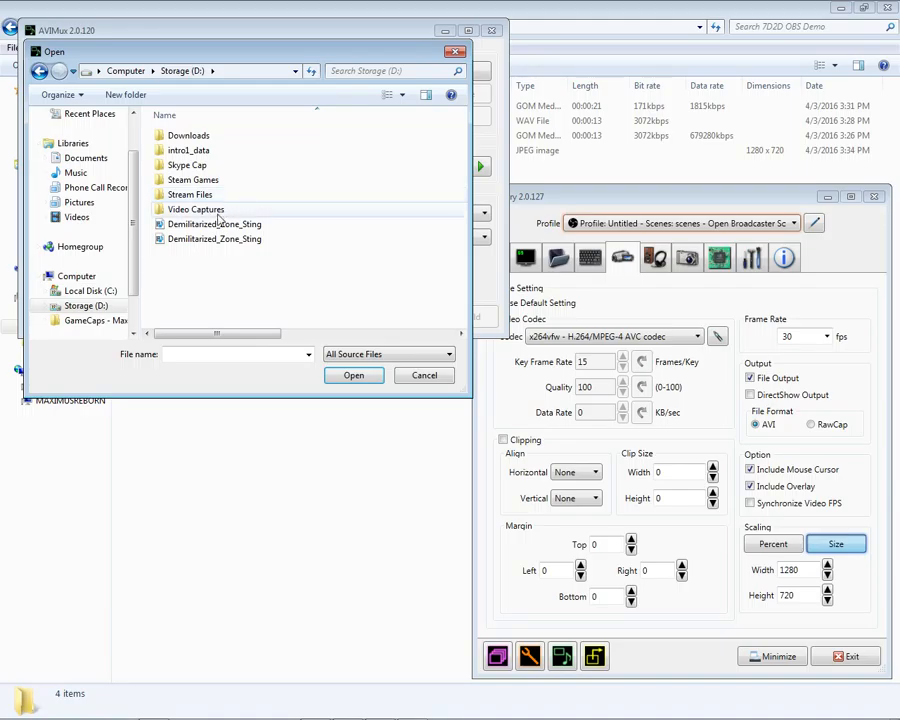
double_click(220, 208)
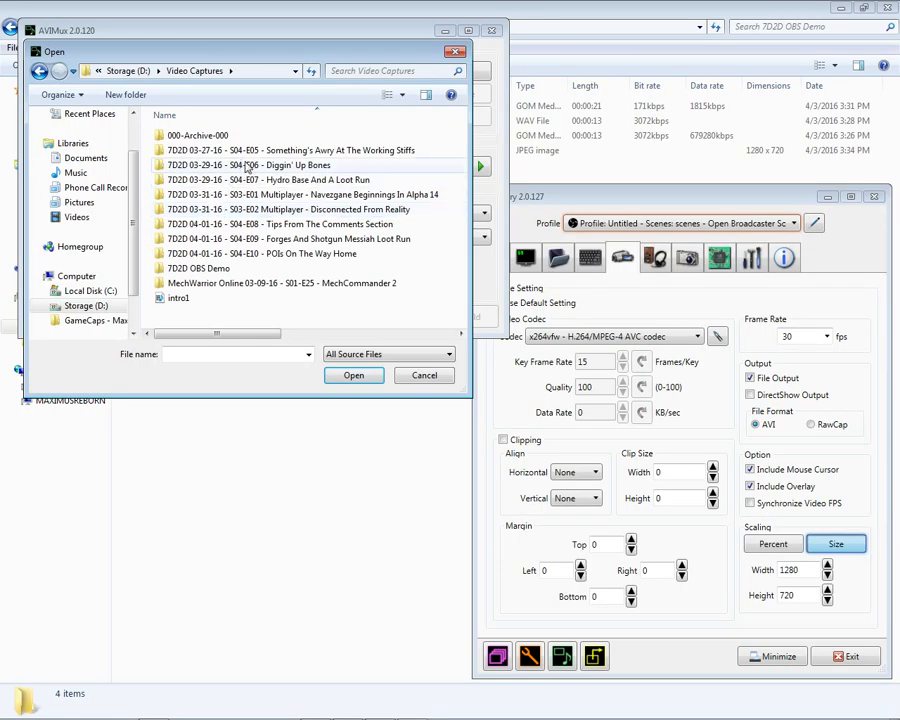
double_click(222, 269)
left_click(186, 152)
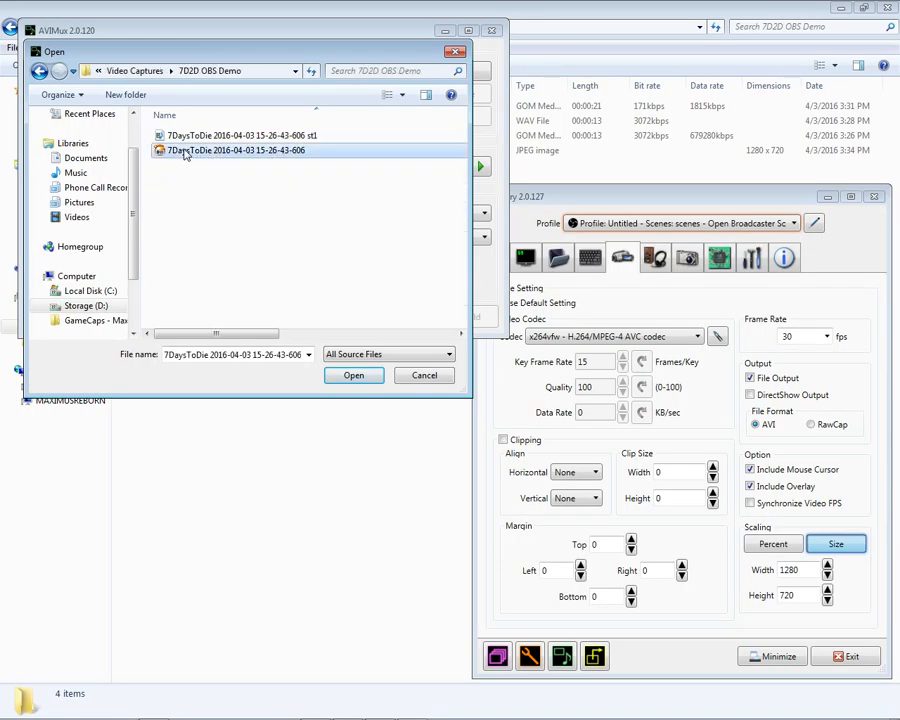
left_click(354, 378)
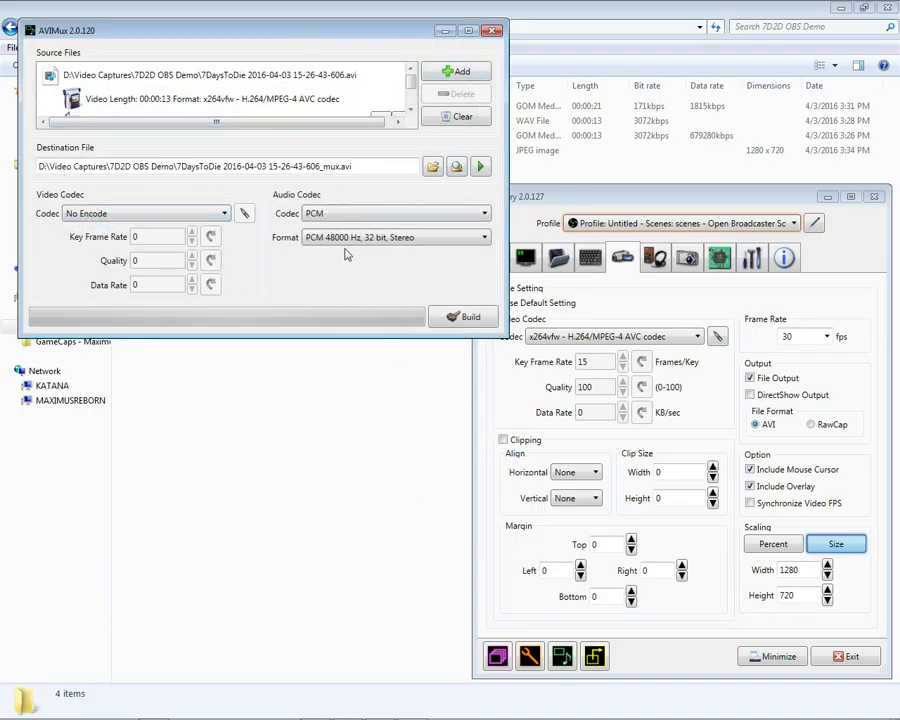
Build the _mux AVI with No Encode video and PCM audio, then clear the source list and close AVIMux.
left_click(453, 318)
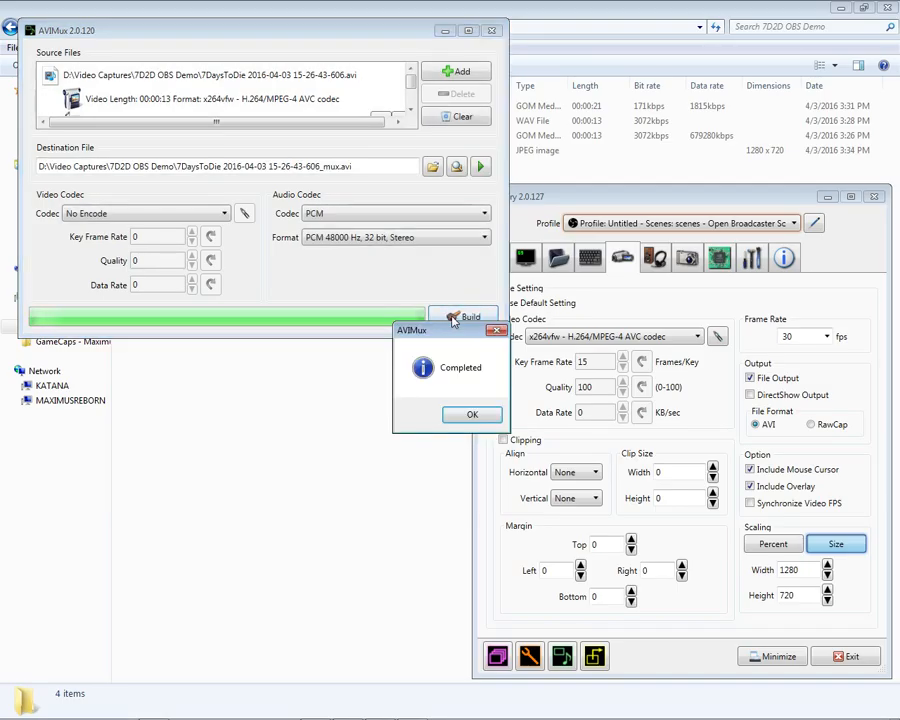
left_click(465, 418)
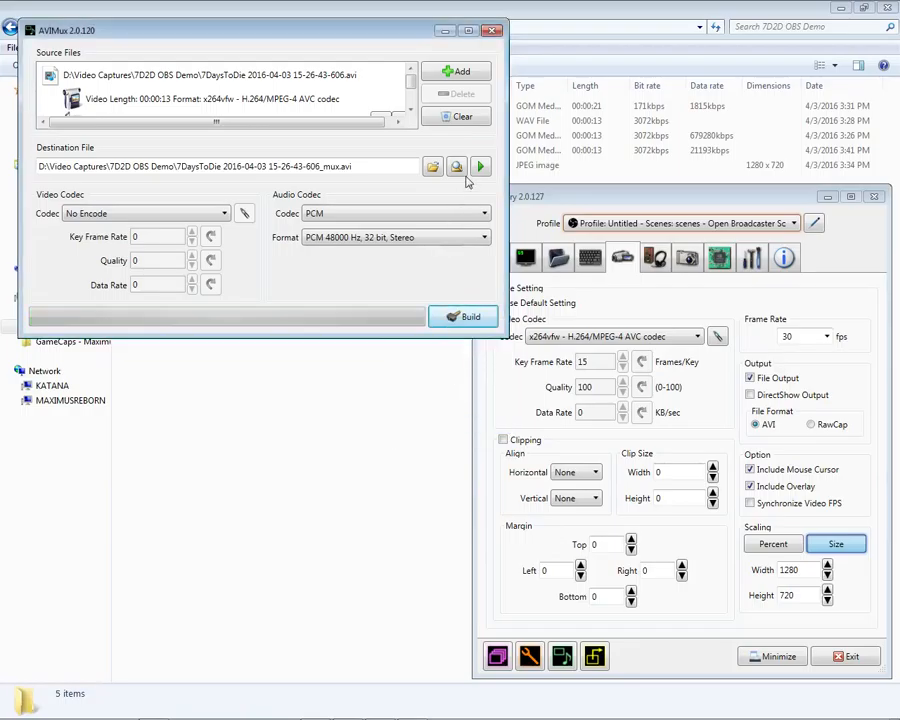
left_click(462, 116)
left_click(492, 30)
key("alt+F4")
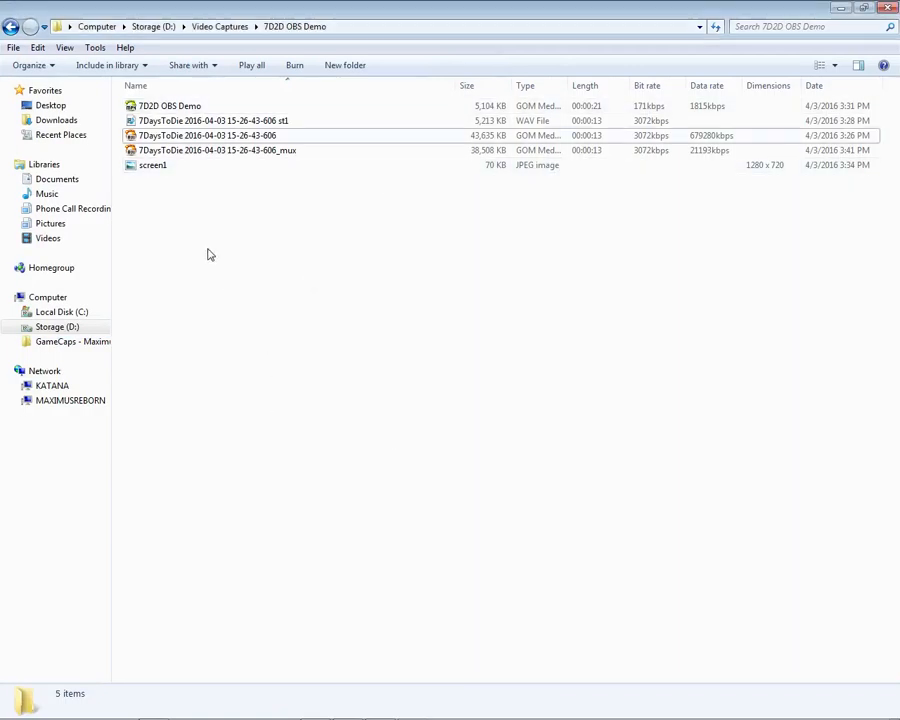
Compare the original recording with its _mux copy and their file options in Windows Explorer, then return to Dxtory.
left_click(299, 156)
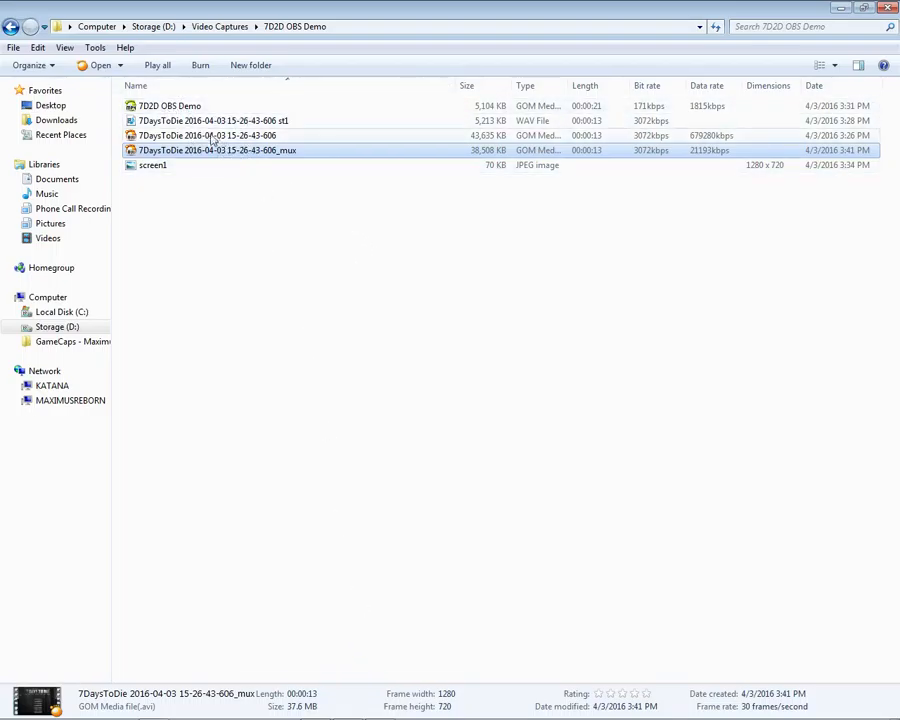
right_click(185, 136)
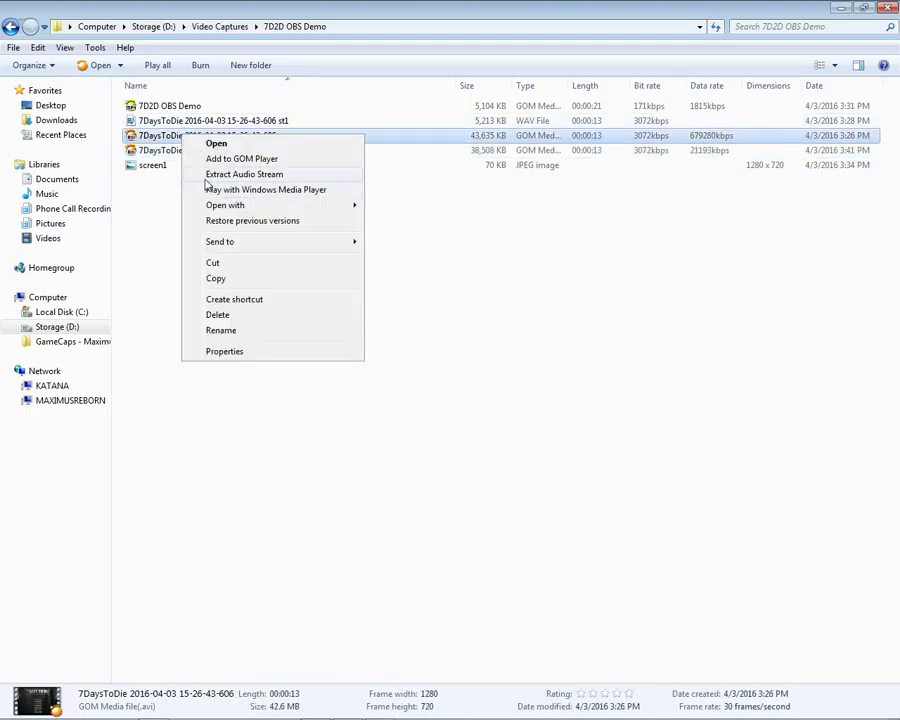
left_click(270, 540)
left_click(270, 540)
right_click(270, 156)
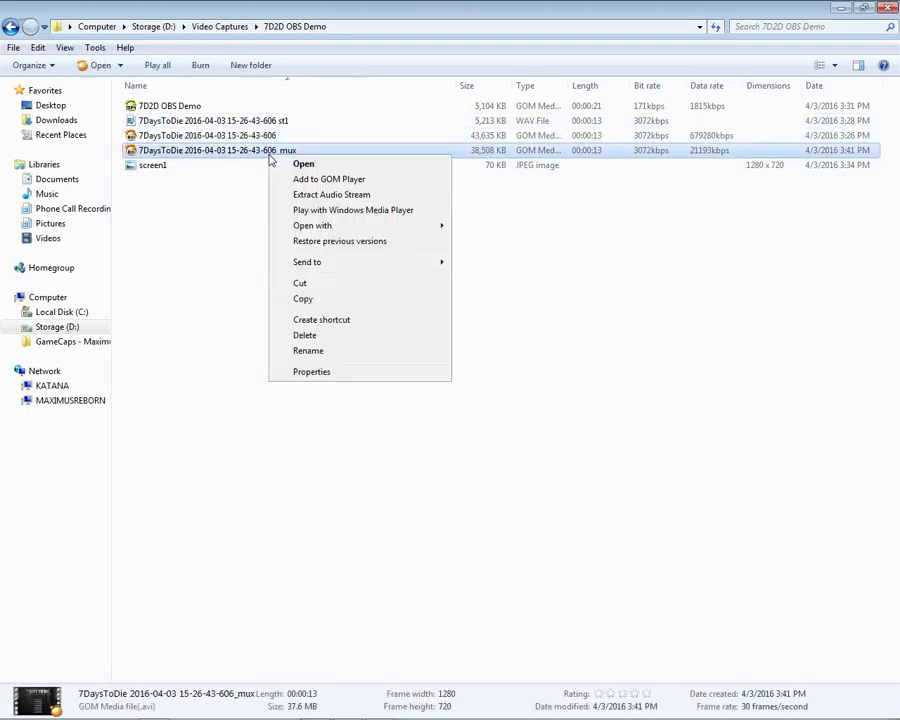
left_click(394, 336)
left_click(503, 349)
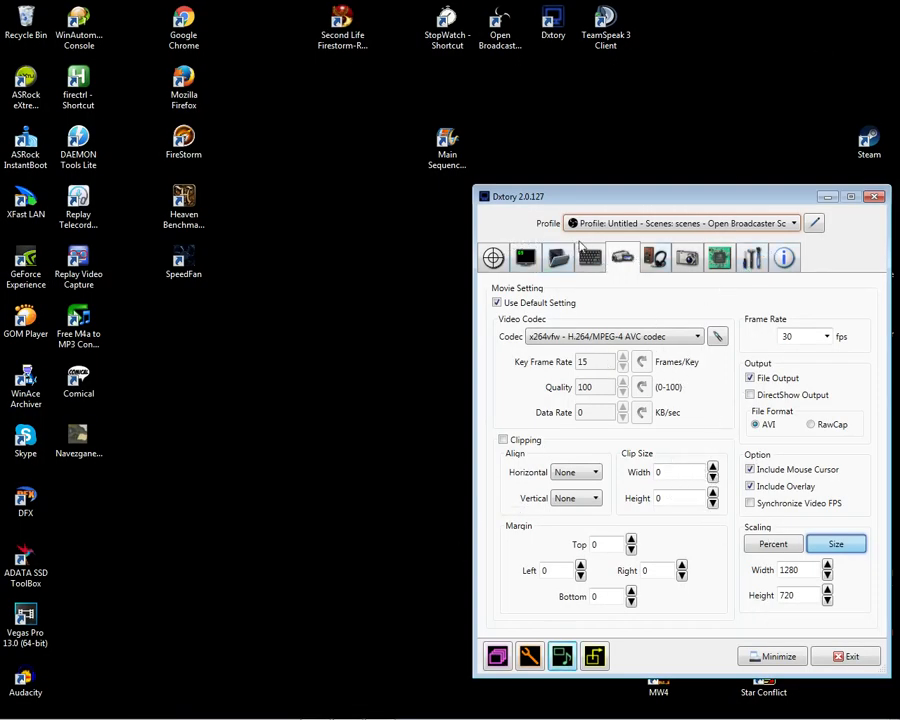
Review the overlay settings of the Default profile and of the Defense Grid profile.
left_click(653, 227)
left_click(642, 241)
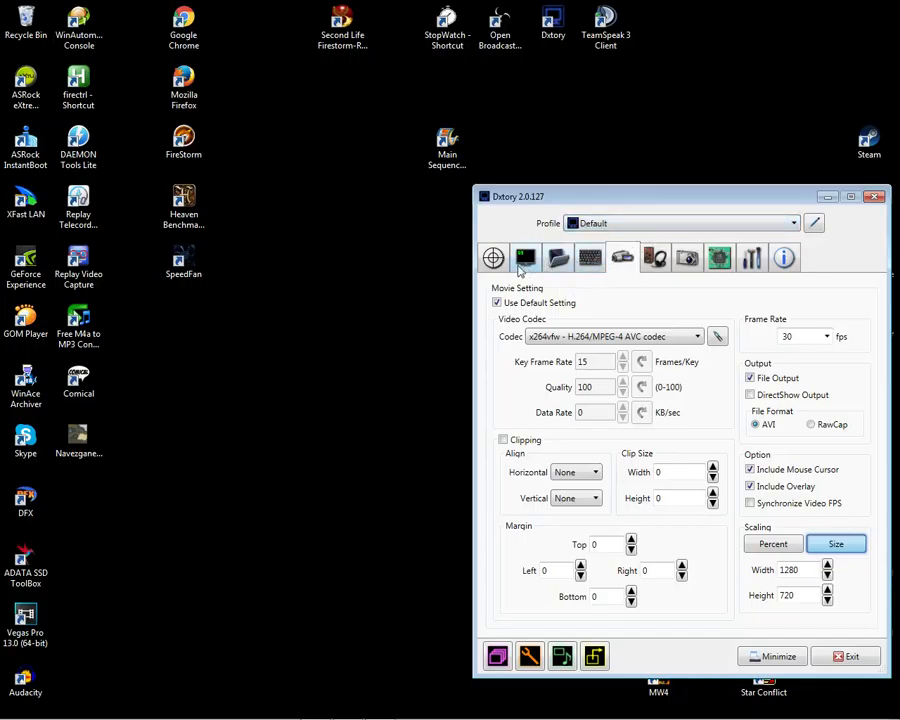
left_click(589, 264)
left_click(525, 262)
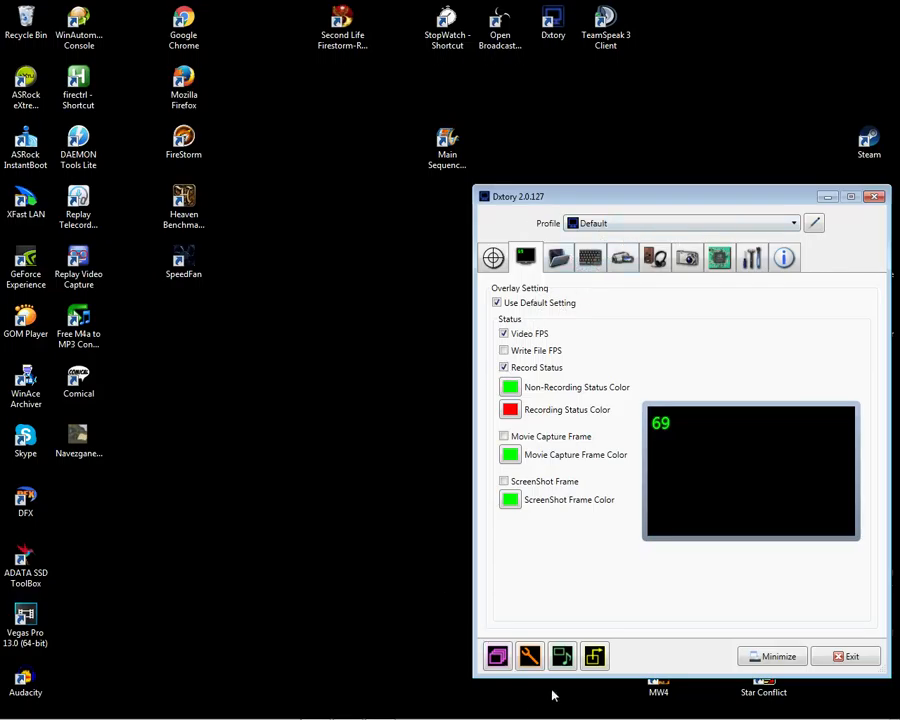
left_click(612, 226)
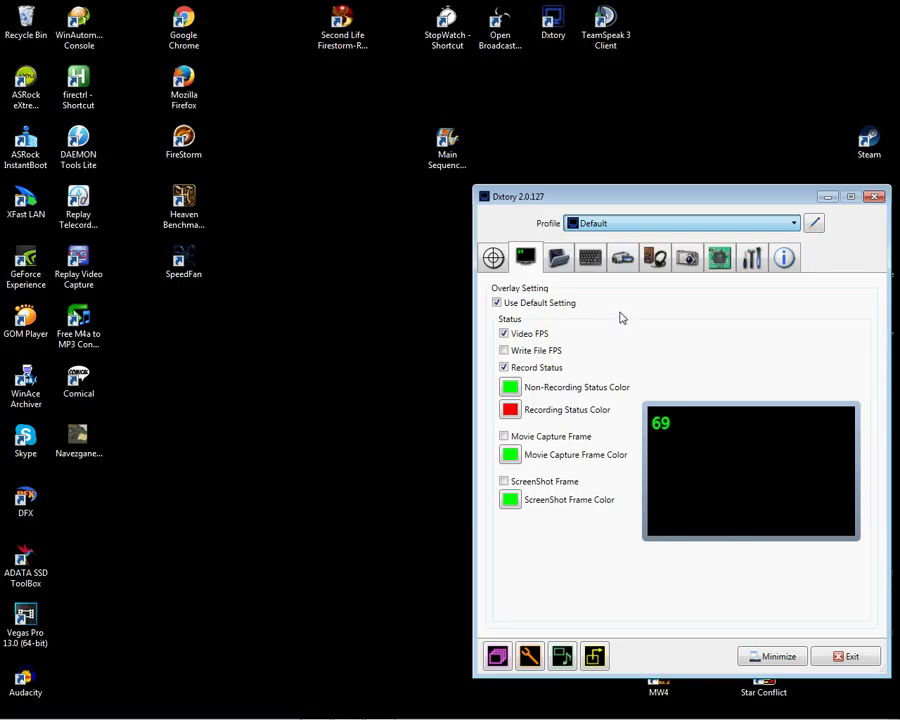
key("Down")
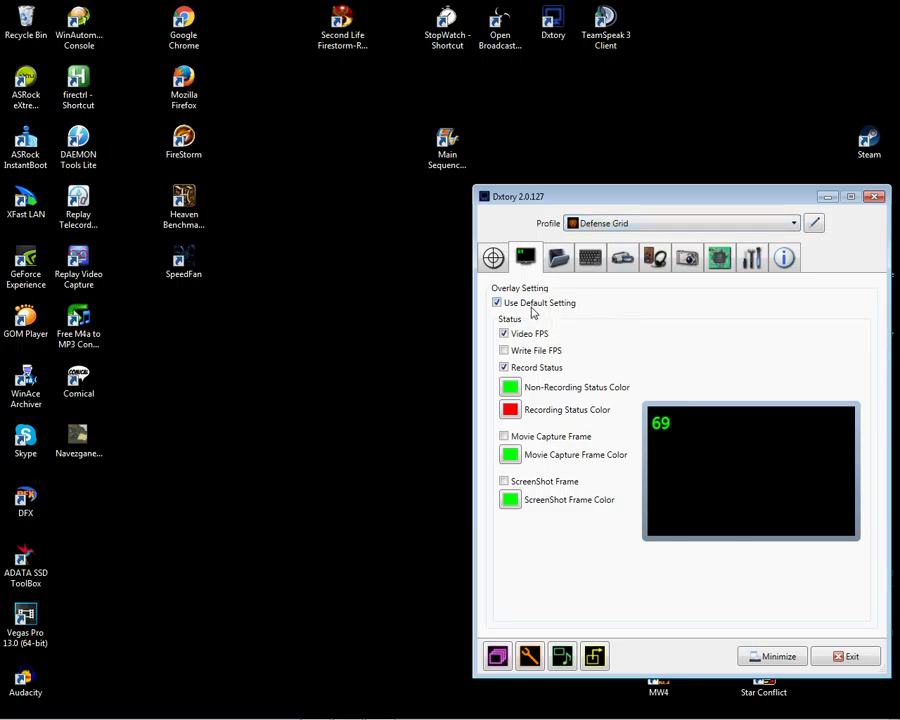
Review the Defense Grid profile's folder, hotkey and movie settings and the Default profile's advanced settings, and minimize Dxtory.
left_click(562, 254)
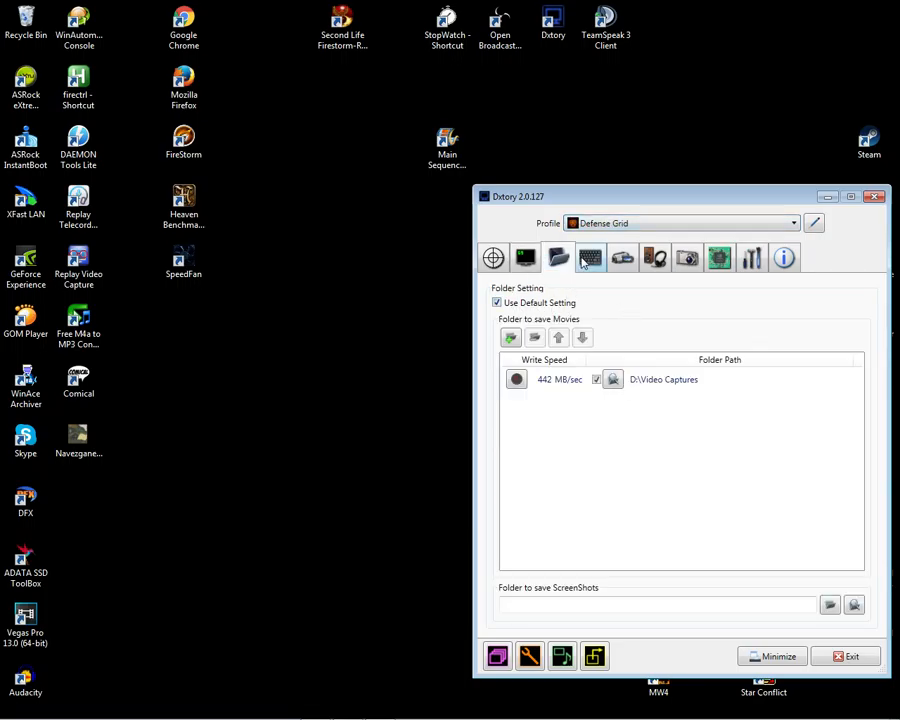
left_click(587, 260)
left_click(622, 259)
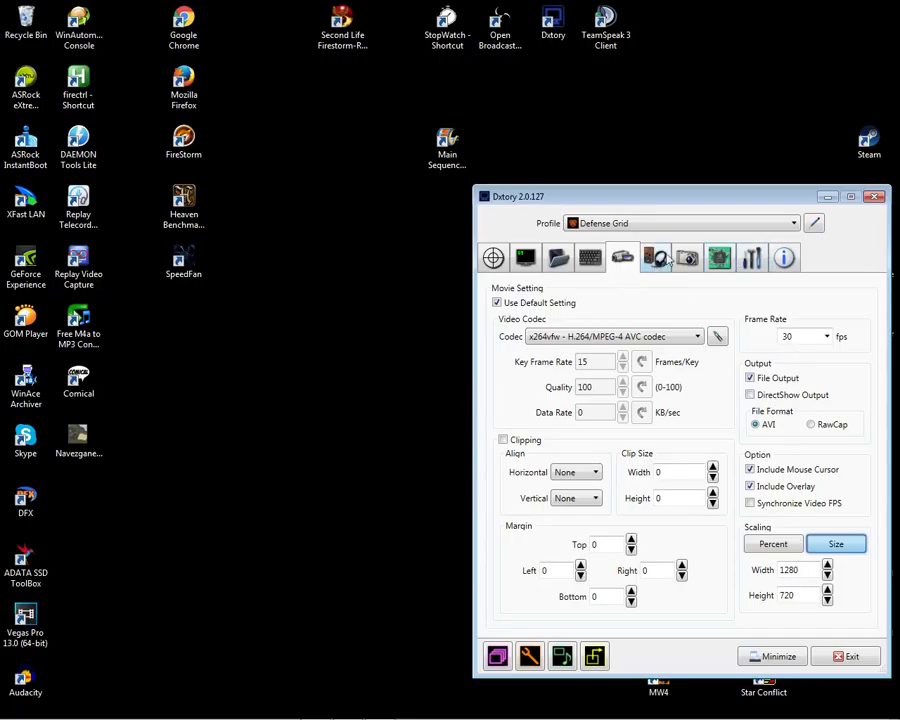
scroll(608, 231, "up", 1)
left_click(719, 258)
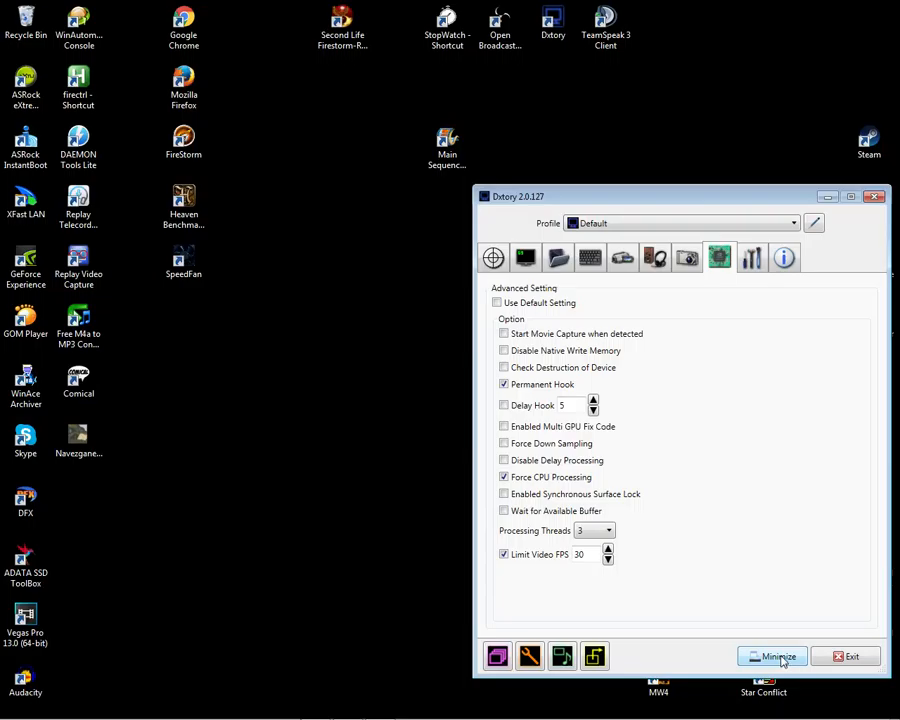
left_click(795, 656)
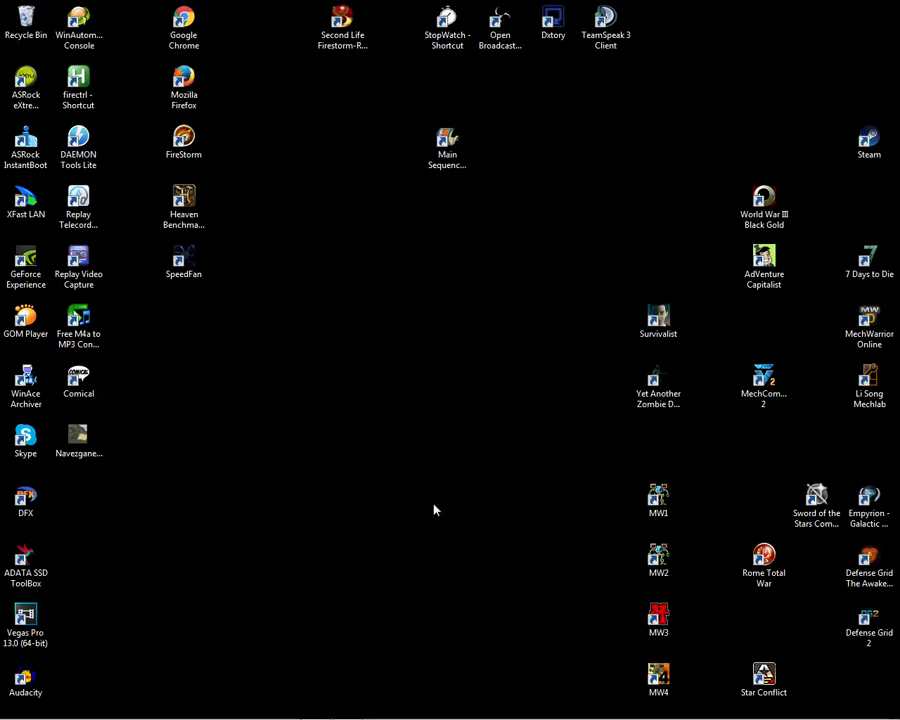
Switch to Open Broadcaster Software and move the Main Sequence desktop shortcut up, directly beneath the StopWatch shortcut.
mouse_move(315, 710)
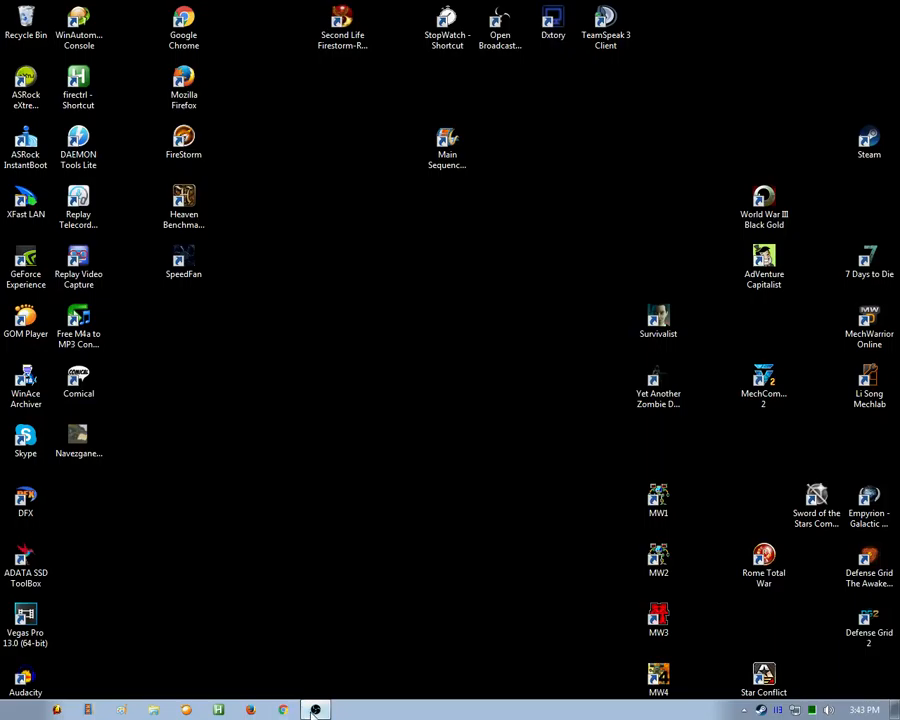
left_click(315, 710)
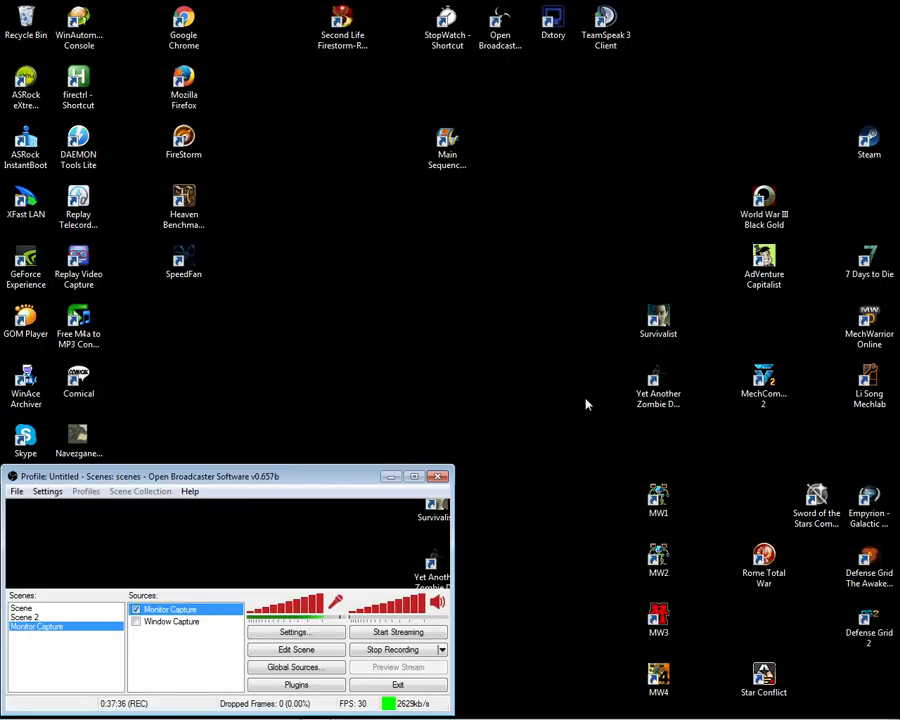
left_click_drag(460, 150, 460, 100)
left_click(460, 274)
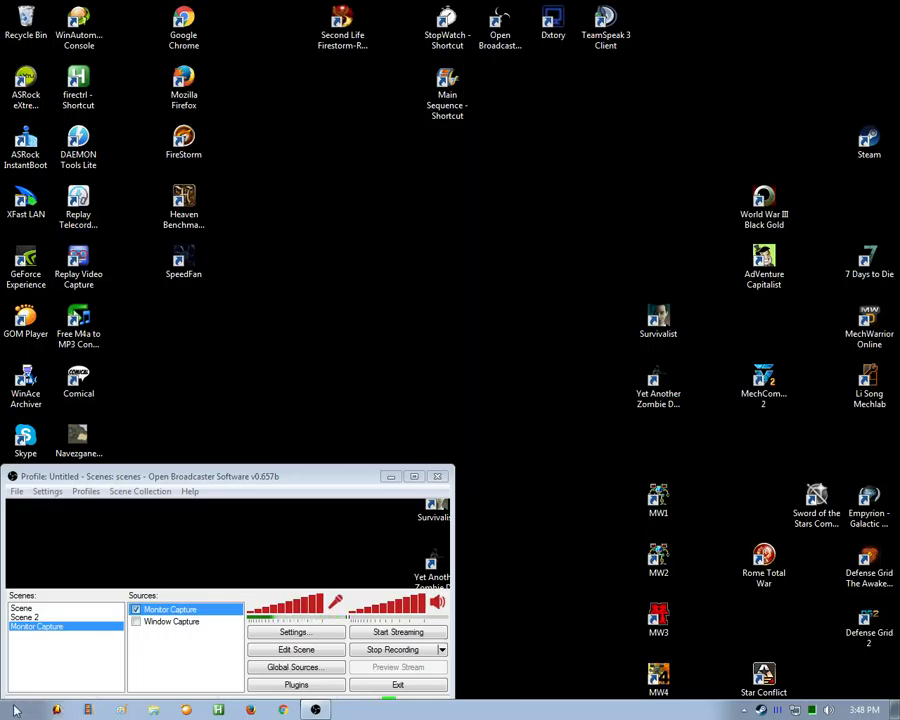
Launch Paint, paste the desktop screenshot from the clipboard into the blank image, and close Paint without saving.
left_click(60, 710)
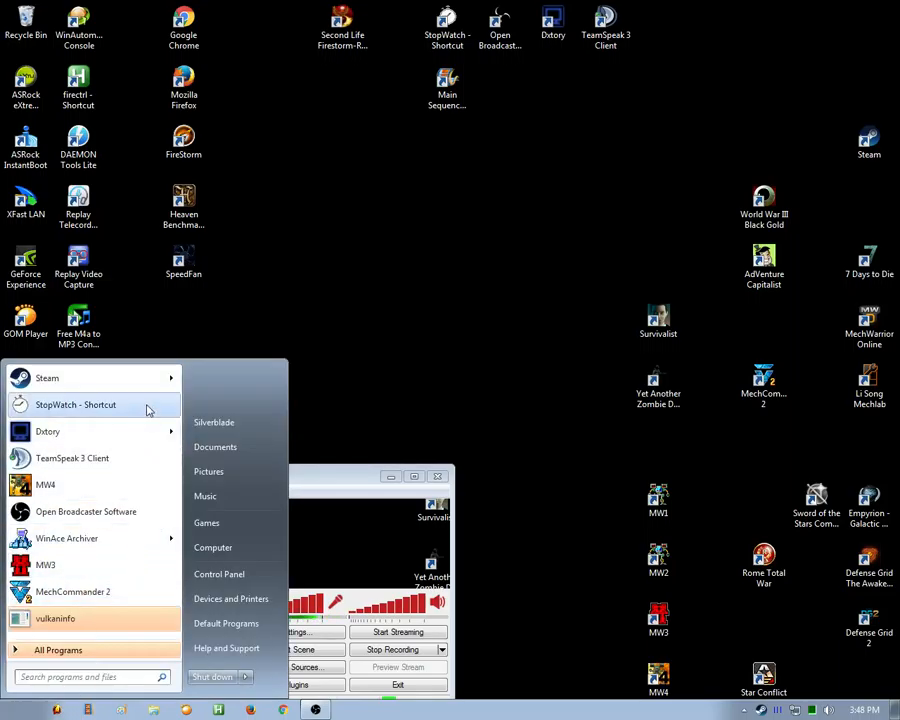
left_click(148, 652)
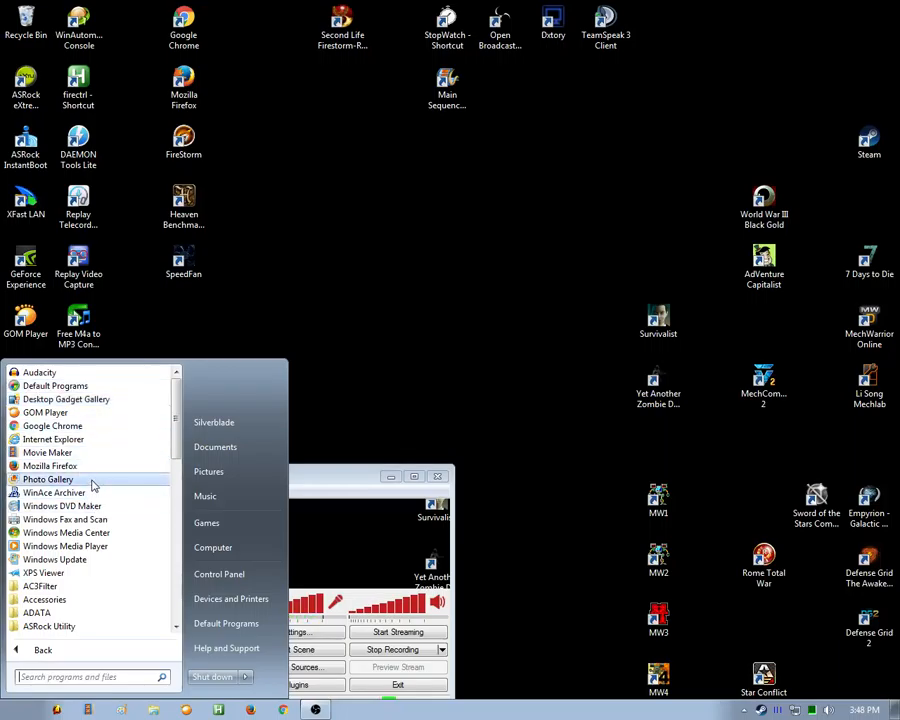
left_click(97, 601)
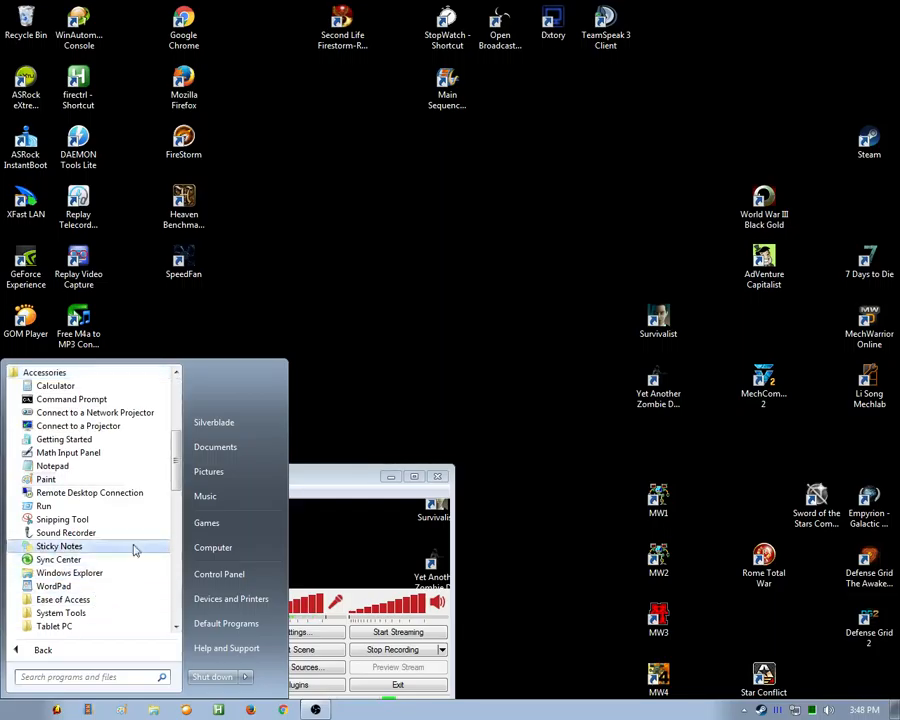
left_click(102, 482)
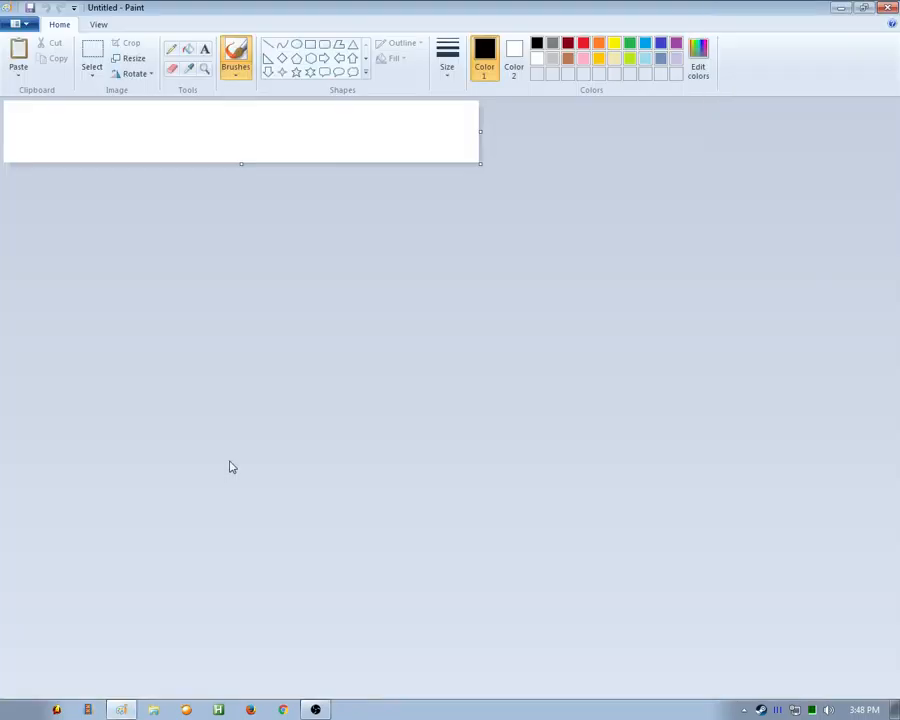
key("ctrl+v")
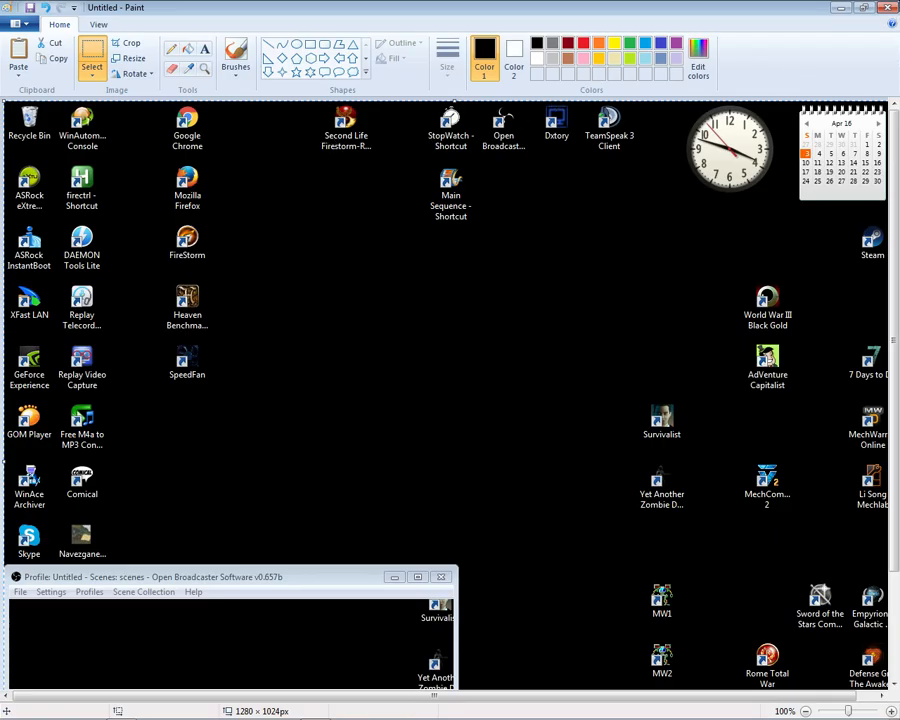
left_click(887, 8)
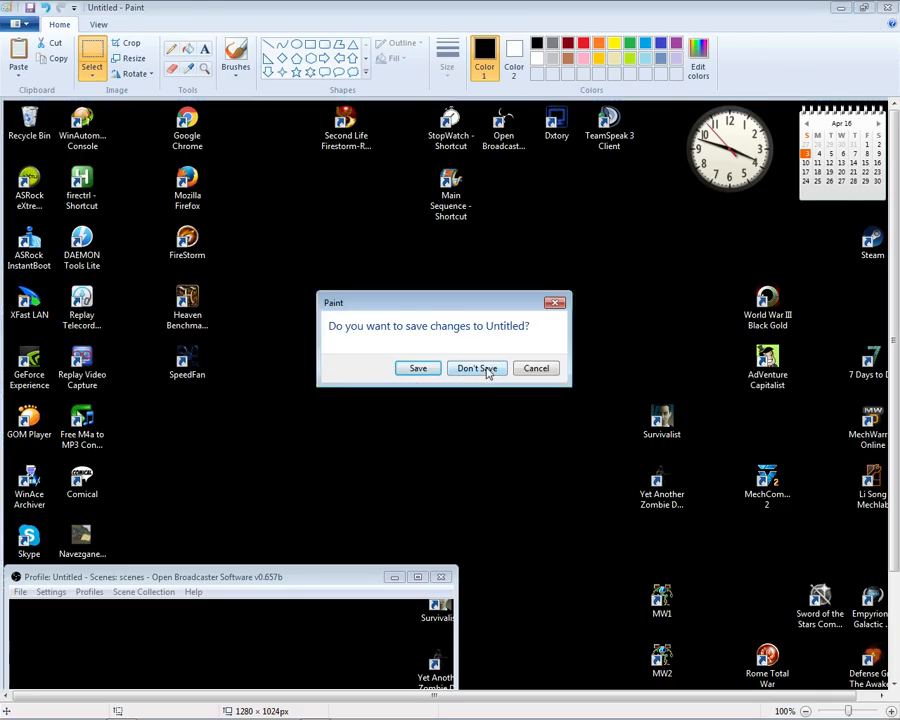
left_click(477, 368)
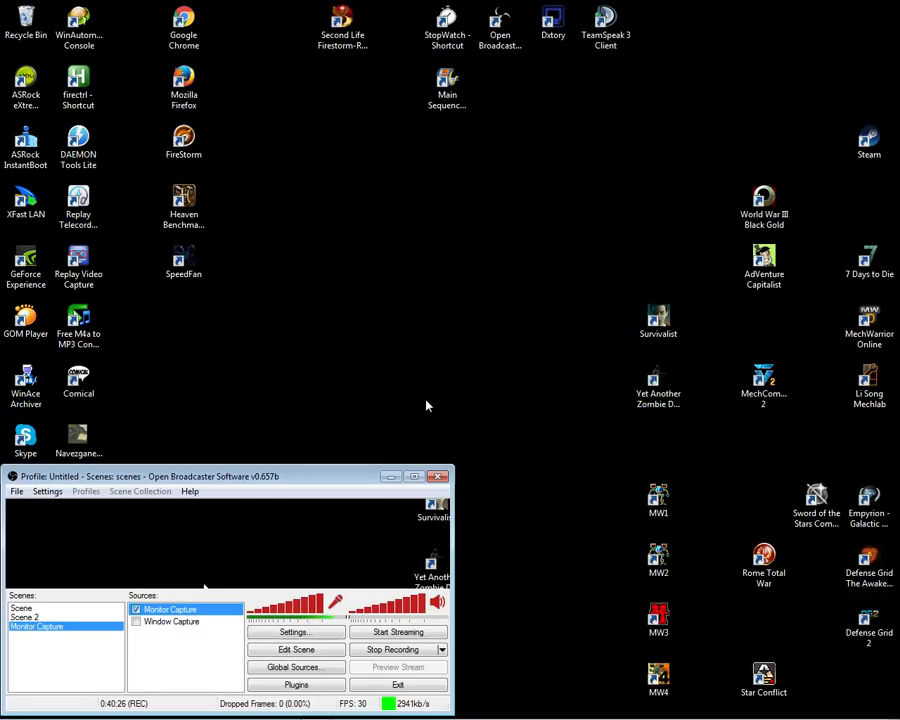